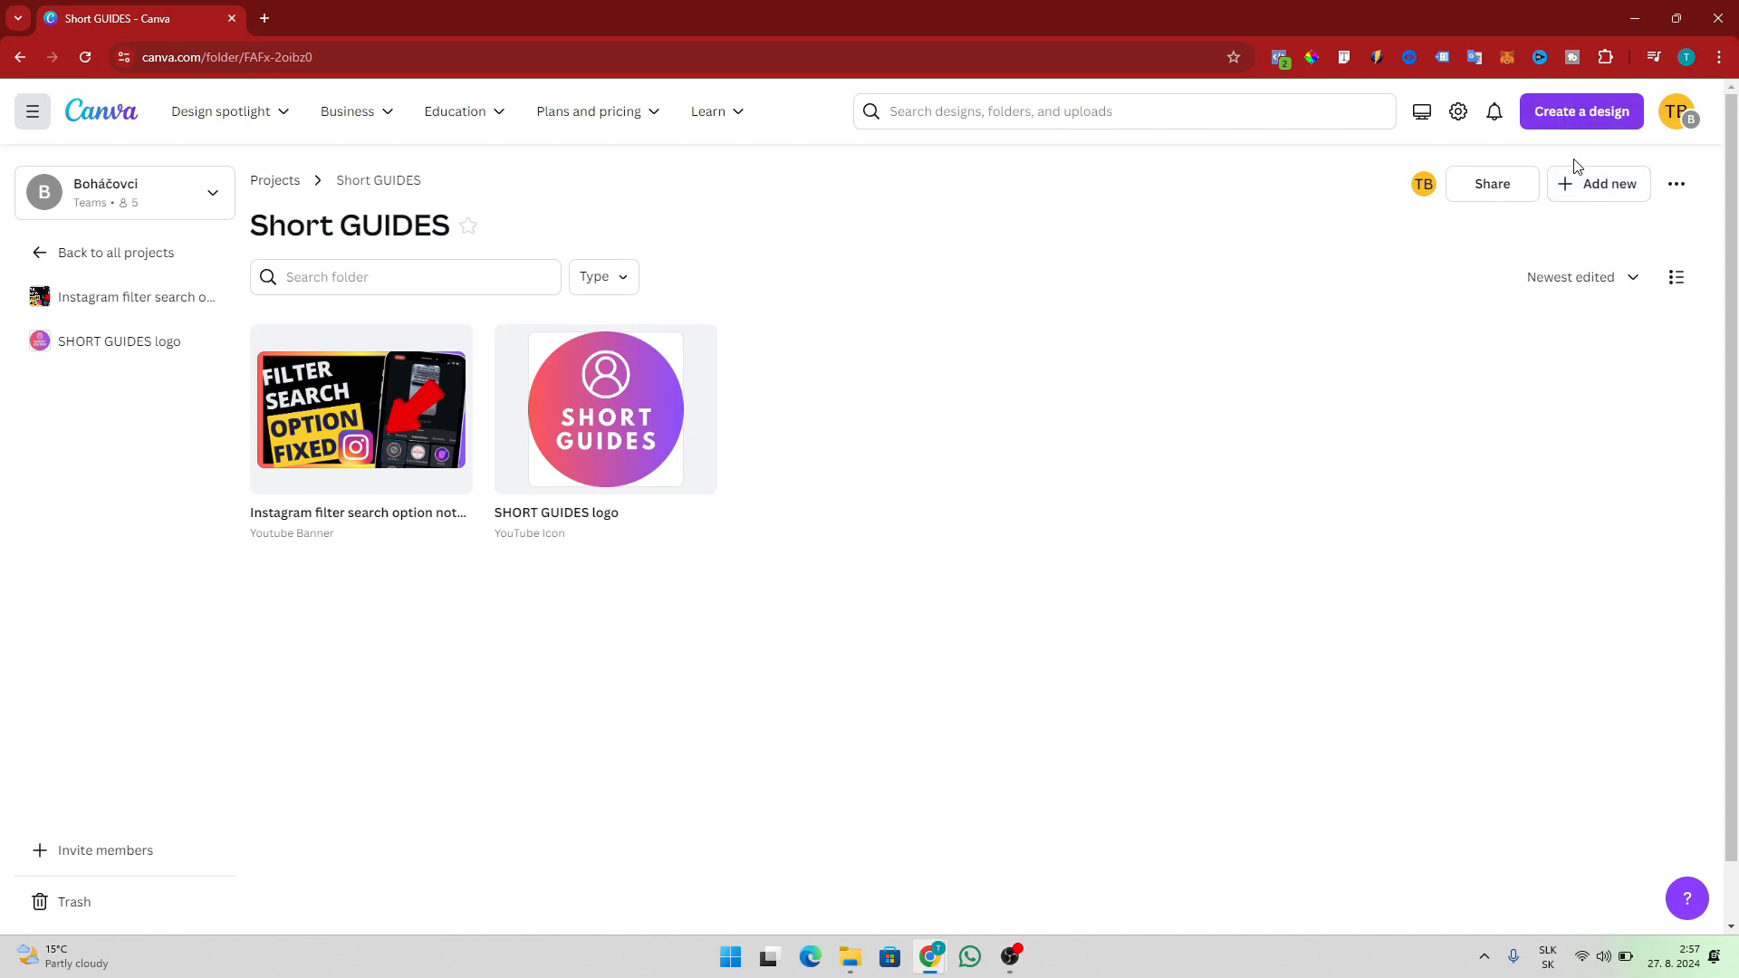
# Step: Create a new Logo design inside the Short GUIDES folder
pyautogui.click(1576, 190)
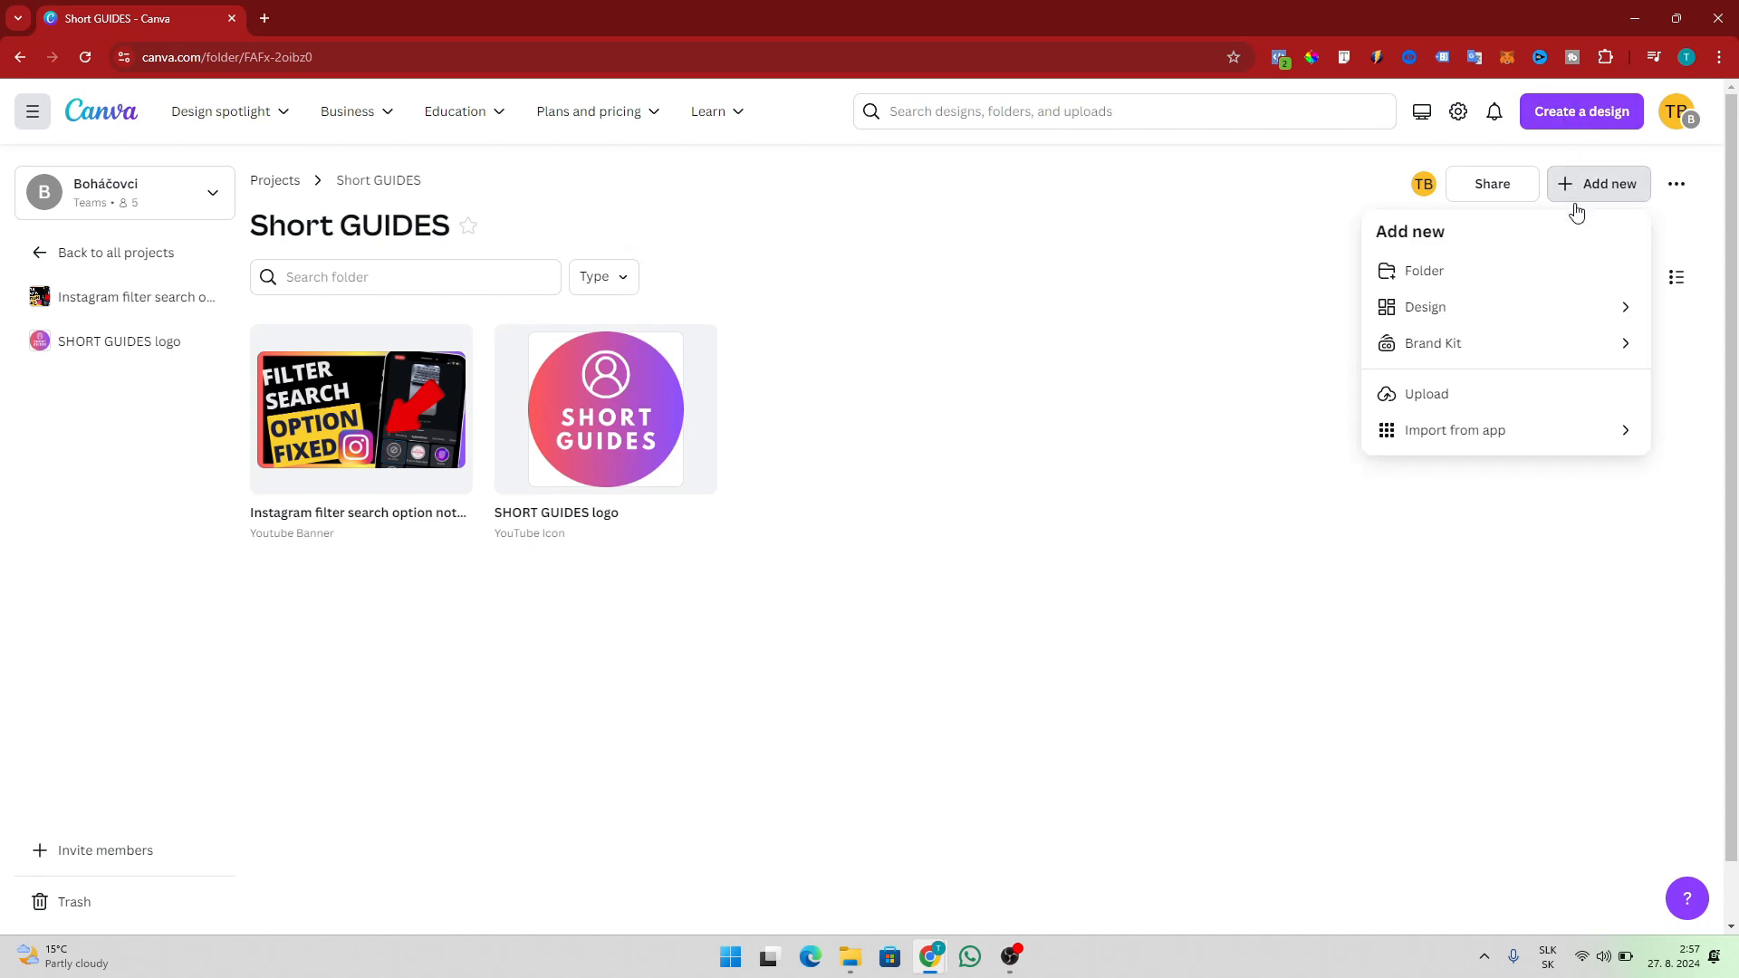
pyautogui.click(1565, 307)
pyautogui.click(1405, 276)
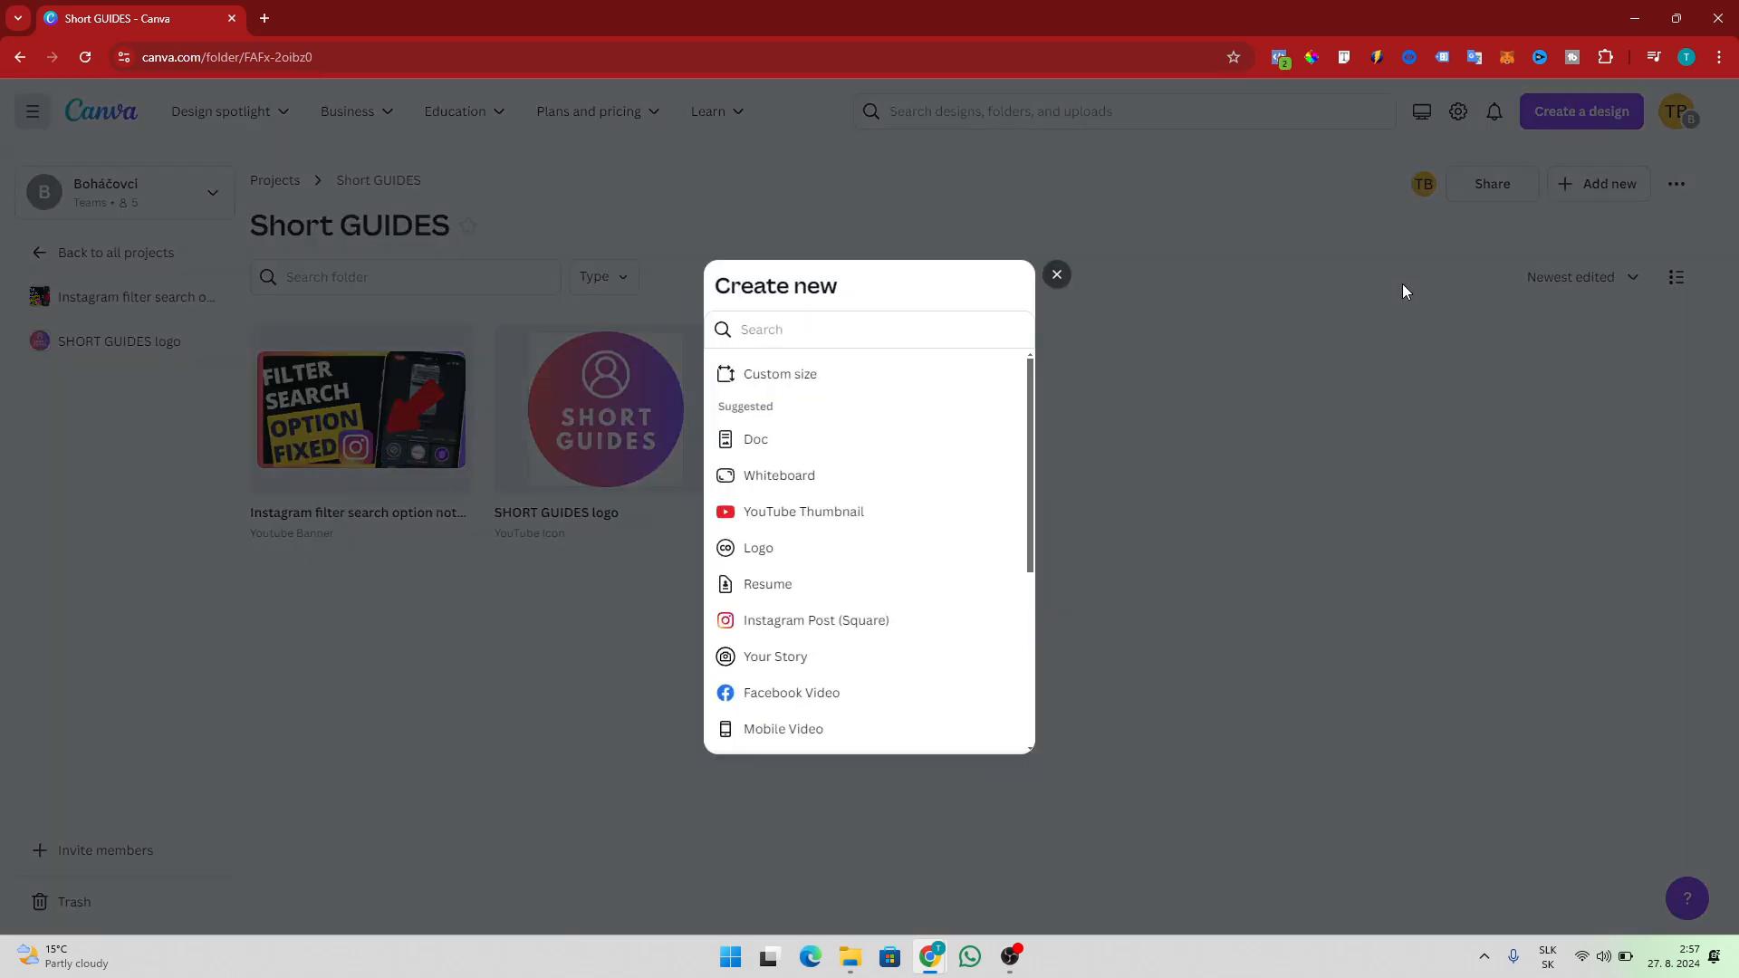
pyautogui.click(751, 549)
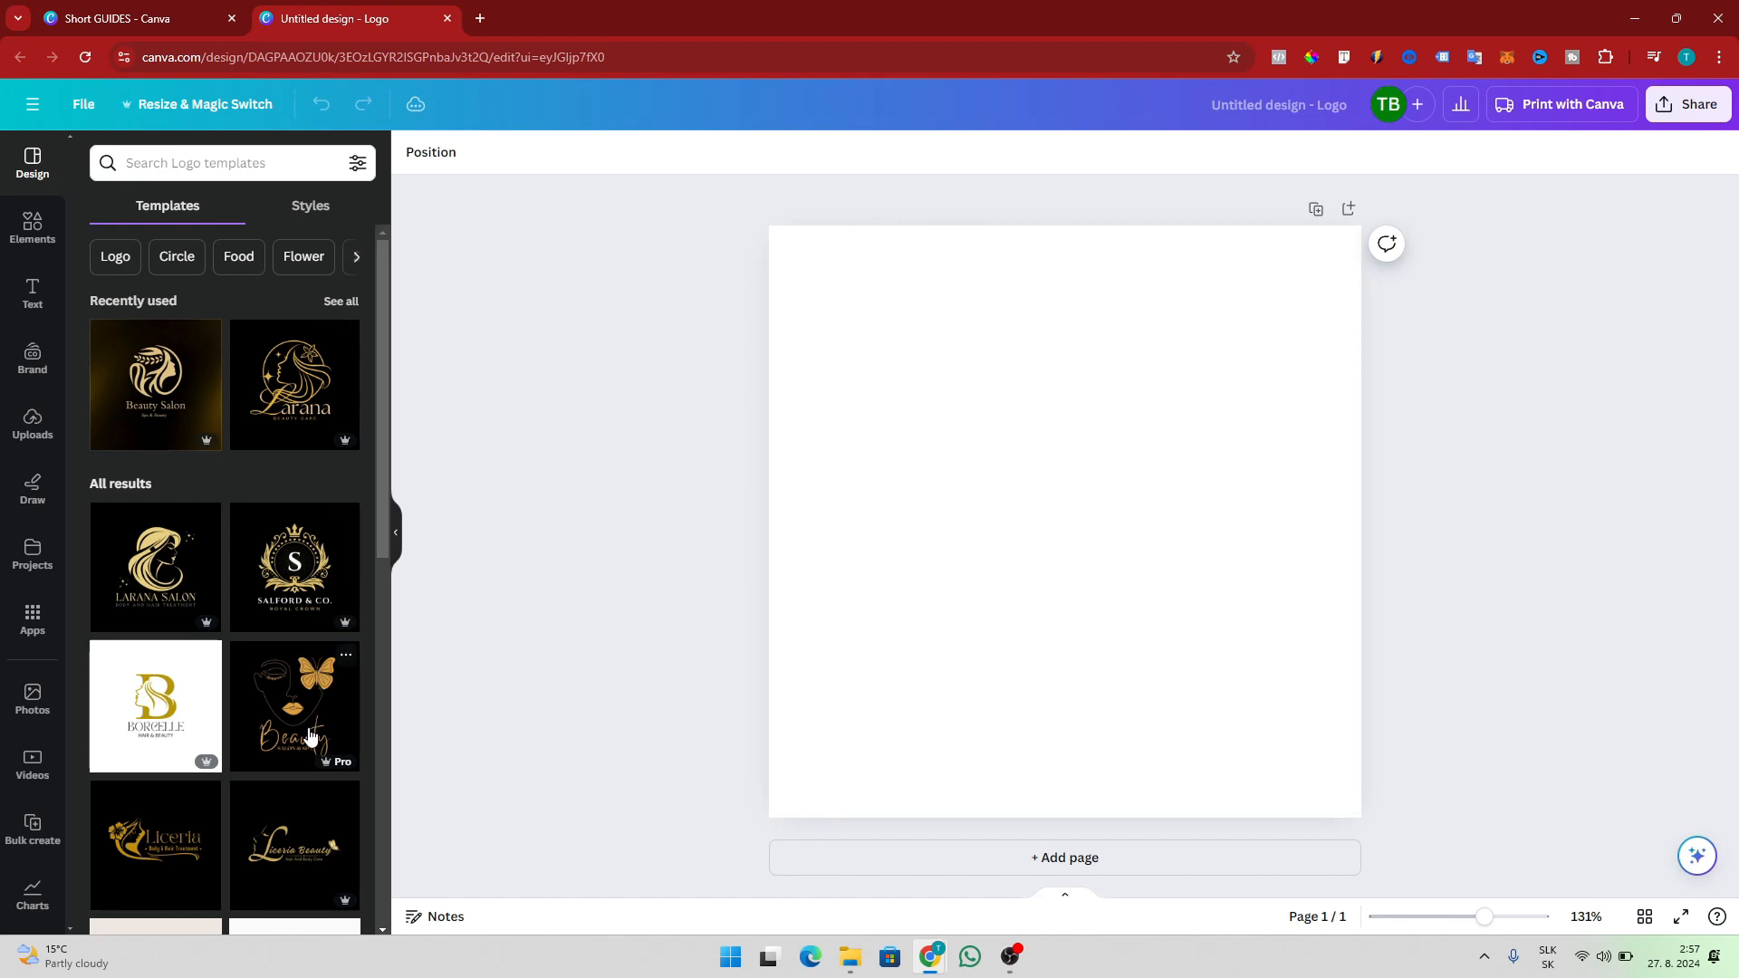
# Step: Browse the logo templates and apply the recently used gold and black Beauty Salon logo template to the blank page
pyautogui.scroll(-4, 309, 735)
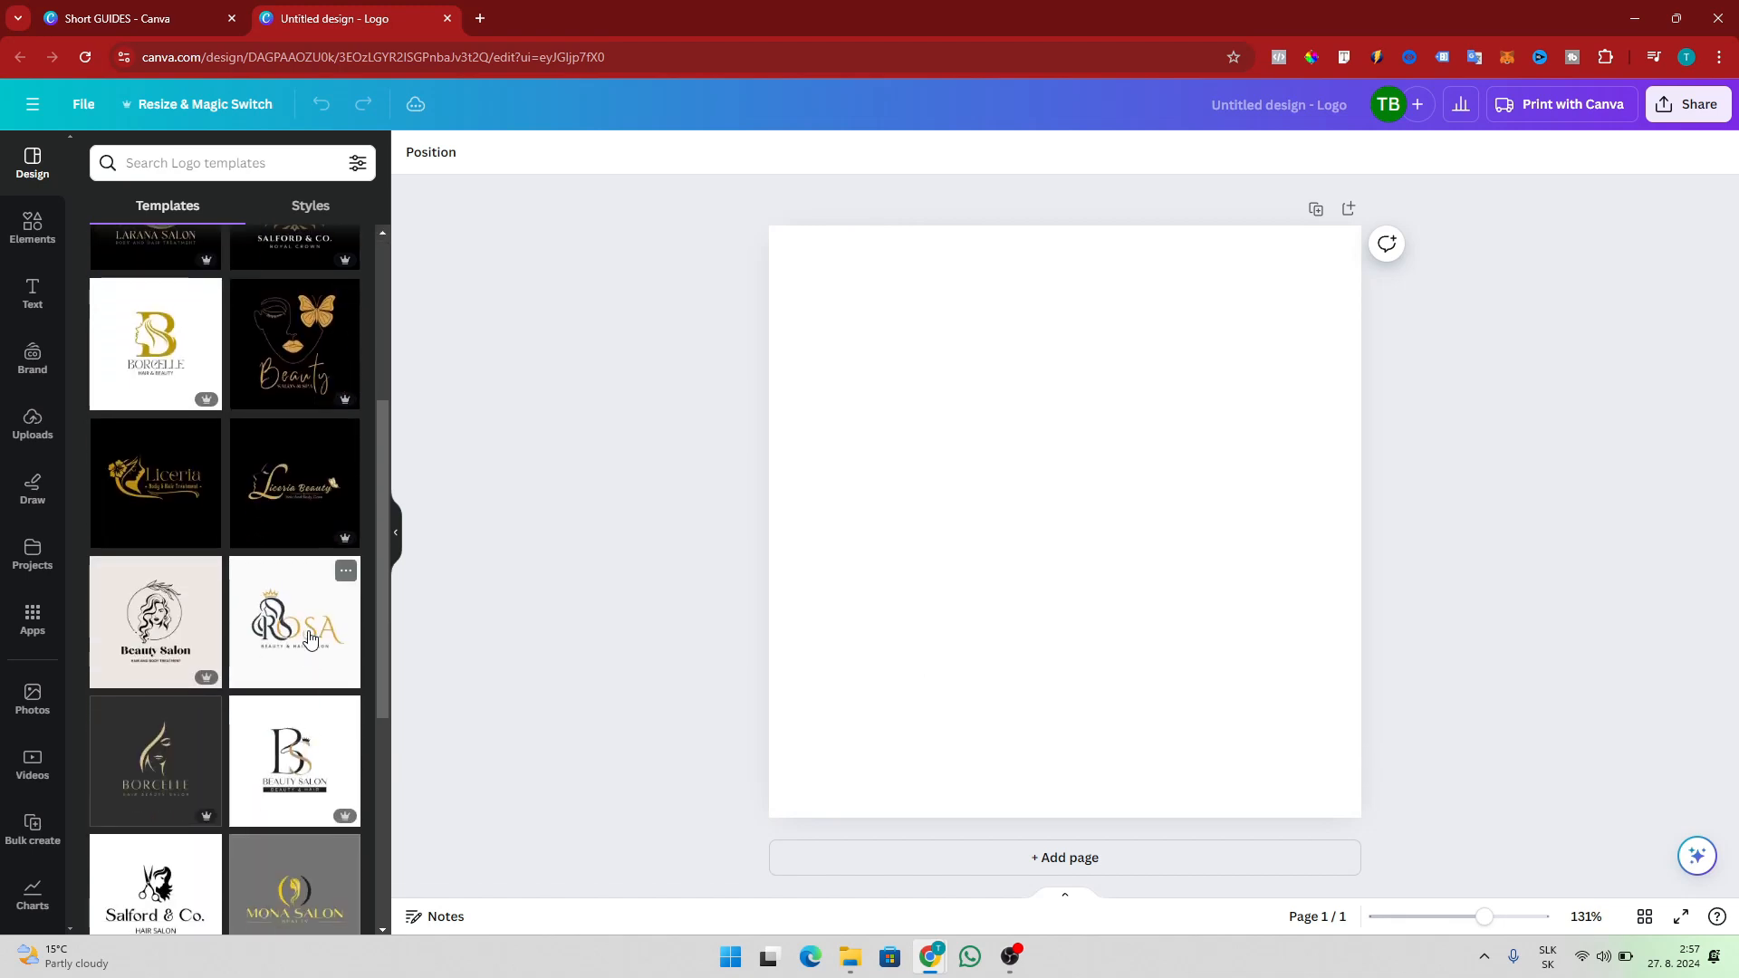
pyautogui.scroll(3, 309, 637)
pyautogui.scroll(1, 308, 637)
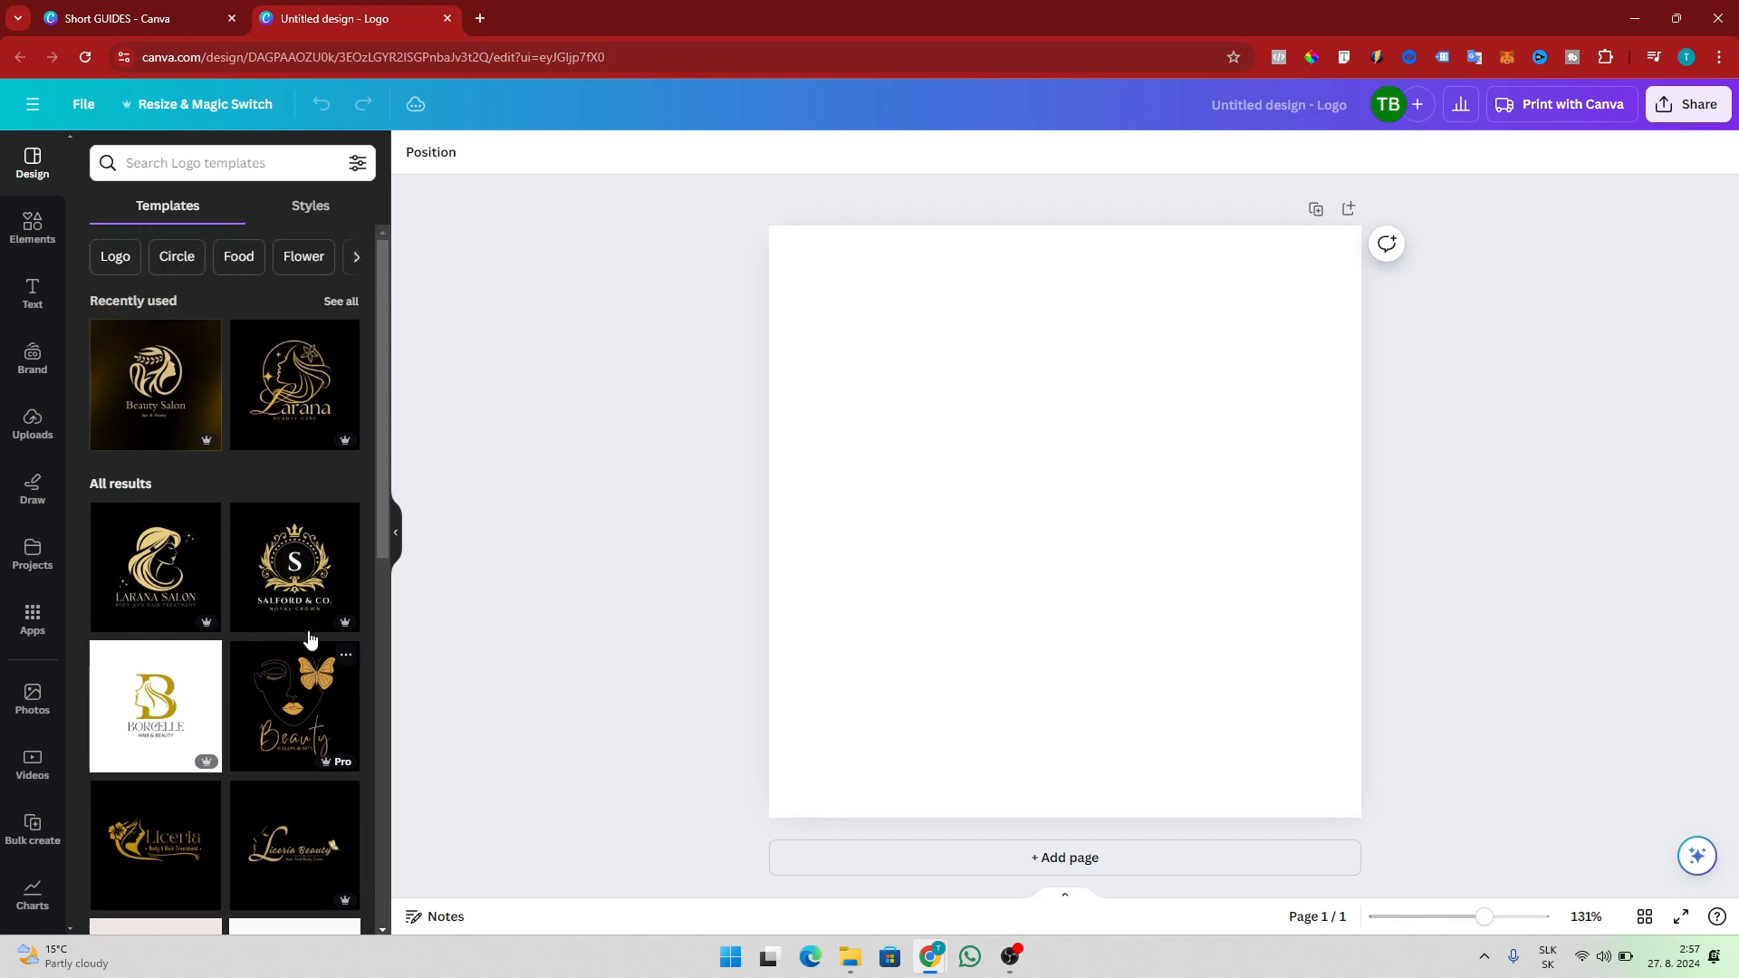
pyautogui.click(156, 382)
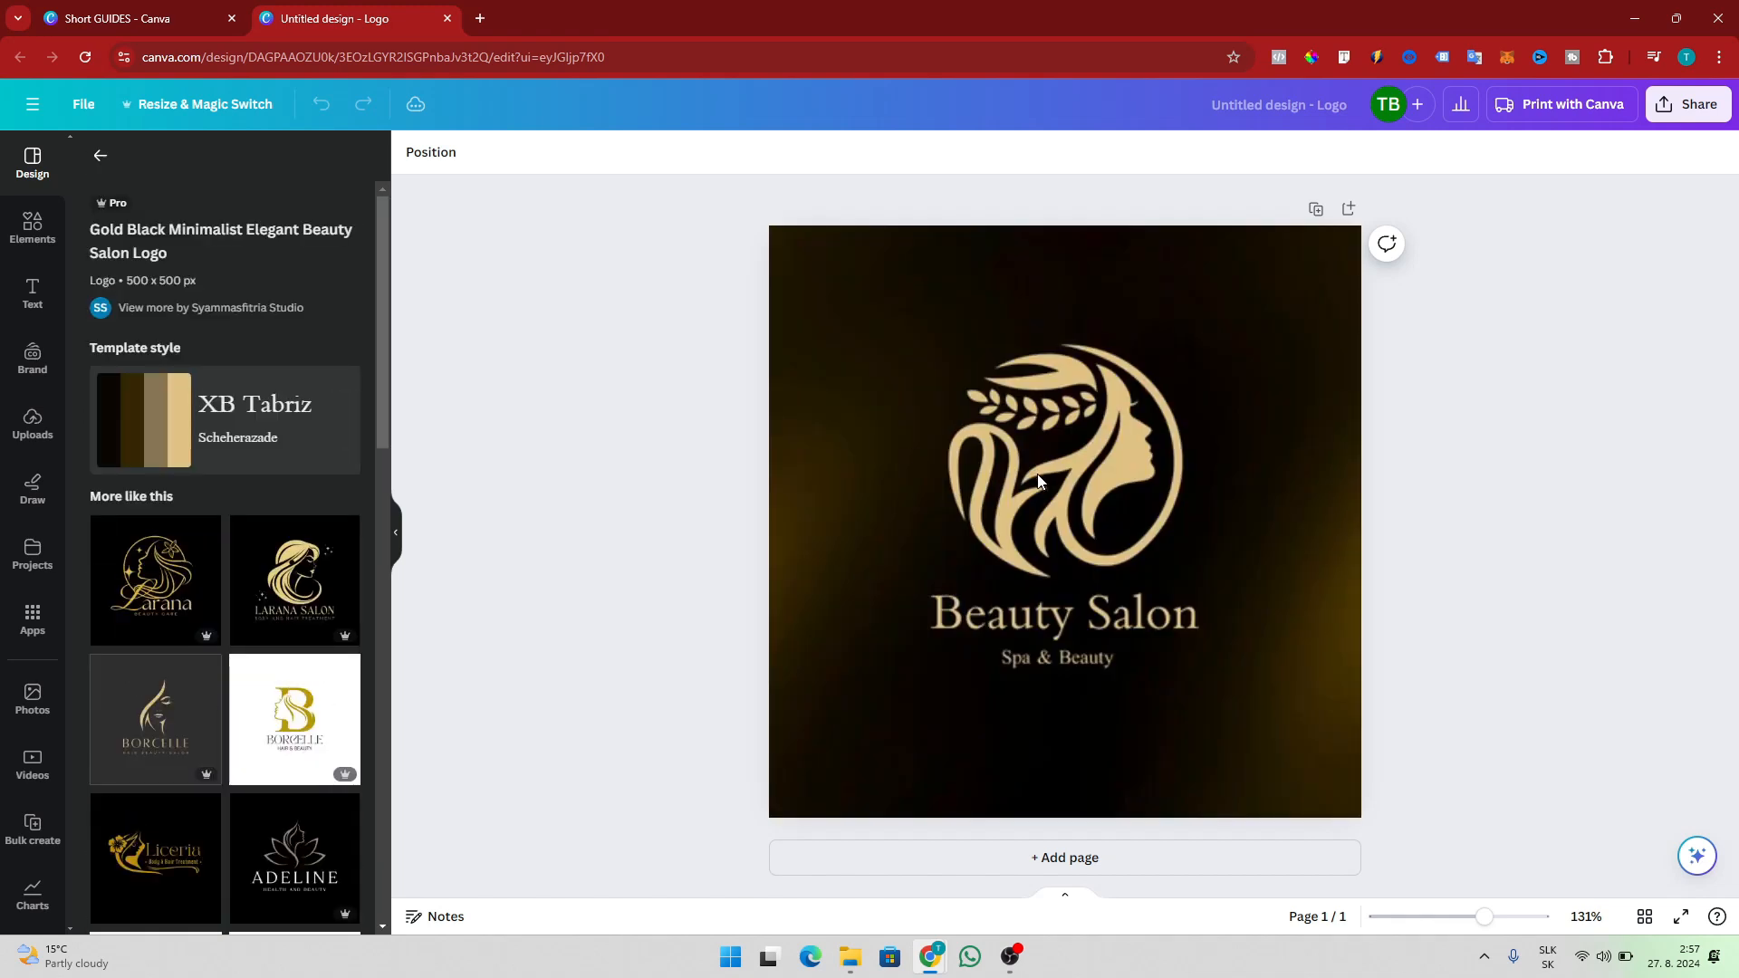
# Step: Select the "Beauty Salon" and "Spa & Beauty" texts together and move them down, away from the emblem
pyautogui.click(1070, 505)
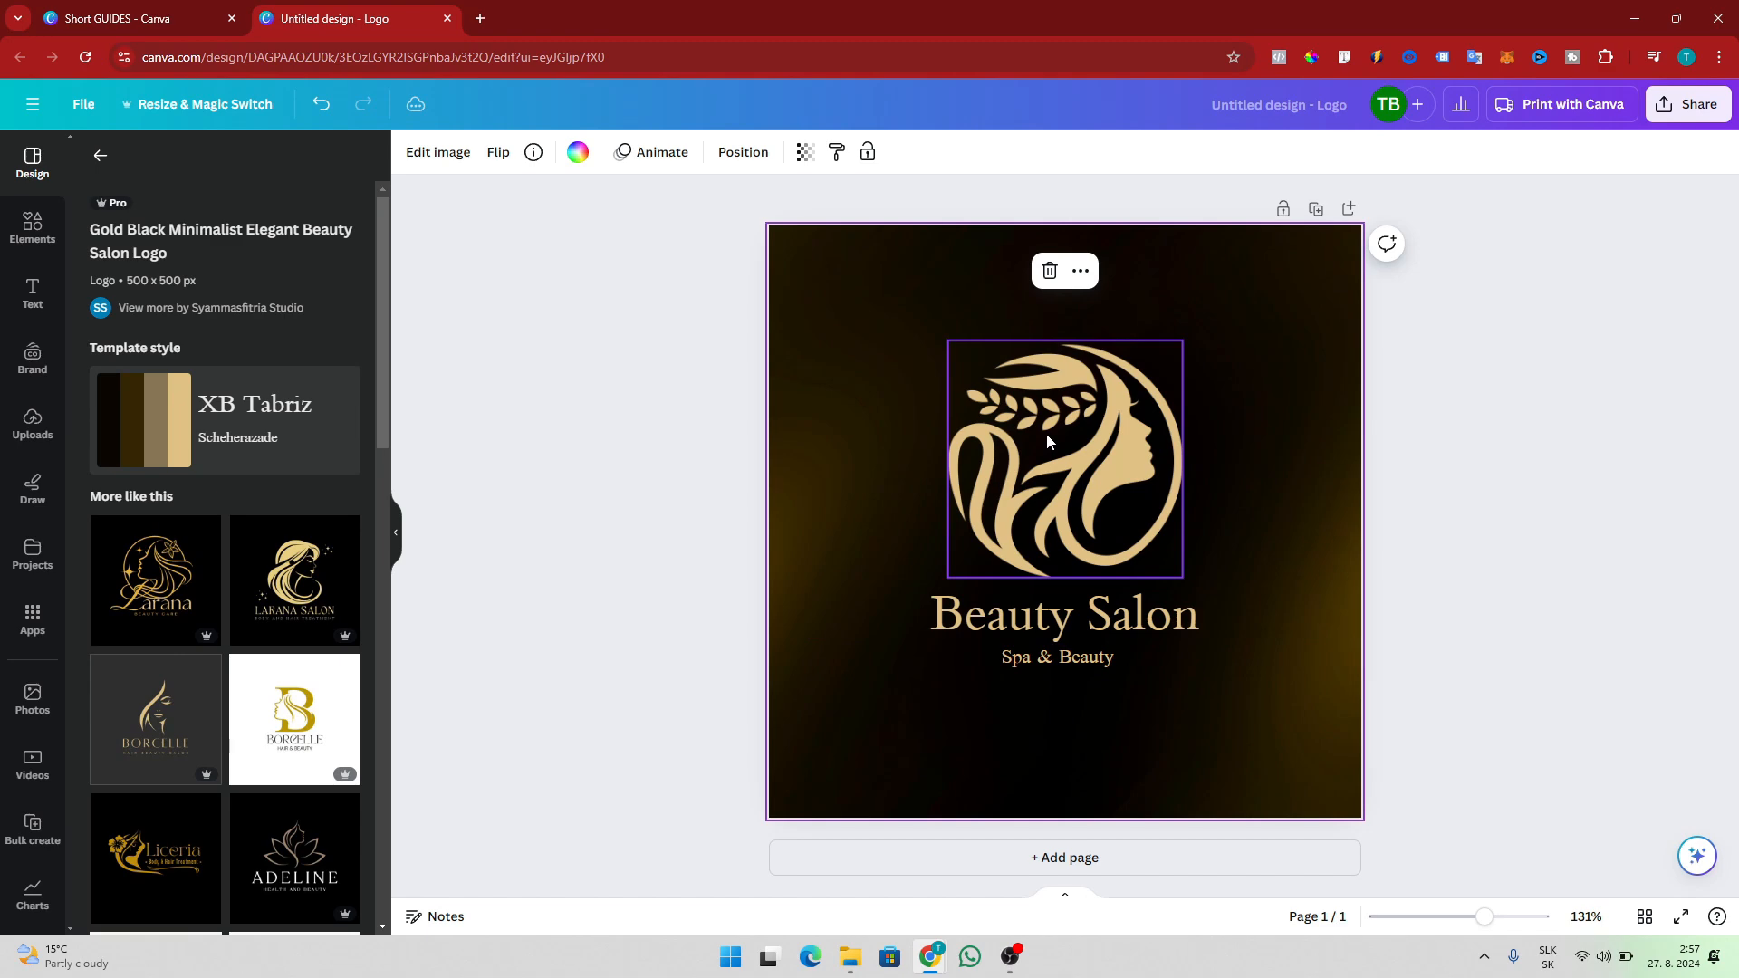
pyautogui.click(1138, 627)
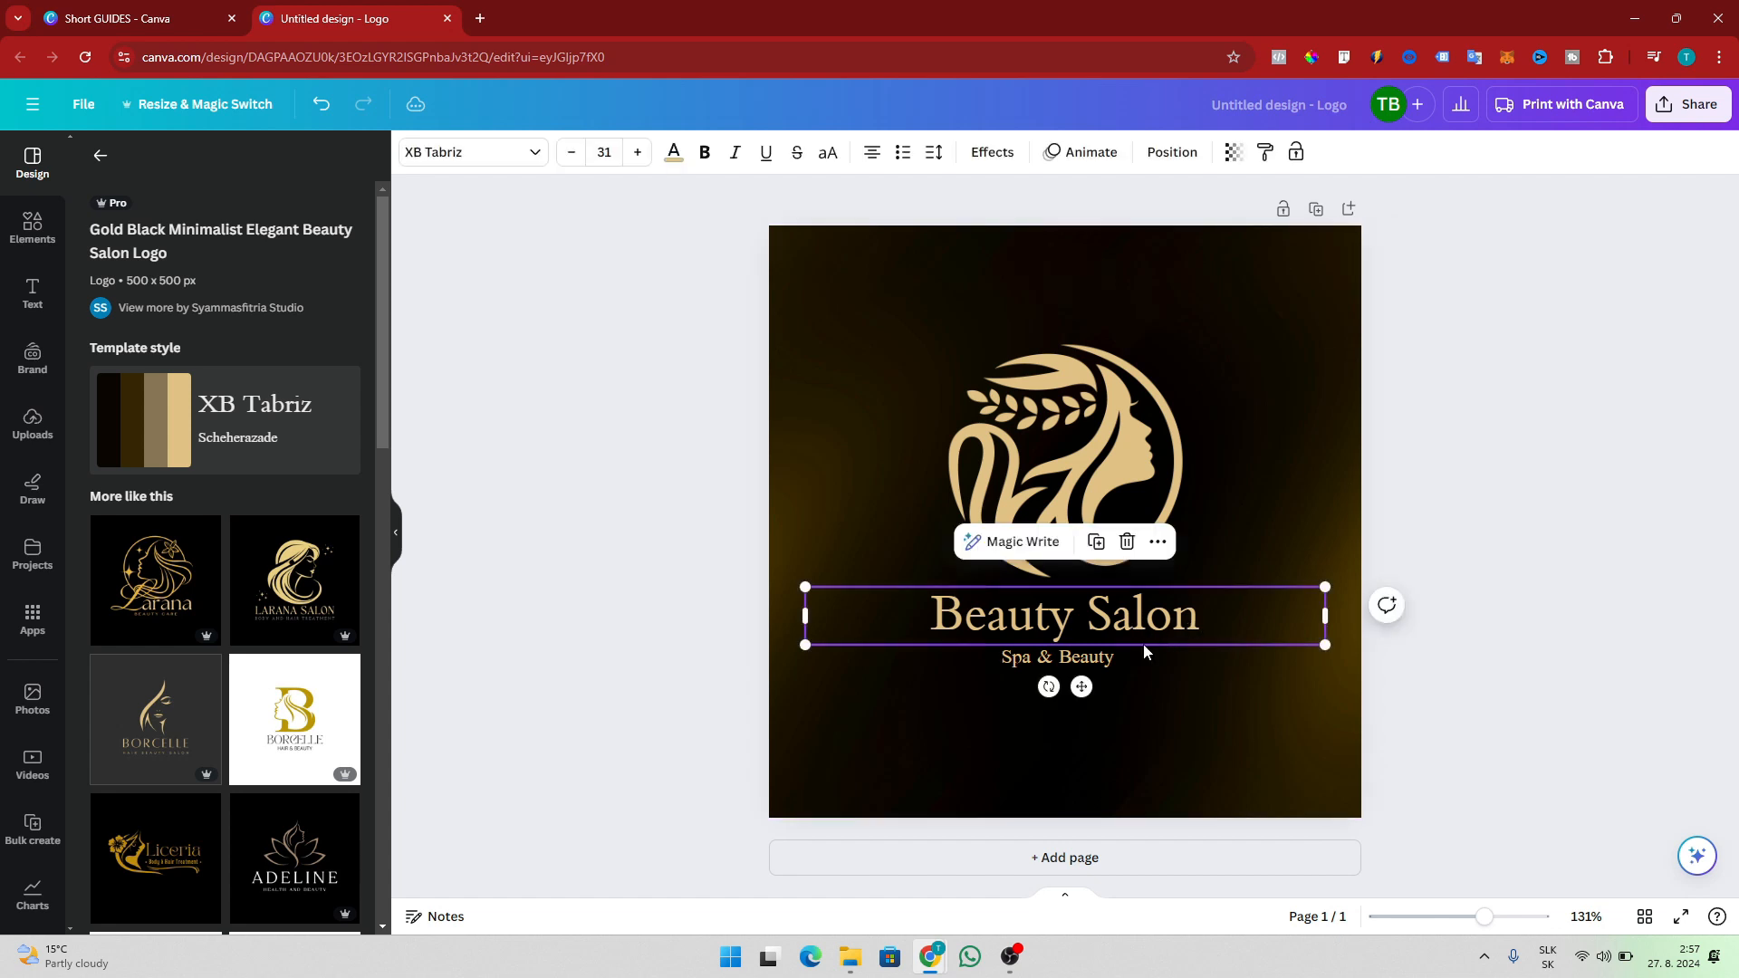
pyautogui.click(1087, 661)
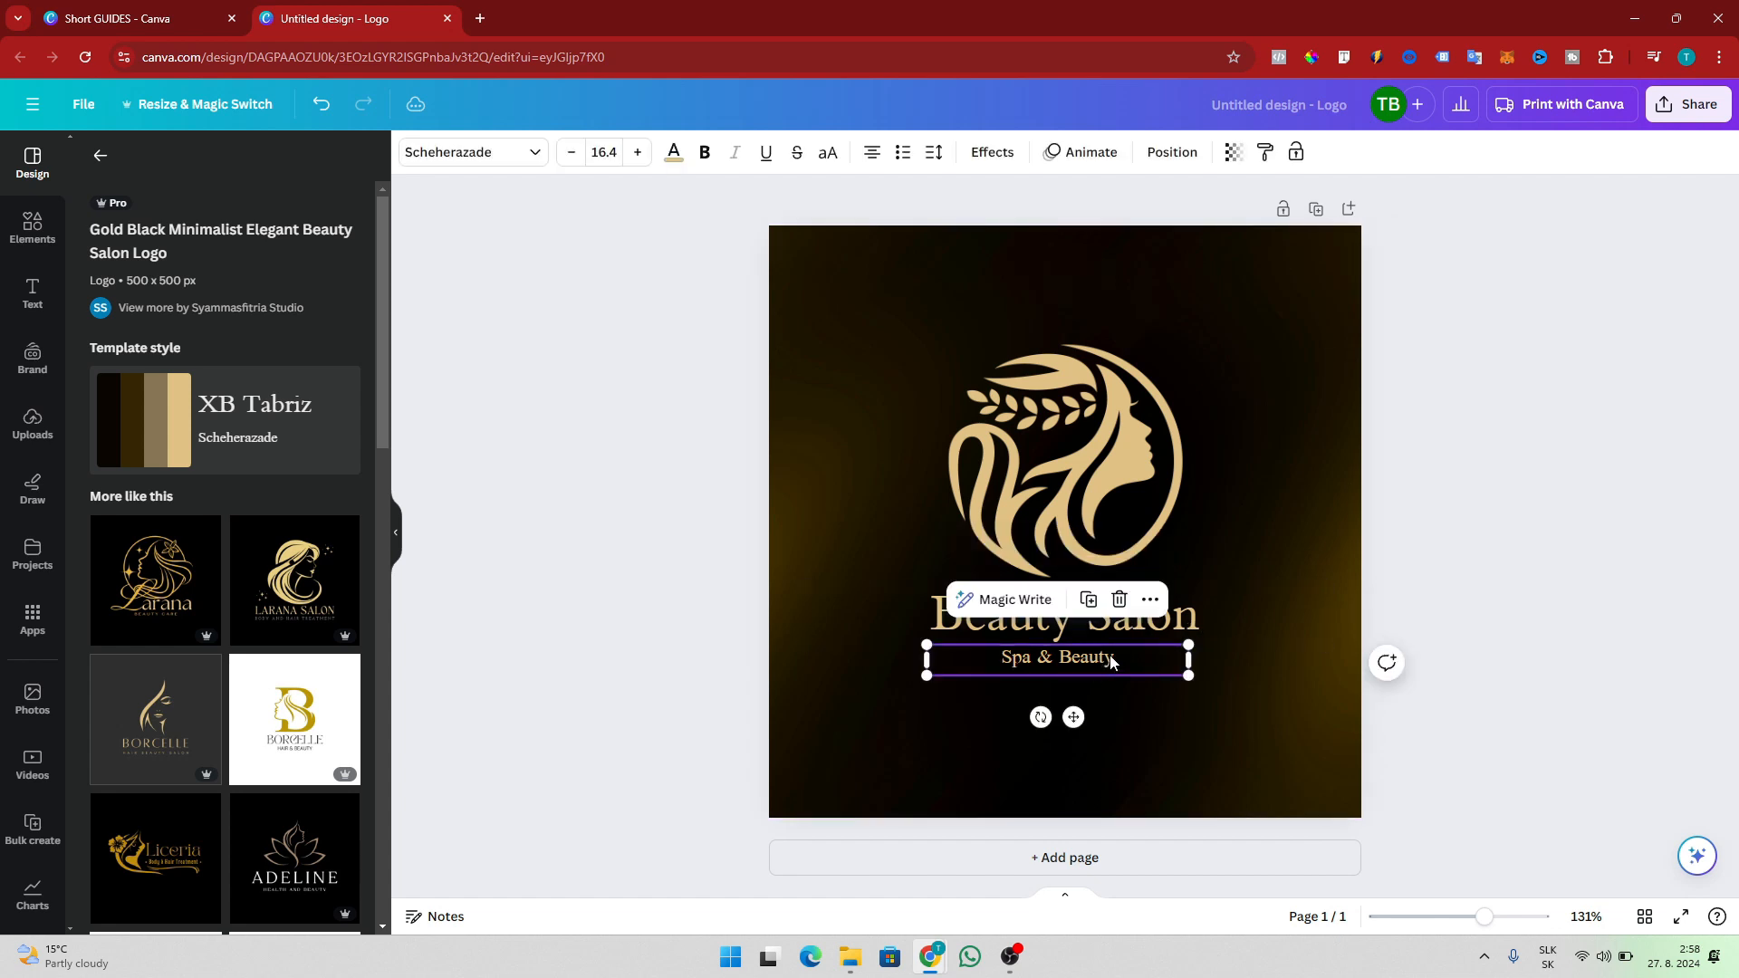
pyautogui.keyDown('shift'); pyautogui.click(1150, 623); pyautogui.keyUp('shift')
pyautogui.moveTo(1152, 623); pyautogui.dragTo(1152, 683)
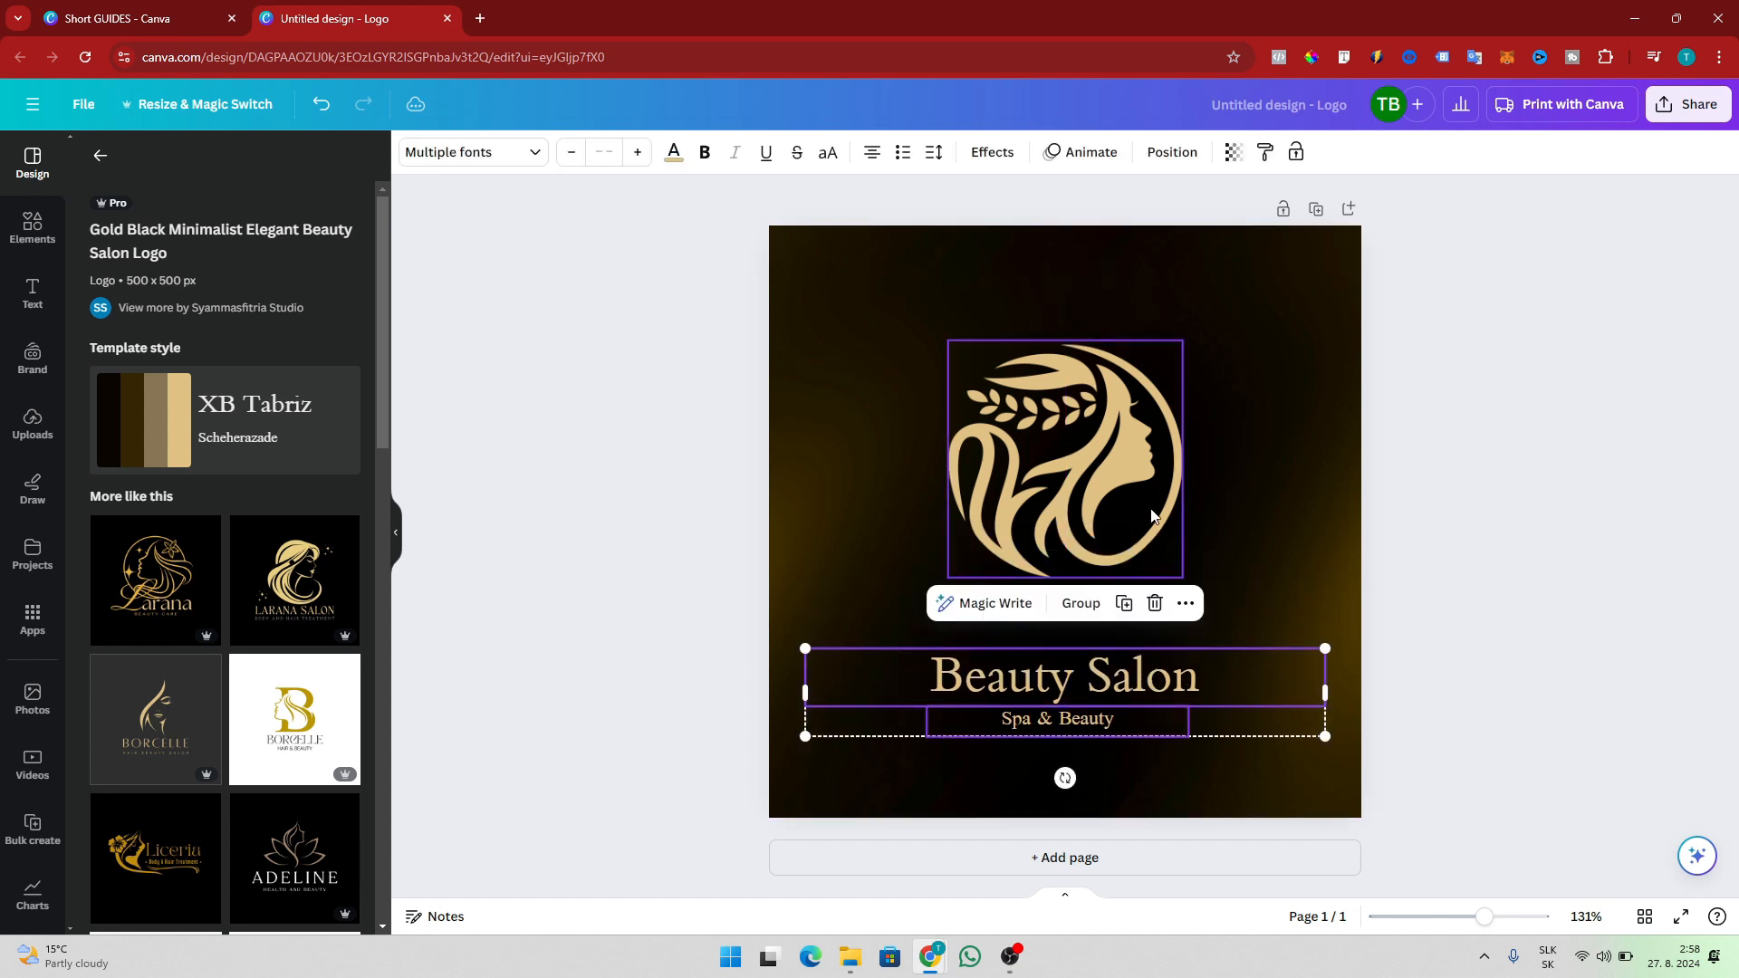
# Step: Enlarge the woman's-head emblem and centre it above the "Beauty Salon" text
pyautogui.click(1155, 517)
pyautogui.moveTo(1181, 579); pyautogui.dragTo(1257, 660)
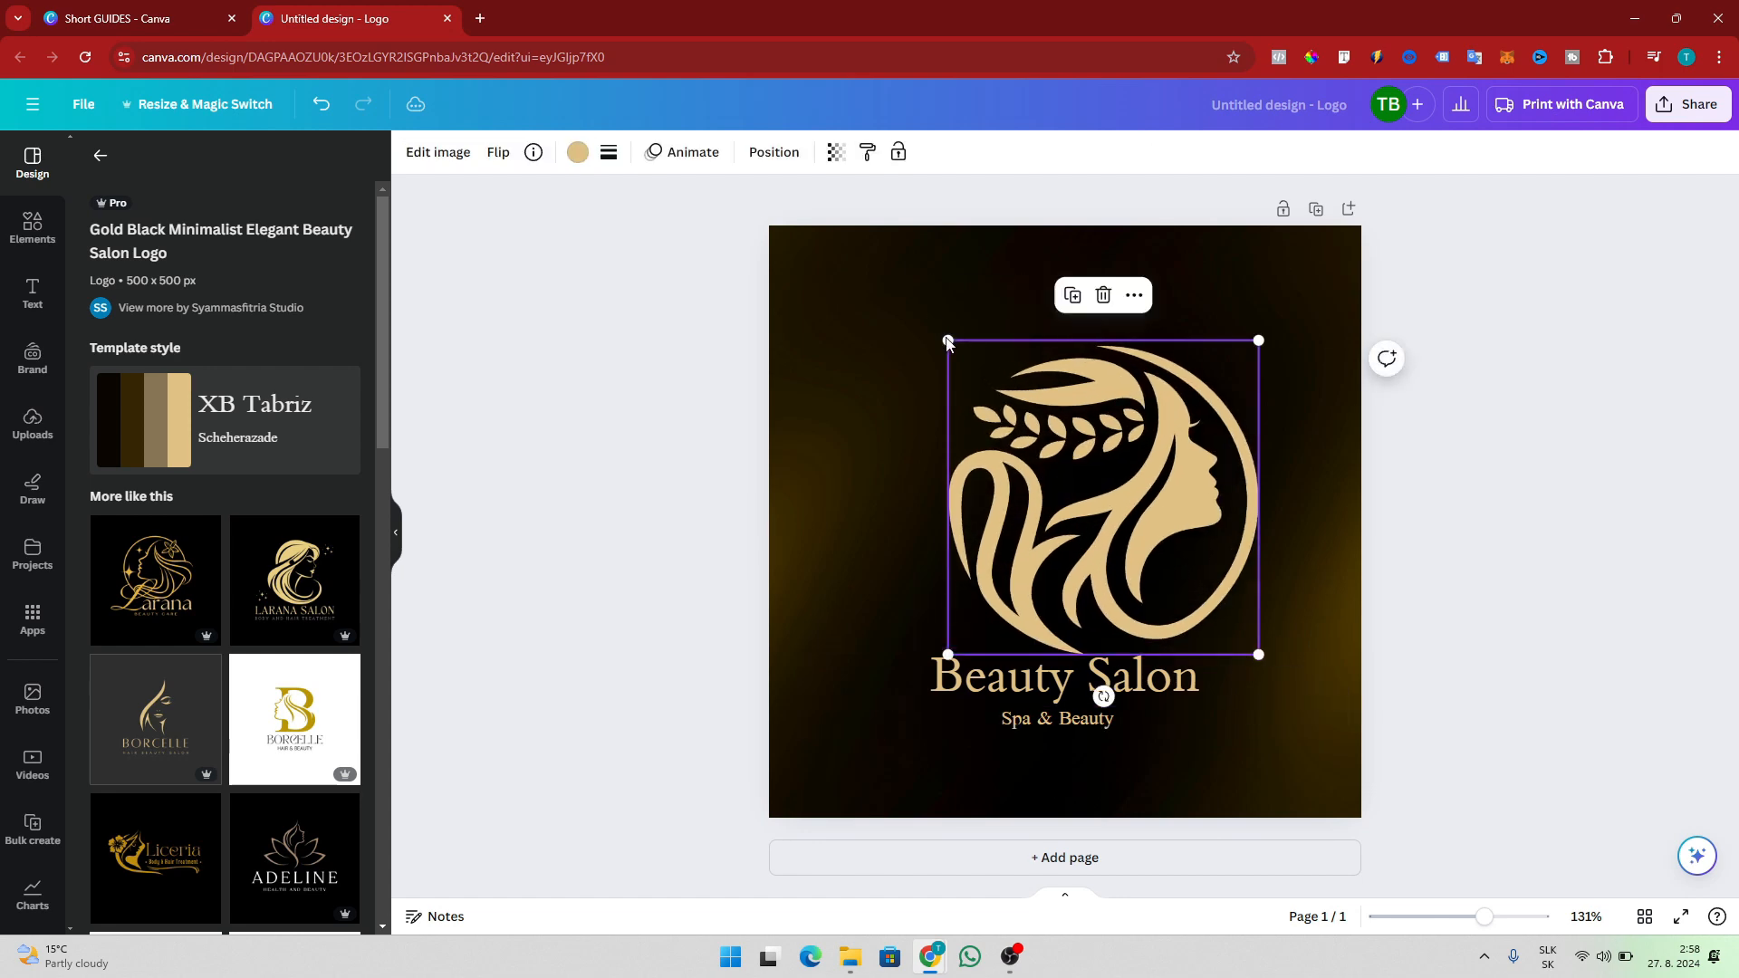
pyautogui.moveTo(947, 341); pyautogui.dragTo(865, 256)
pyautogui.moveTo(1182, 589); pyautogui.dragTo(1172, 556)
pyautogui.moveTo(1253, 238); pyautogui.dragTo(1203, 290)
pyautogui.moveTo(1107, 462); pyautogui.dragTo(1132, 462)
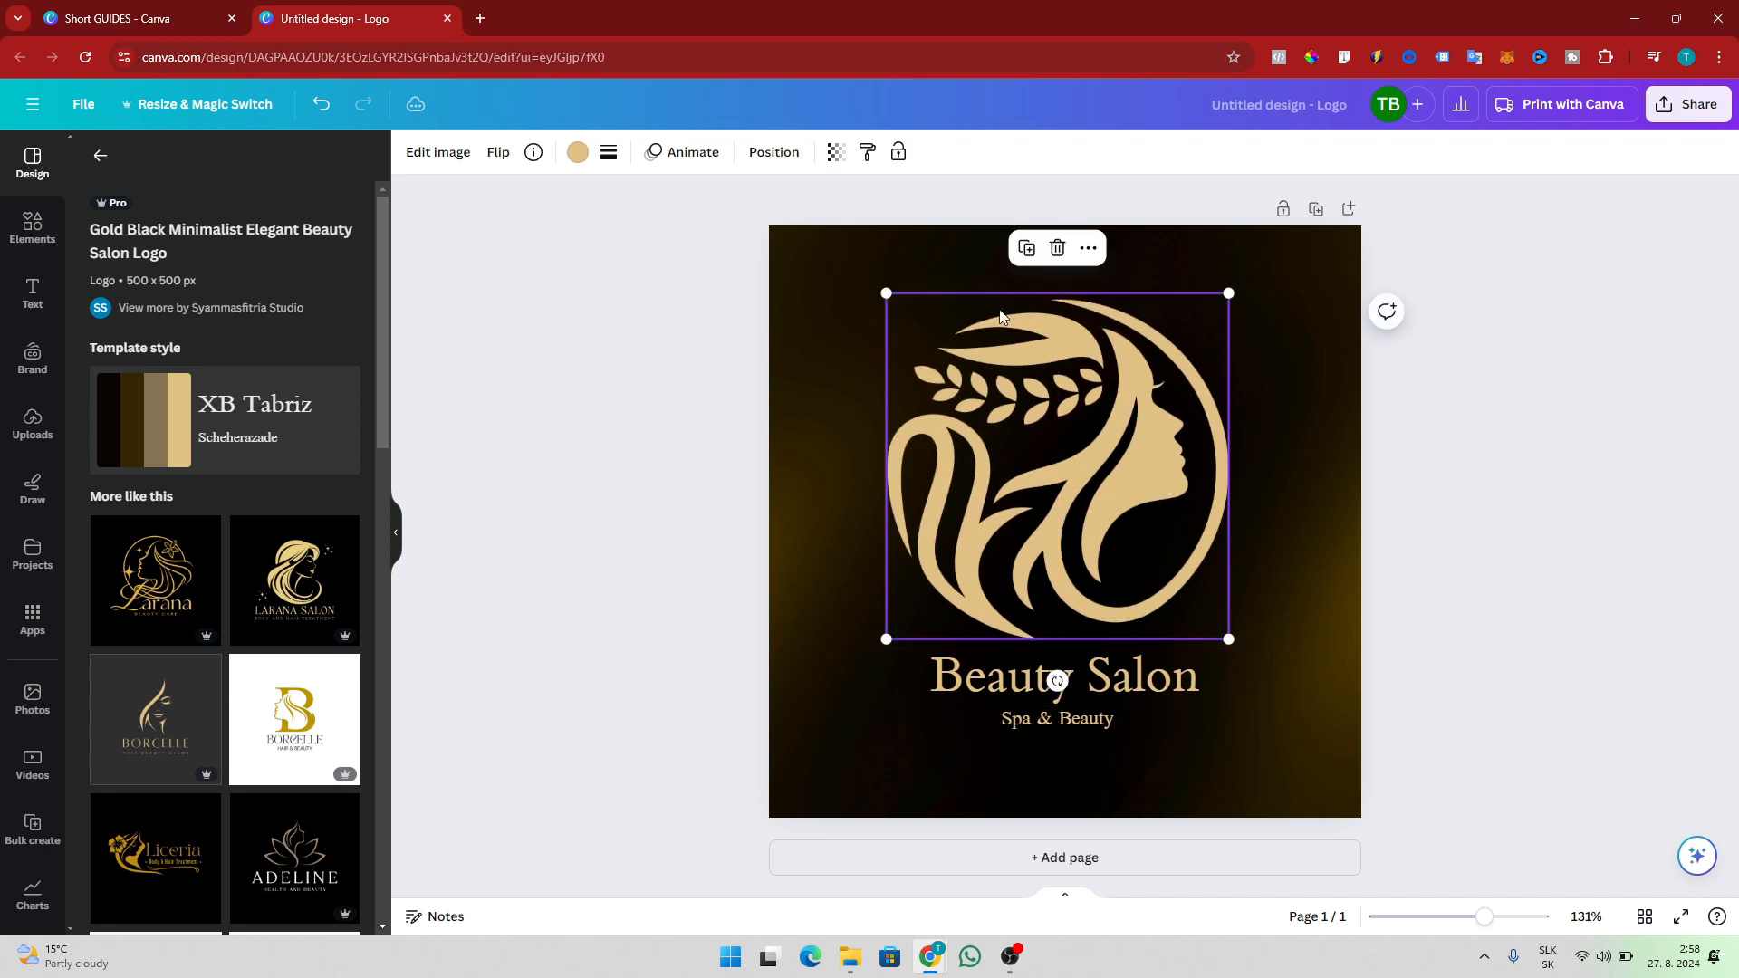
# Step: Replace the "Beauty Salon" heading with "Pretty SALON", keeping the "Spa & Beauty" tagline
pyautogui.click(1111, 724)
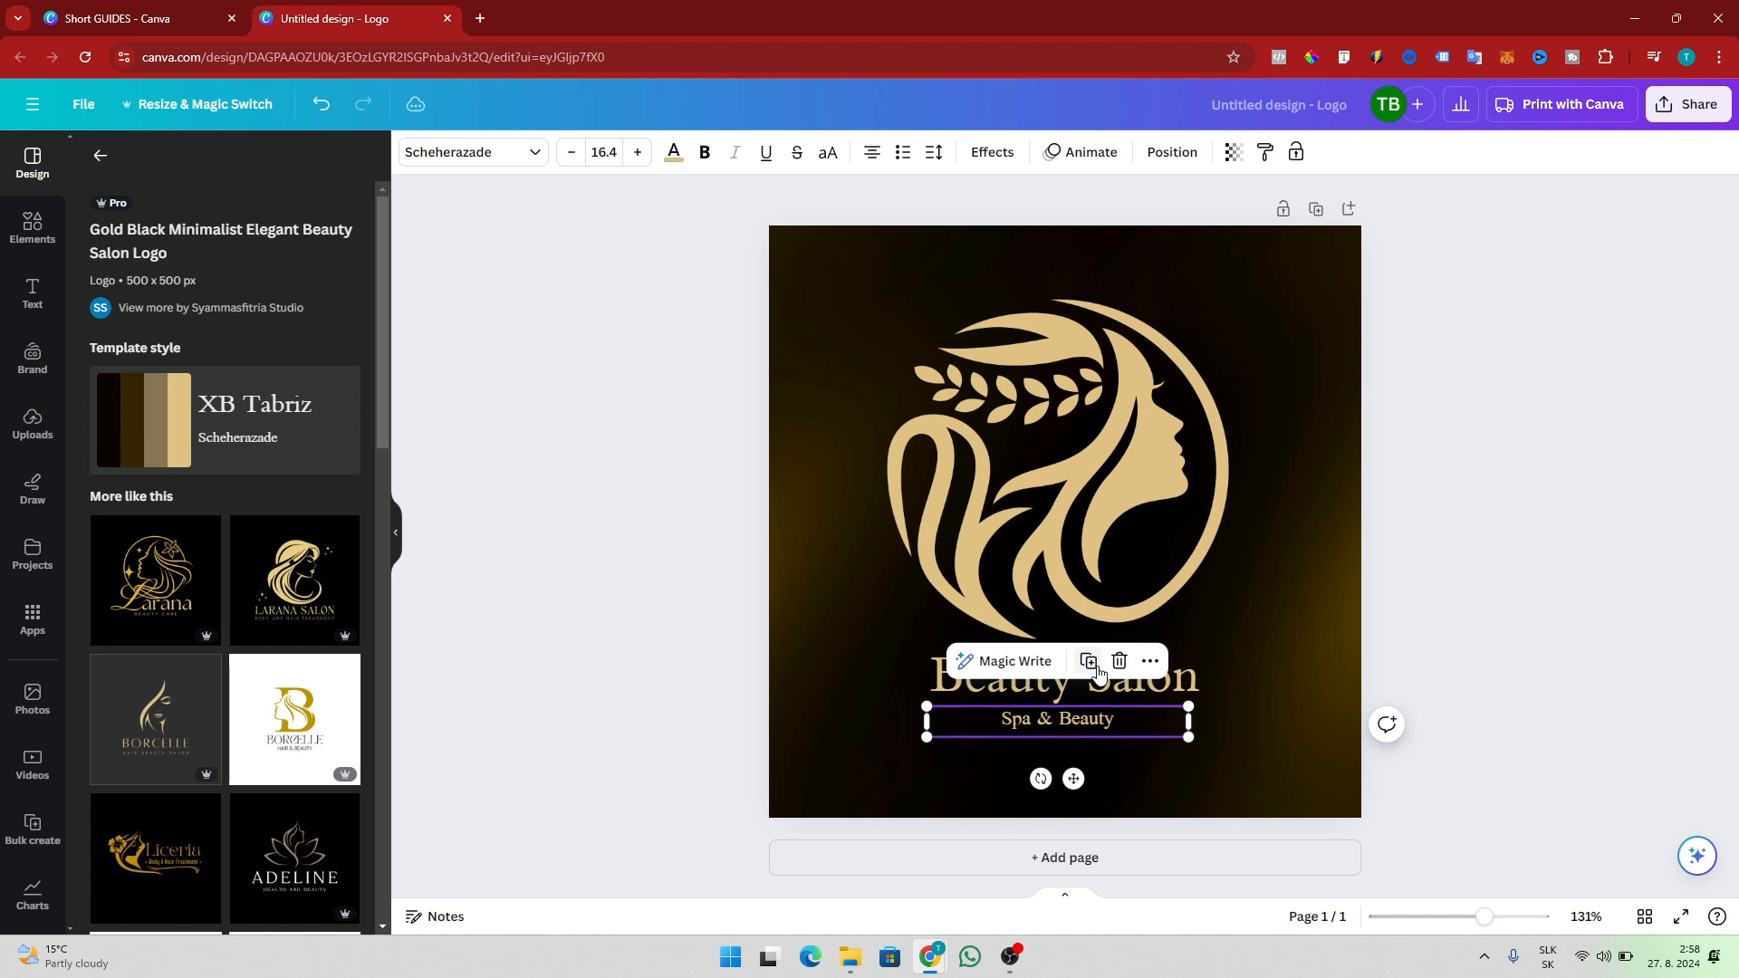
pyautogui.click(1221, 675)
pyautogui.click(1222, 676)
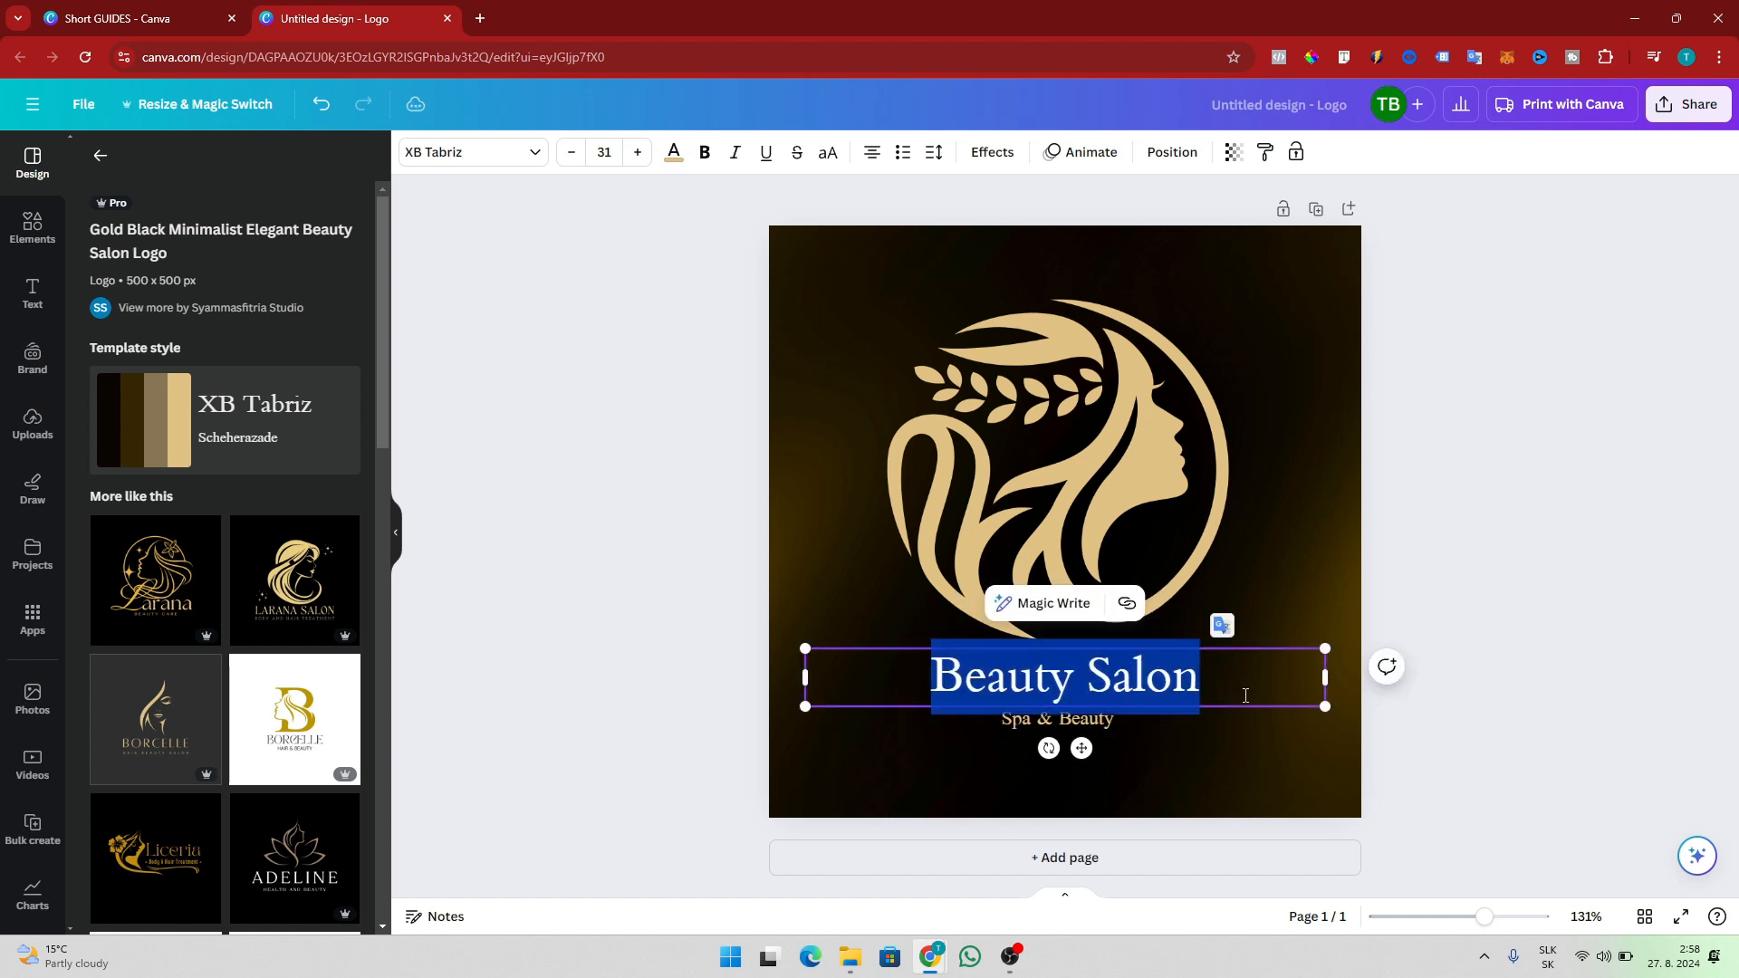
pyautogui.write('Pretty SA')
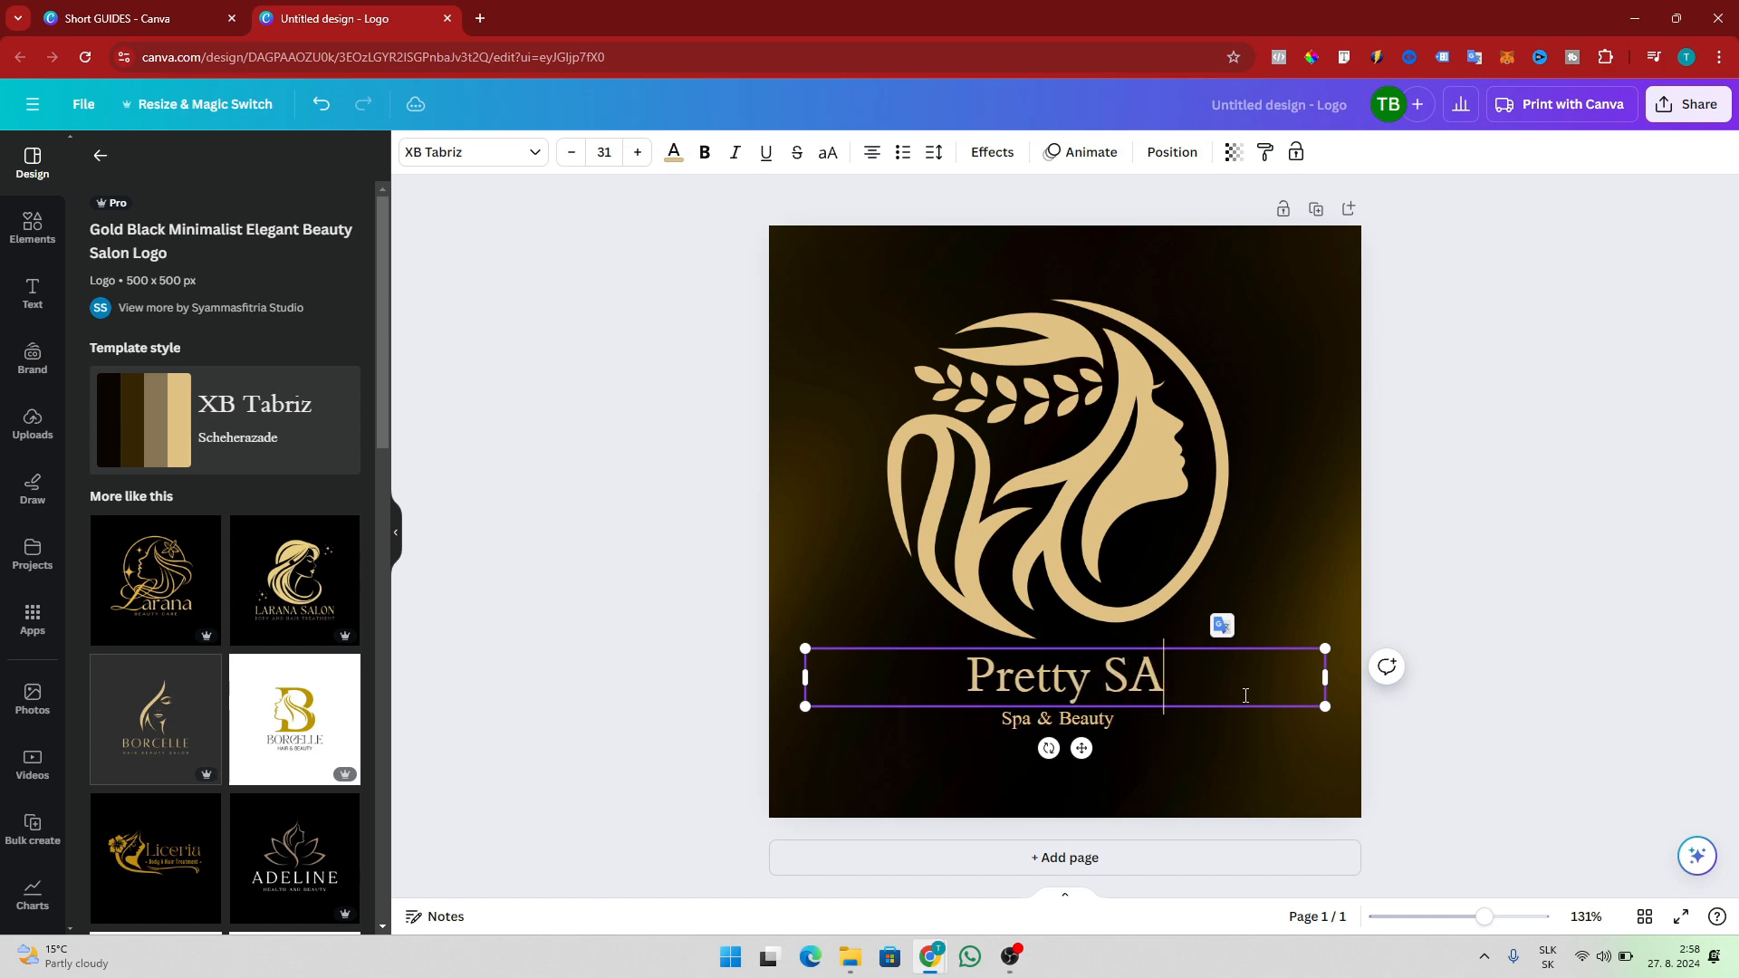
pyautogui.write('LON')
pyautogui.doubleClick(1057, 718)
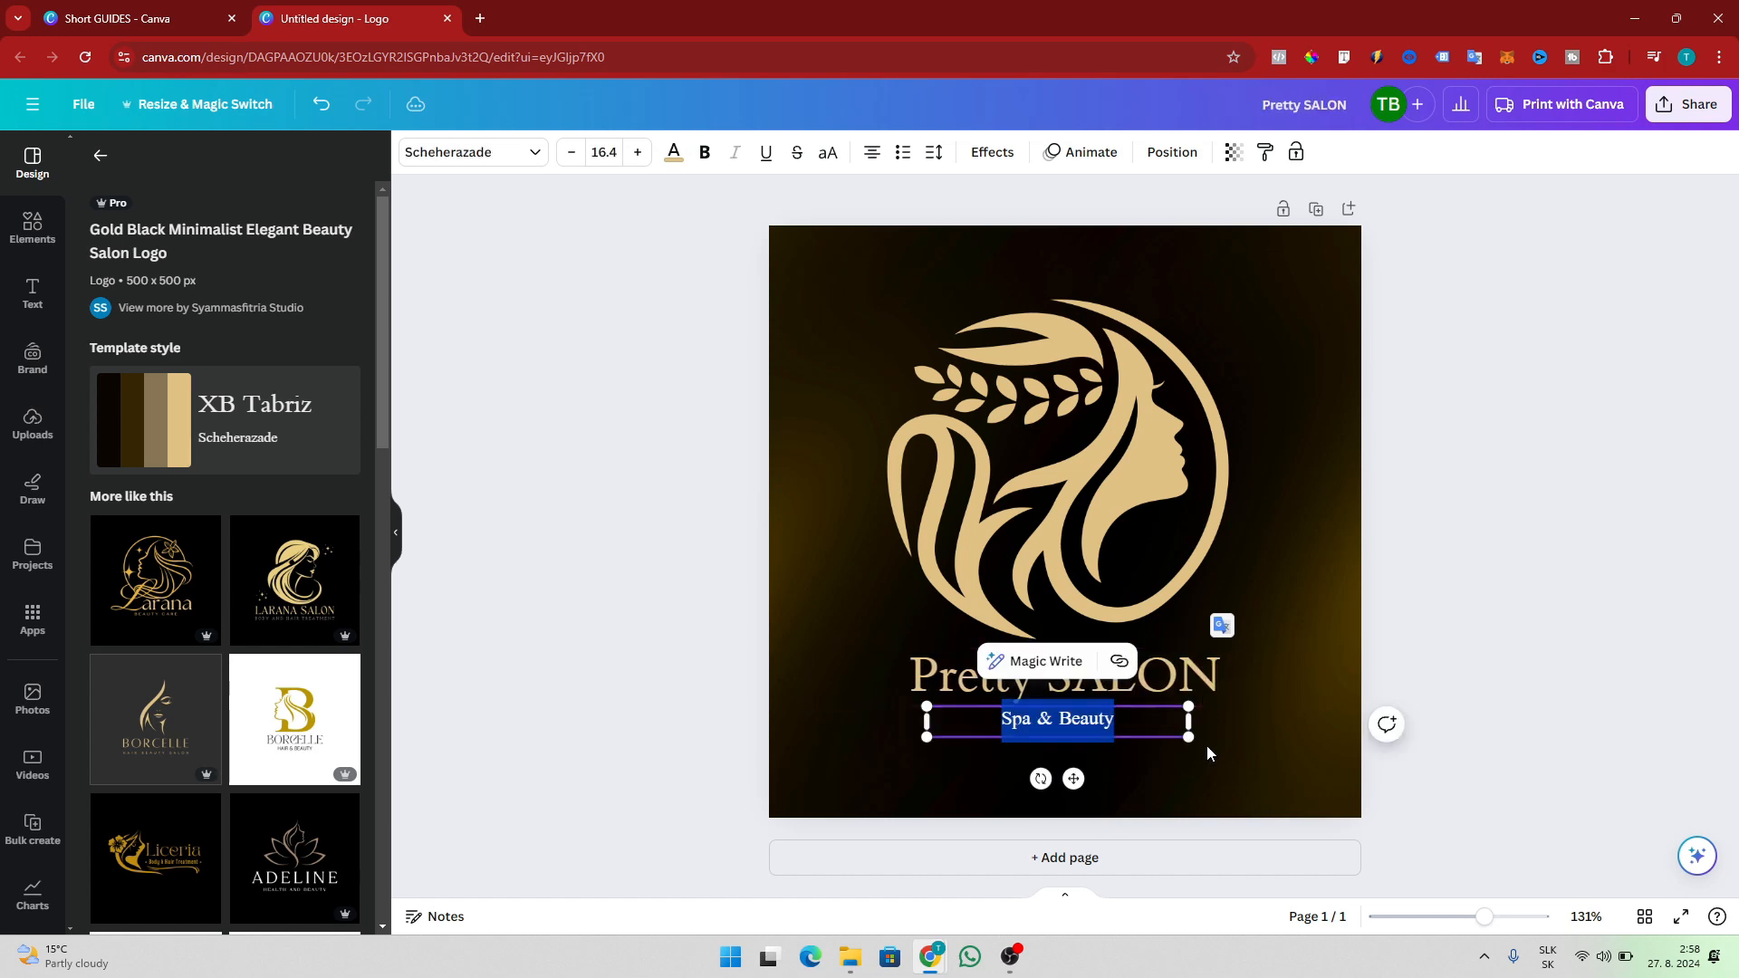
pyautogui.click(1133, 723)
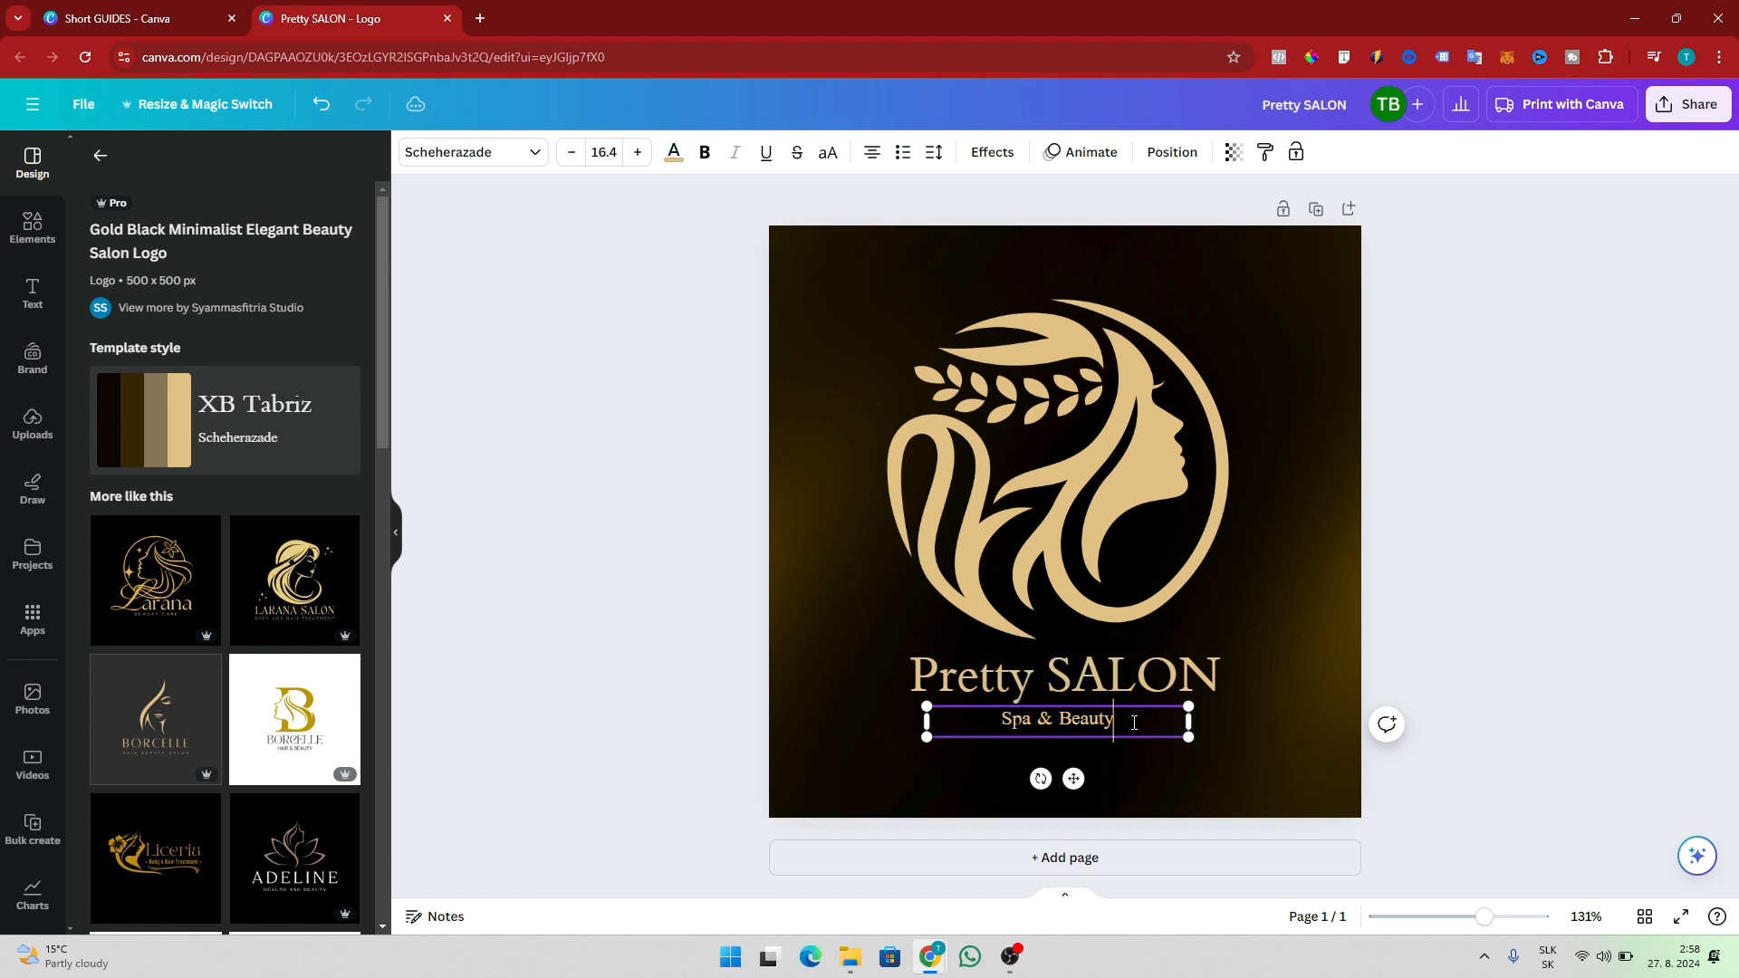
pyautogui.click(1480, 654)
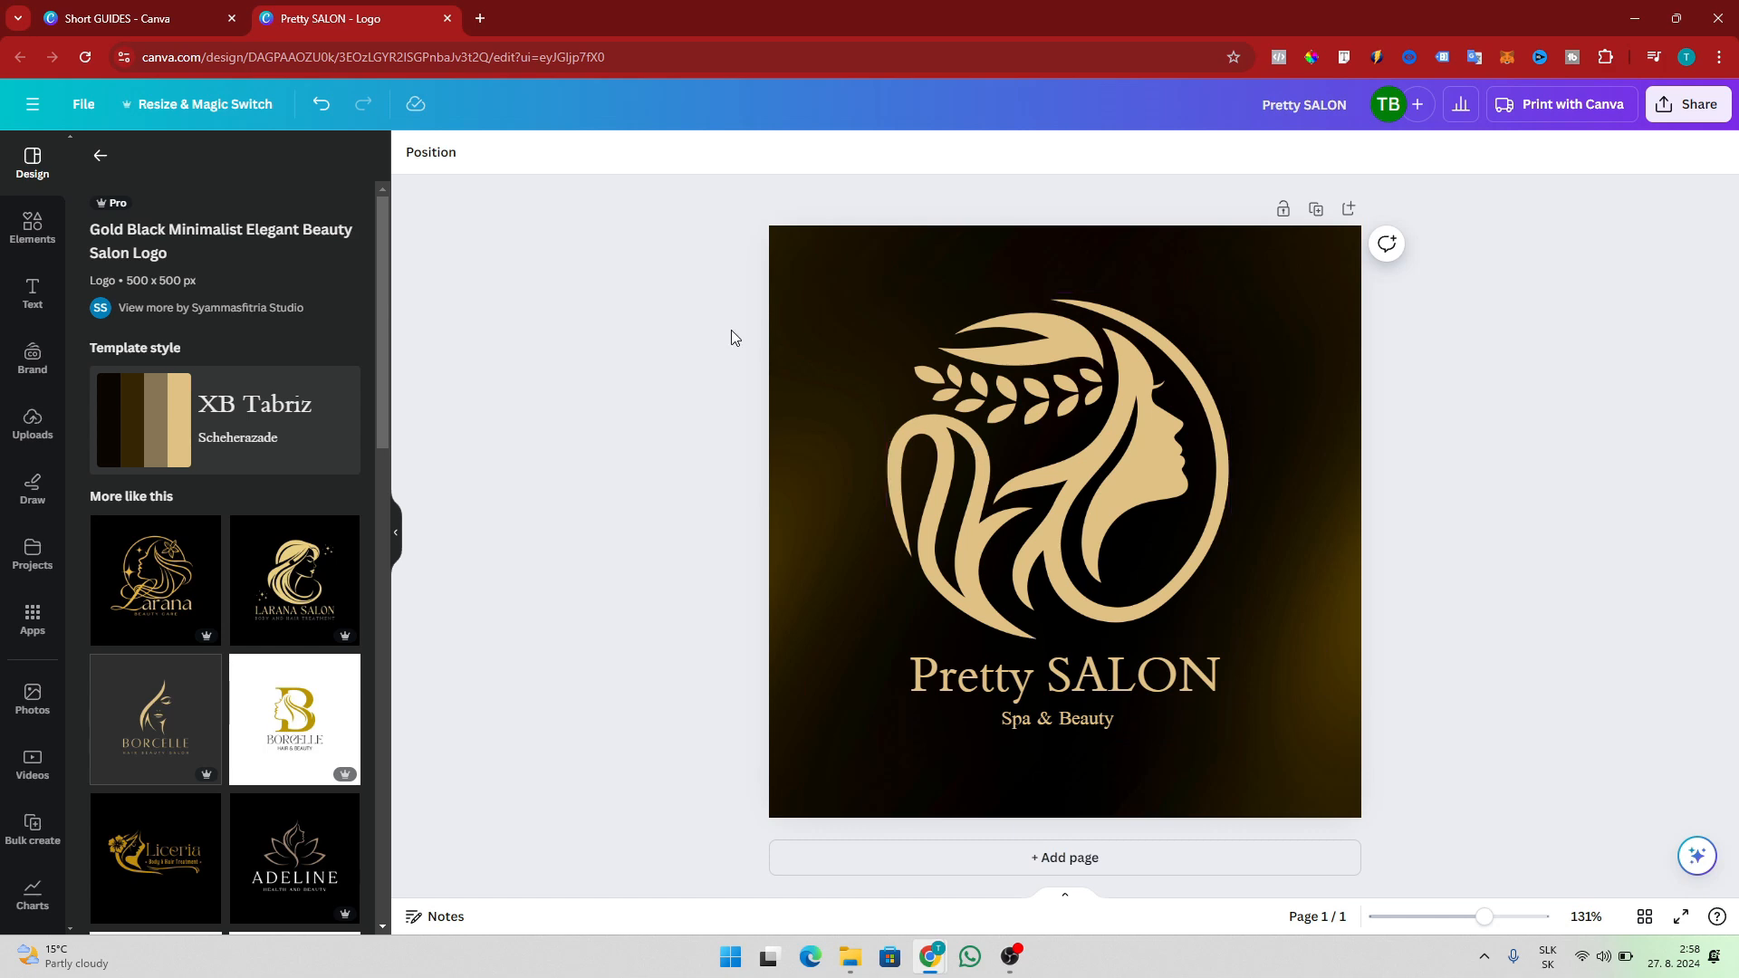
# Step: Search the logo templates for "Motorcycle Logo" and add a second page to the design
pyautogui.click(104, 161)
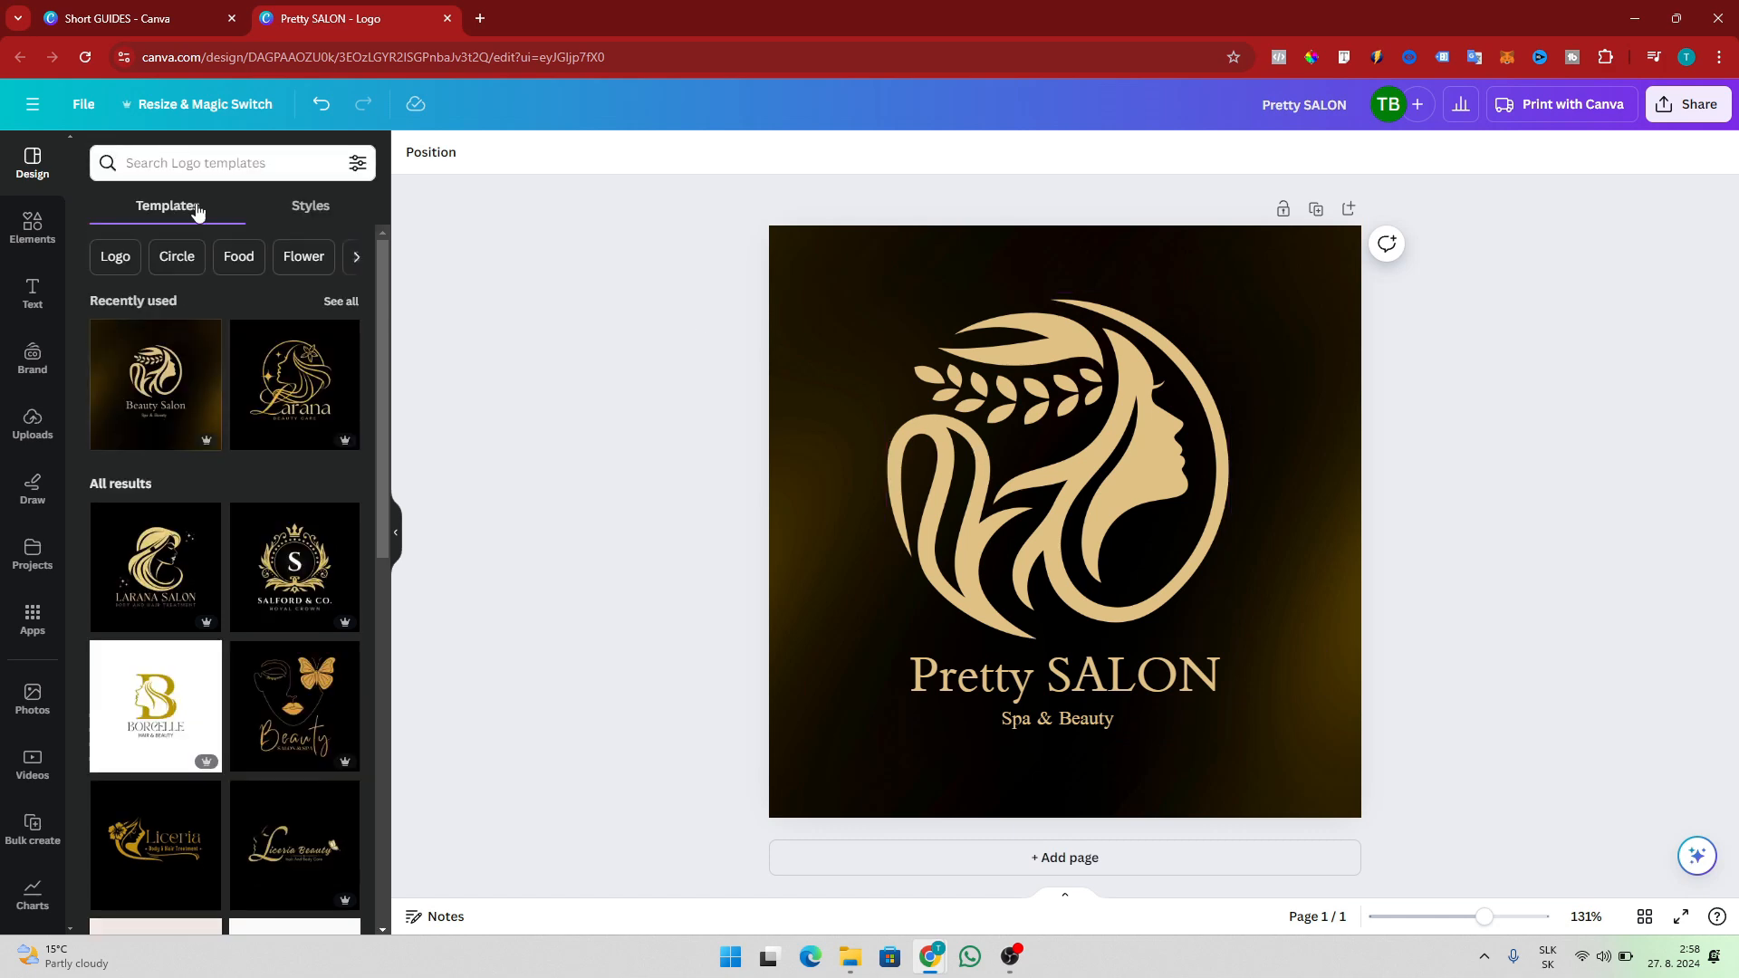
pyautogui.click(256, 163)
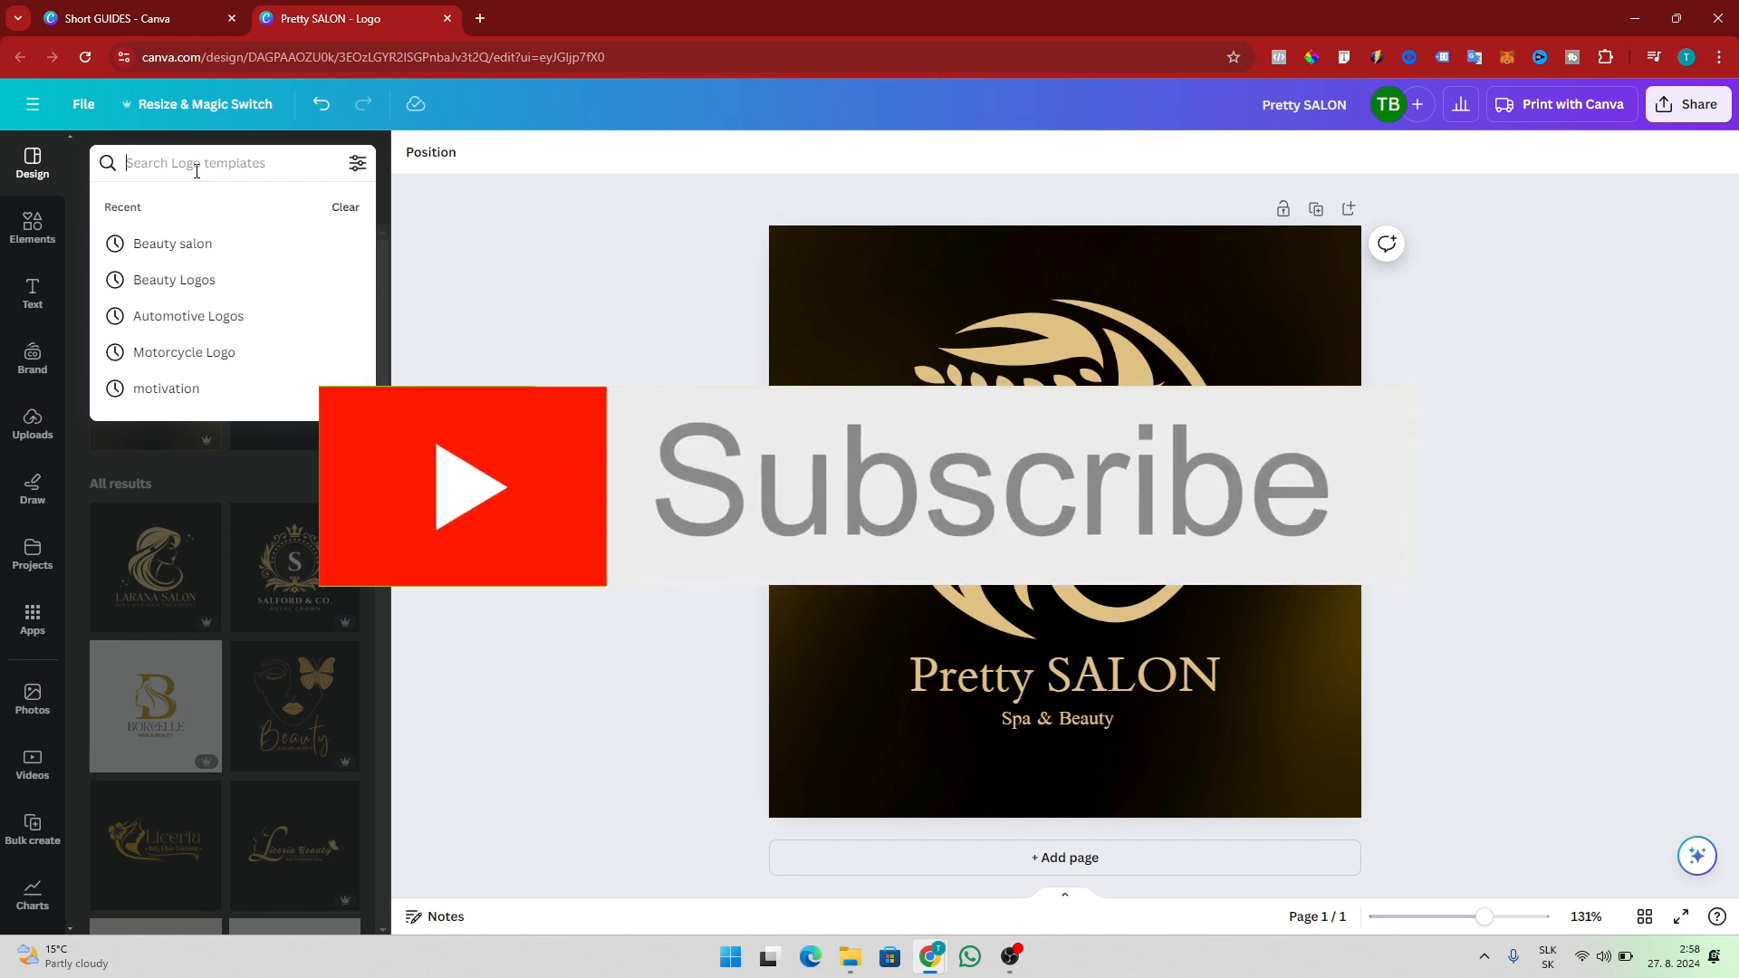
pyautogui.write('Mot')
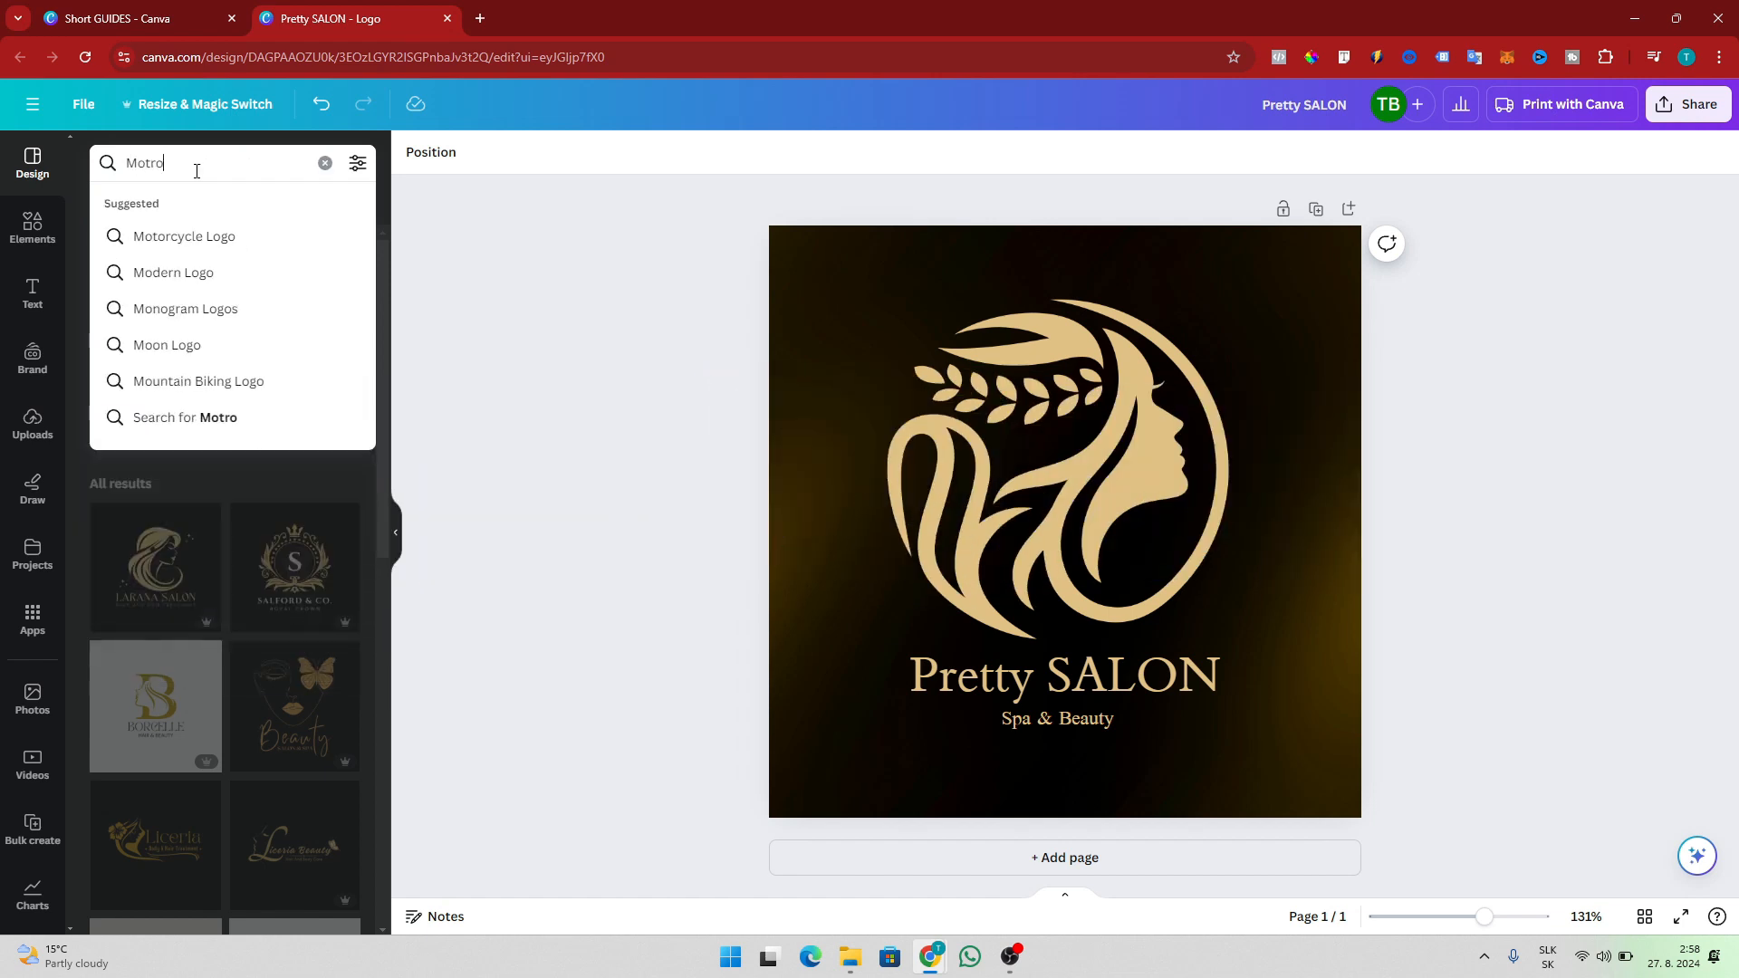
pyautogui.write('orc')
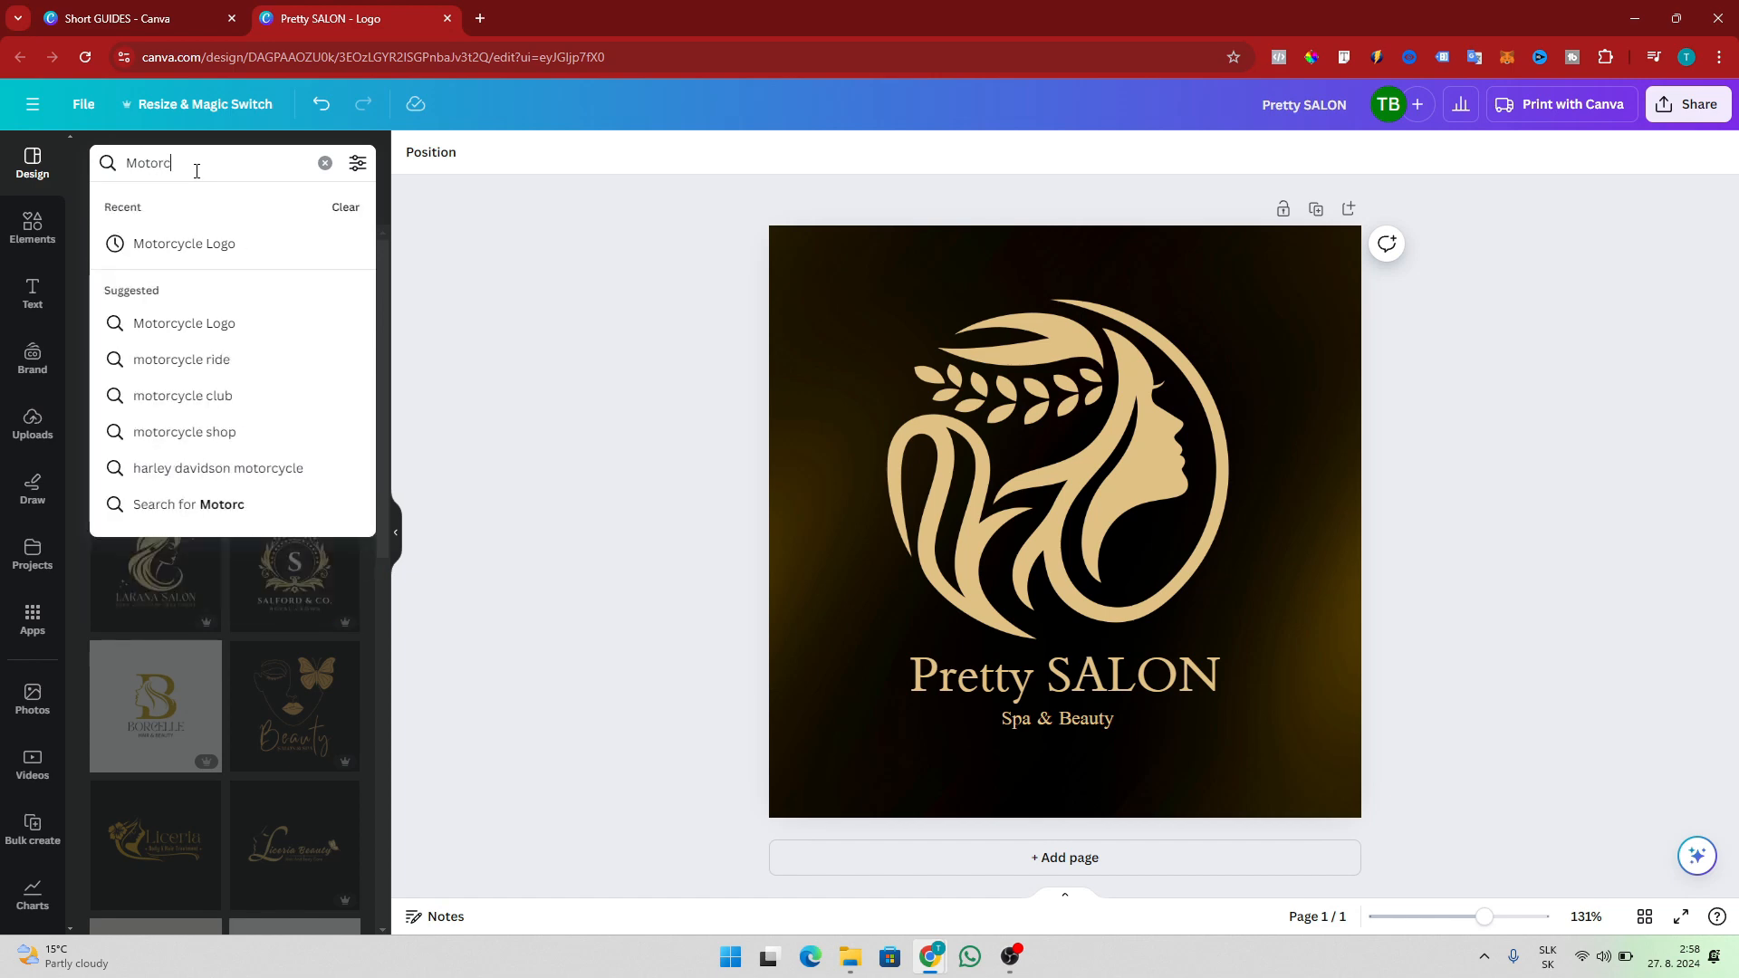
pyautogui.click(203, 235)
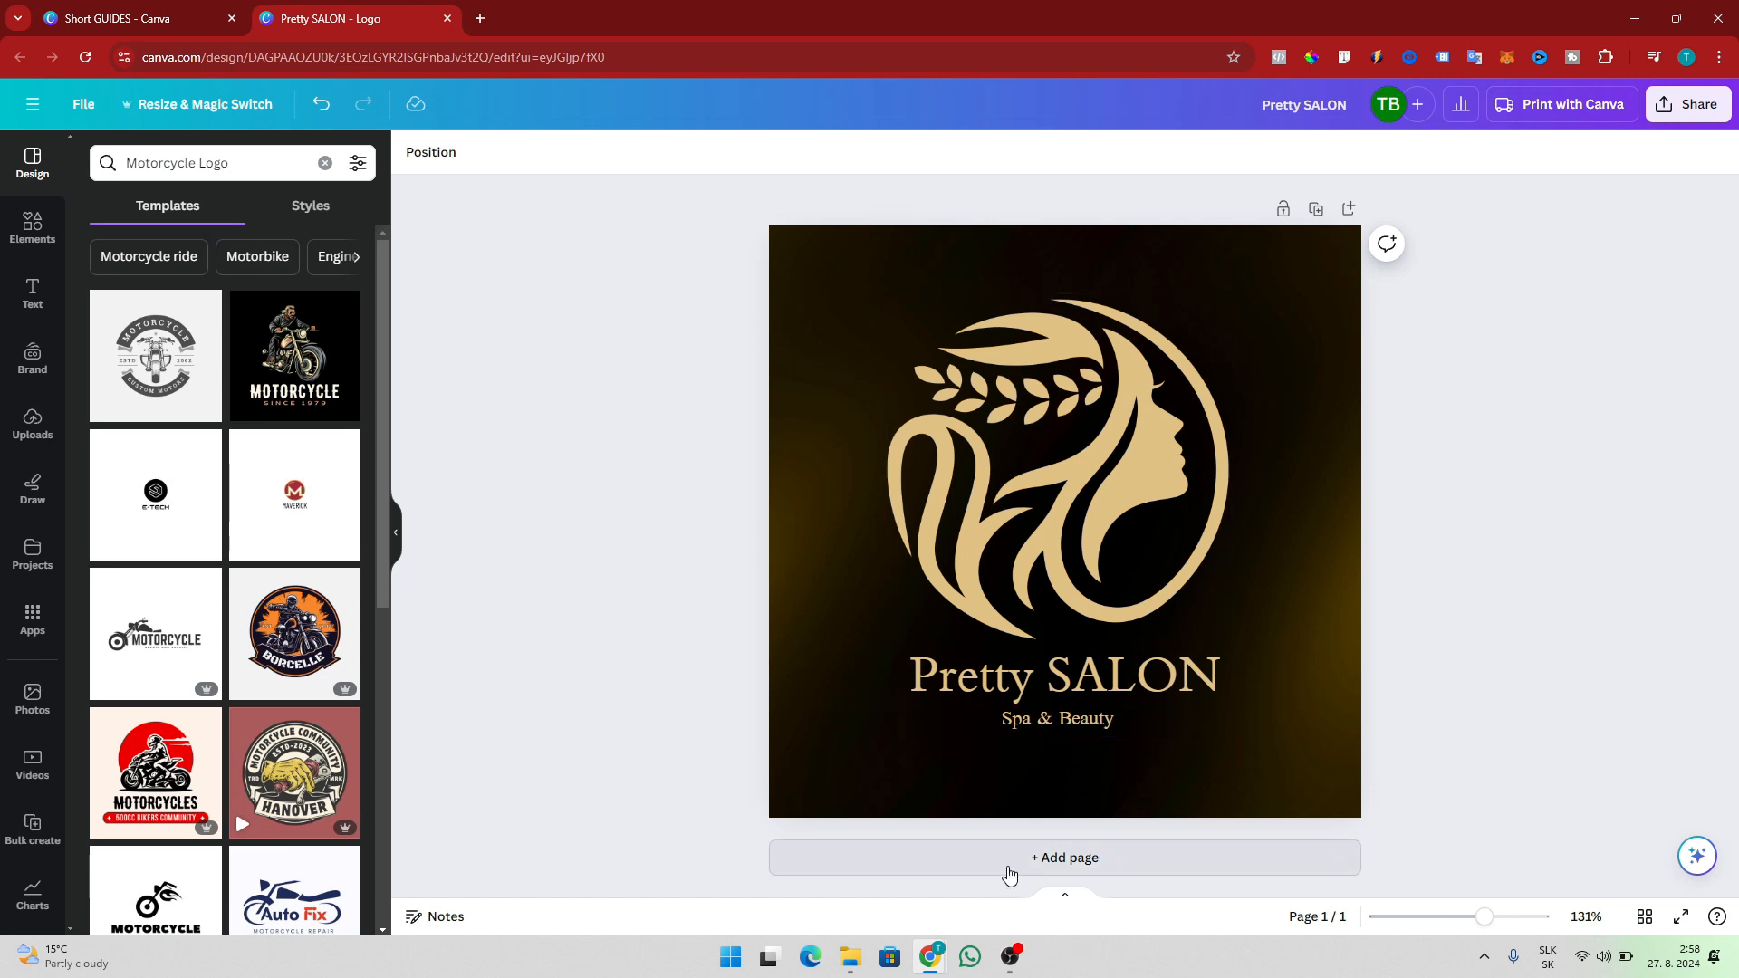
pyautogui.click(1009, 874)
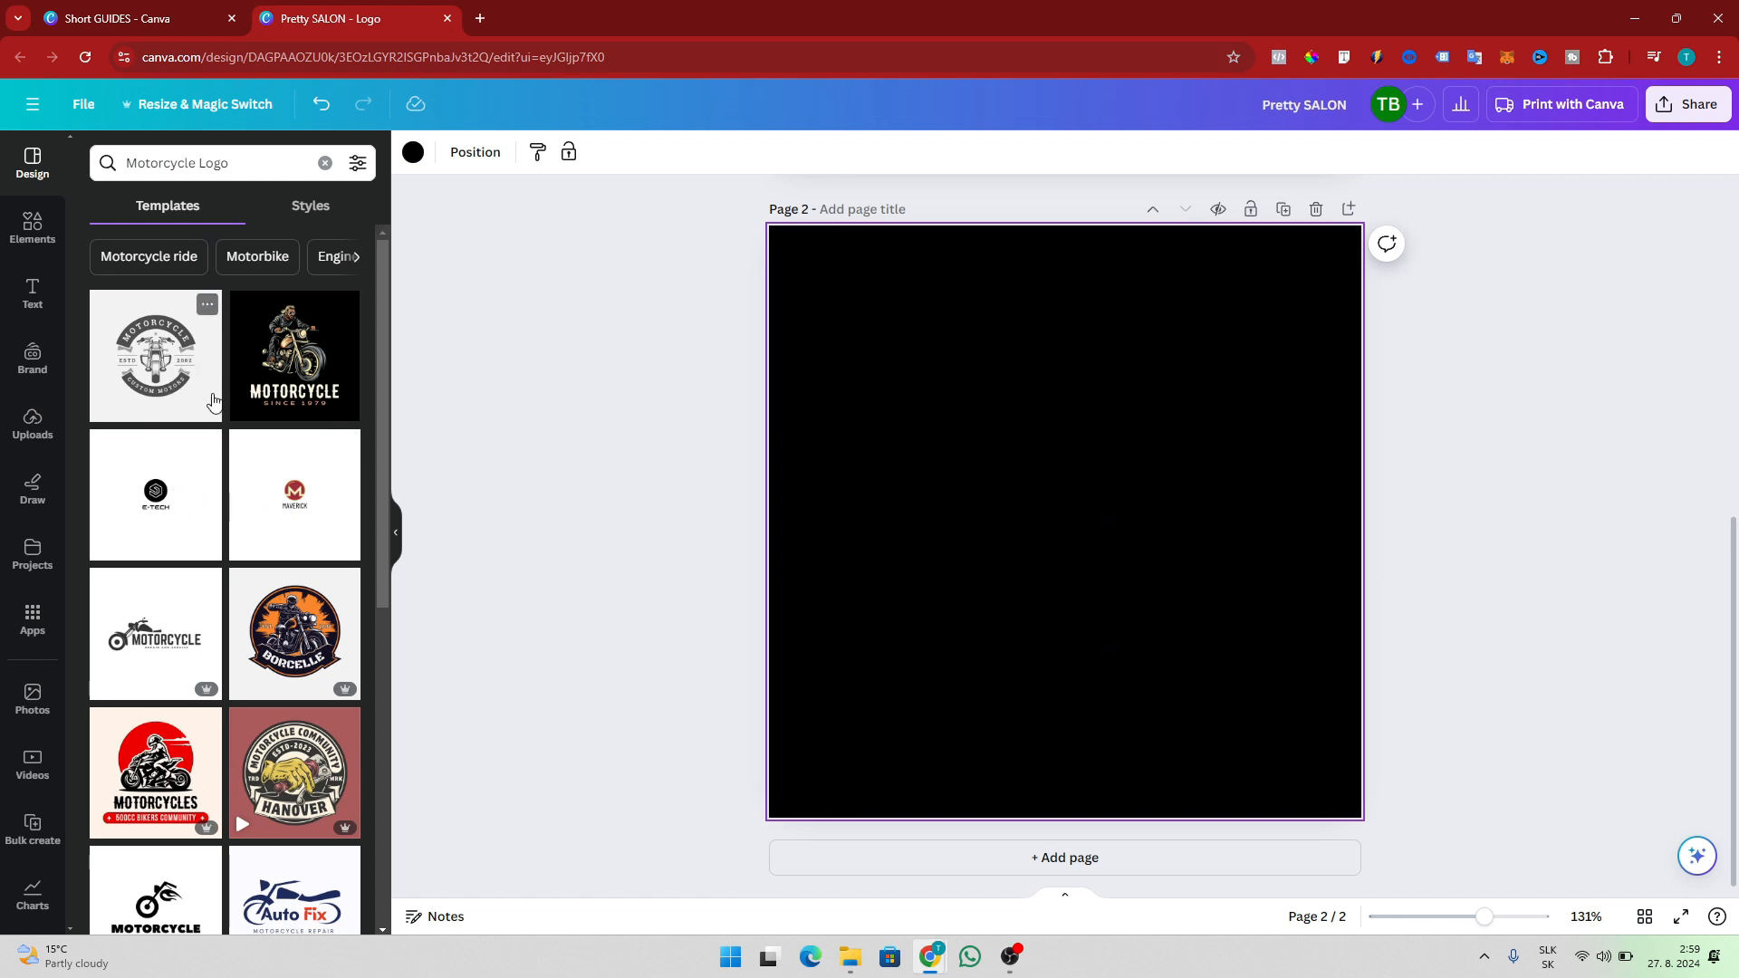
# Step: Try the Black E-Tech, Black Retro Motorcycle Circle, and Black and Brown Classy and Refined Motorcycle logo templates on page 2
pyautogui.click(136, 481)
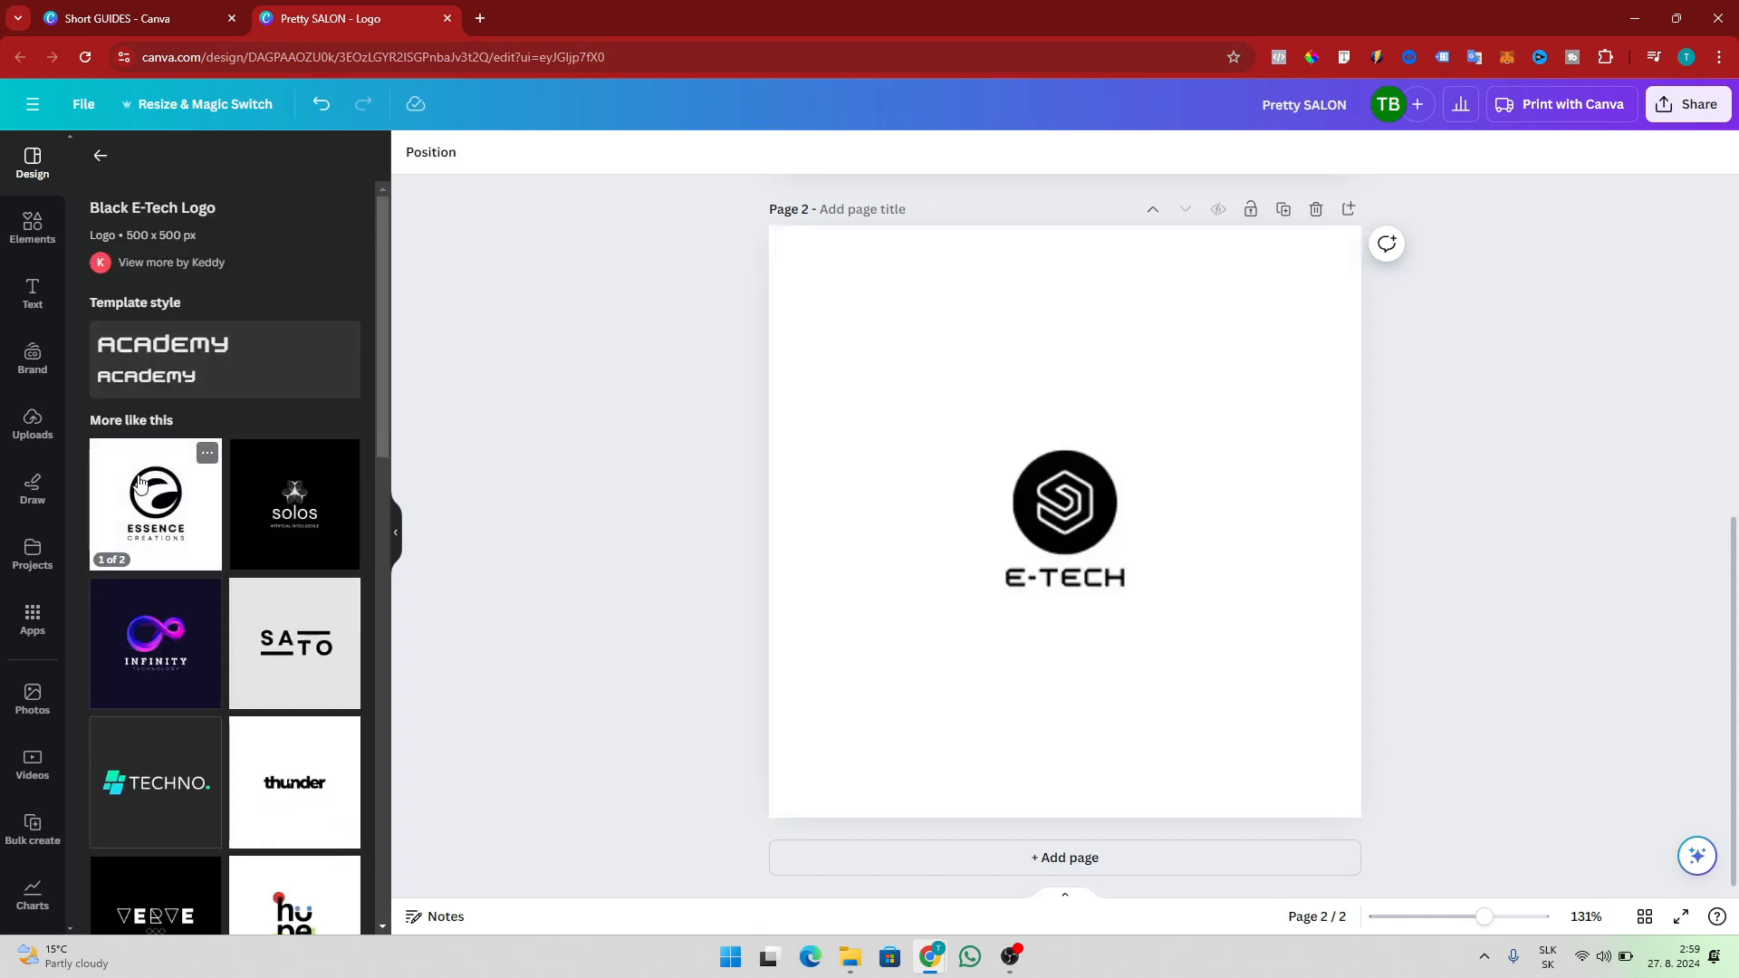
pyautogui.click(100, 159)
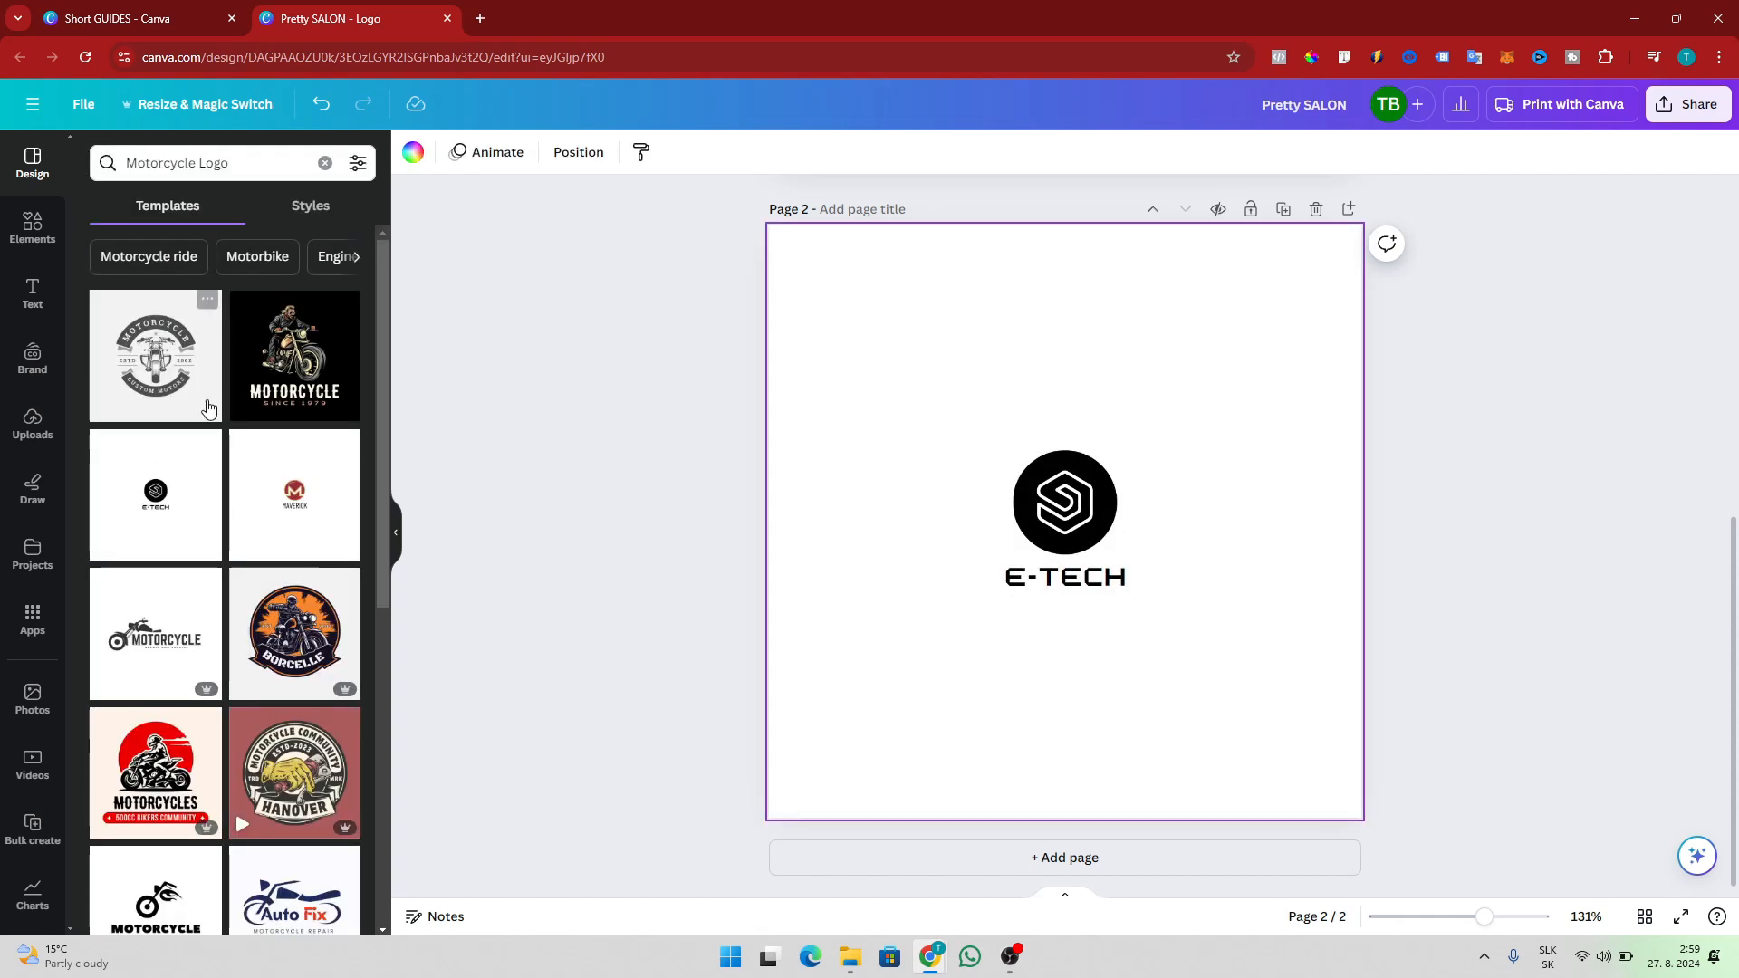
pyautogui.click(164, 372)
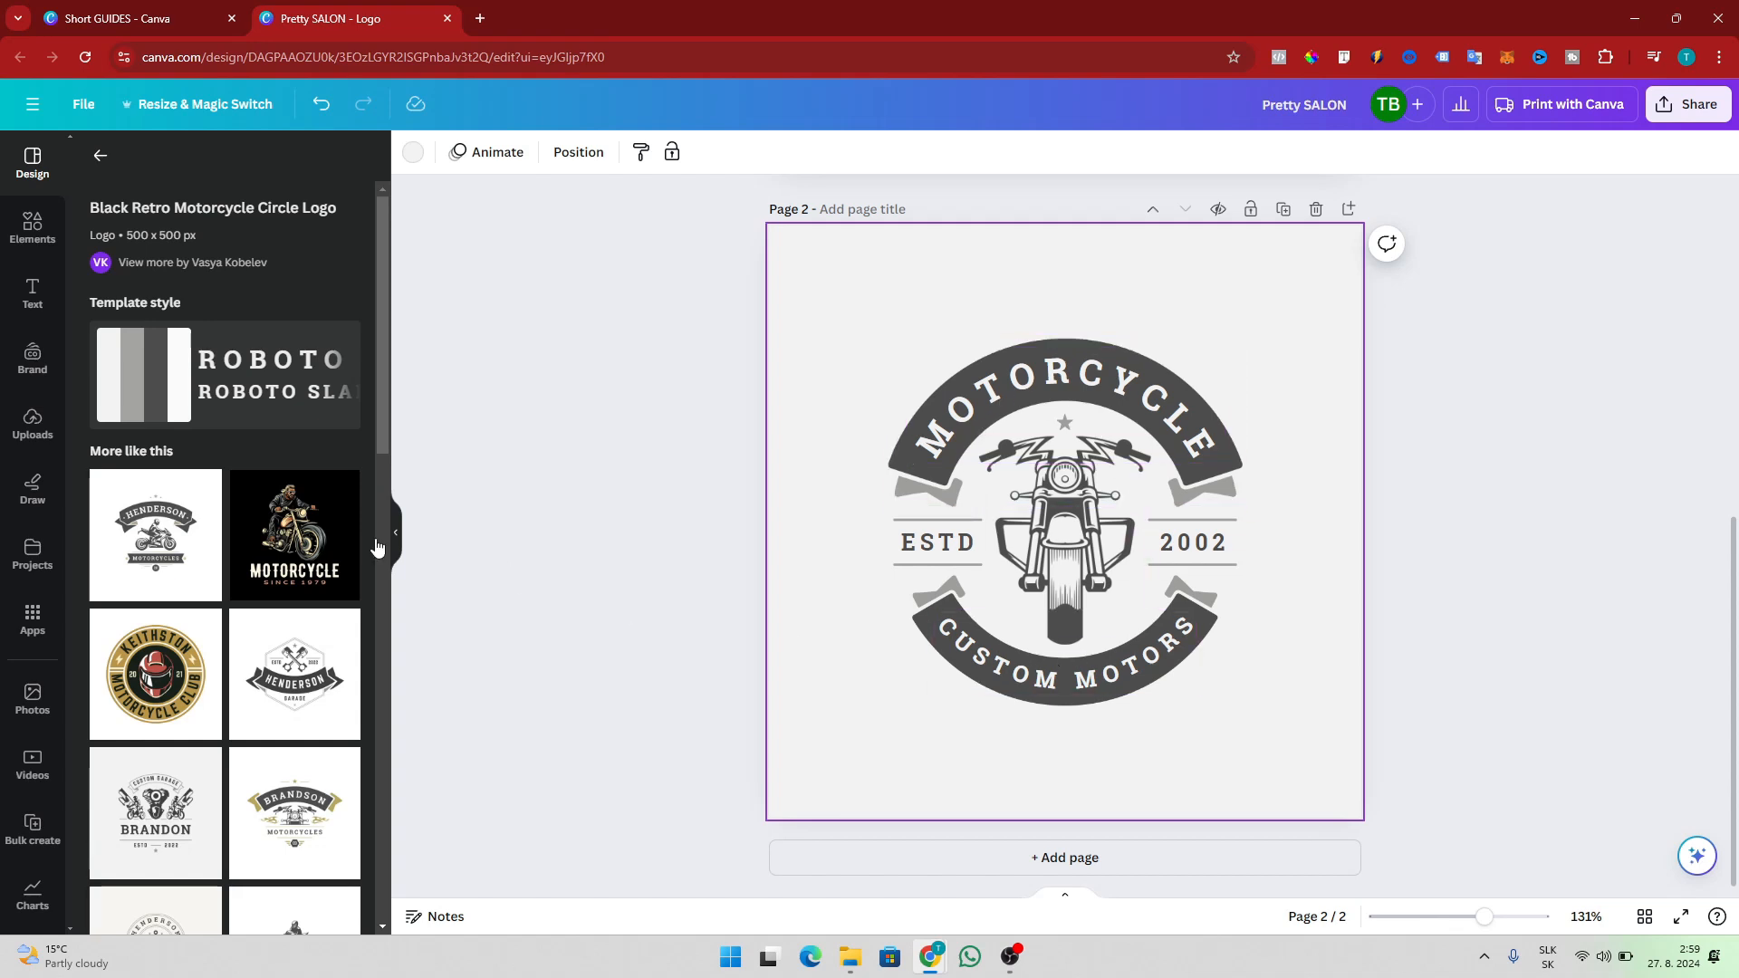
pyautogui.click(313, 523)
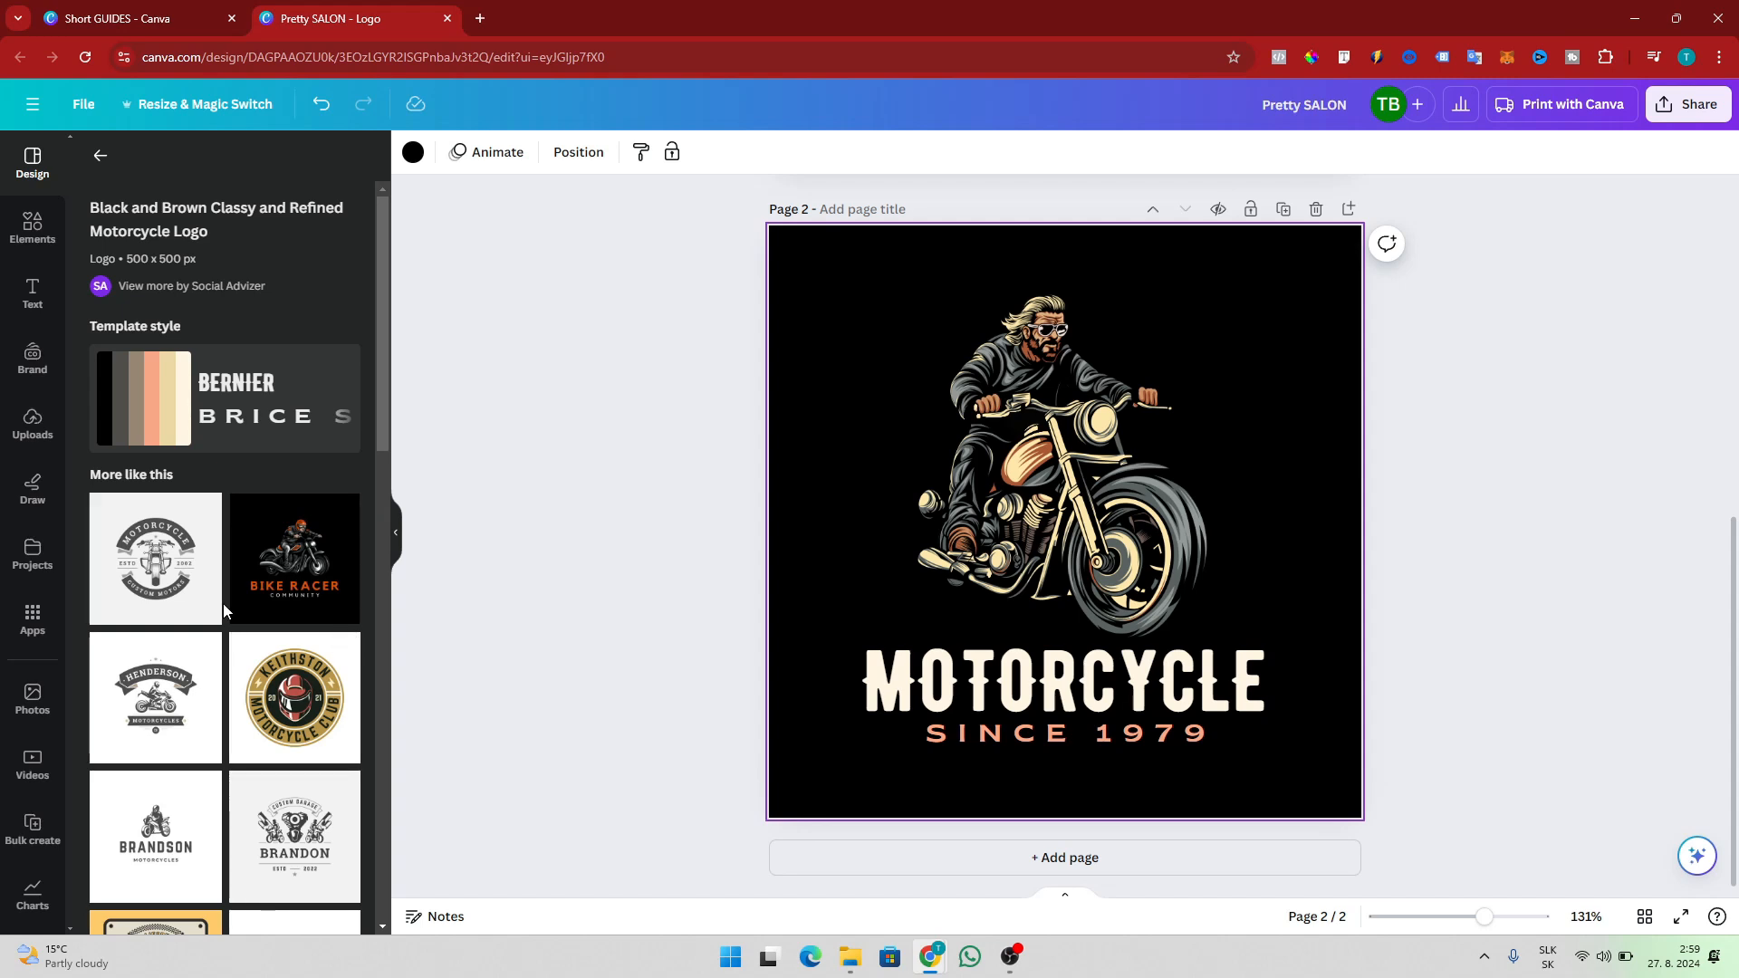
# Step: Browse the similar templates, then apply the light version of the Black and White Illustrated Motorcycle Service Logo to page 2
pyautogui.scroll(-3, 224, 611)
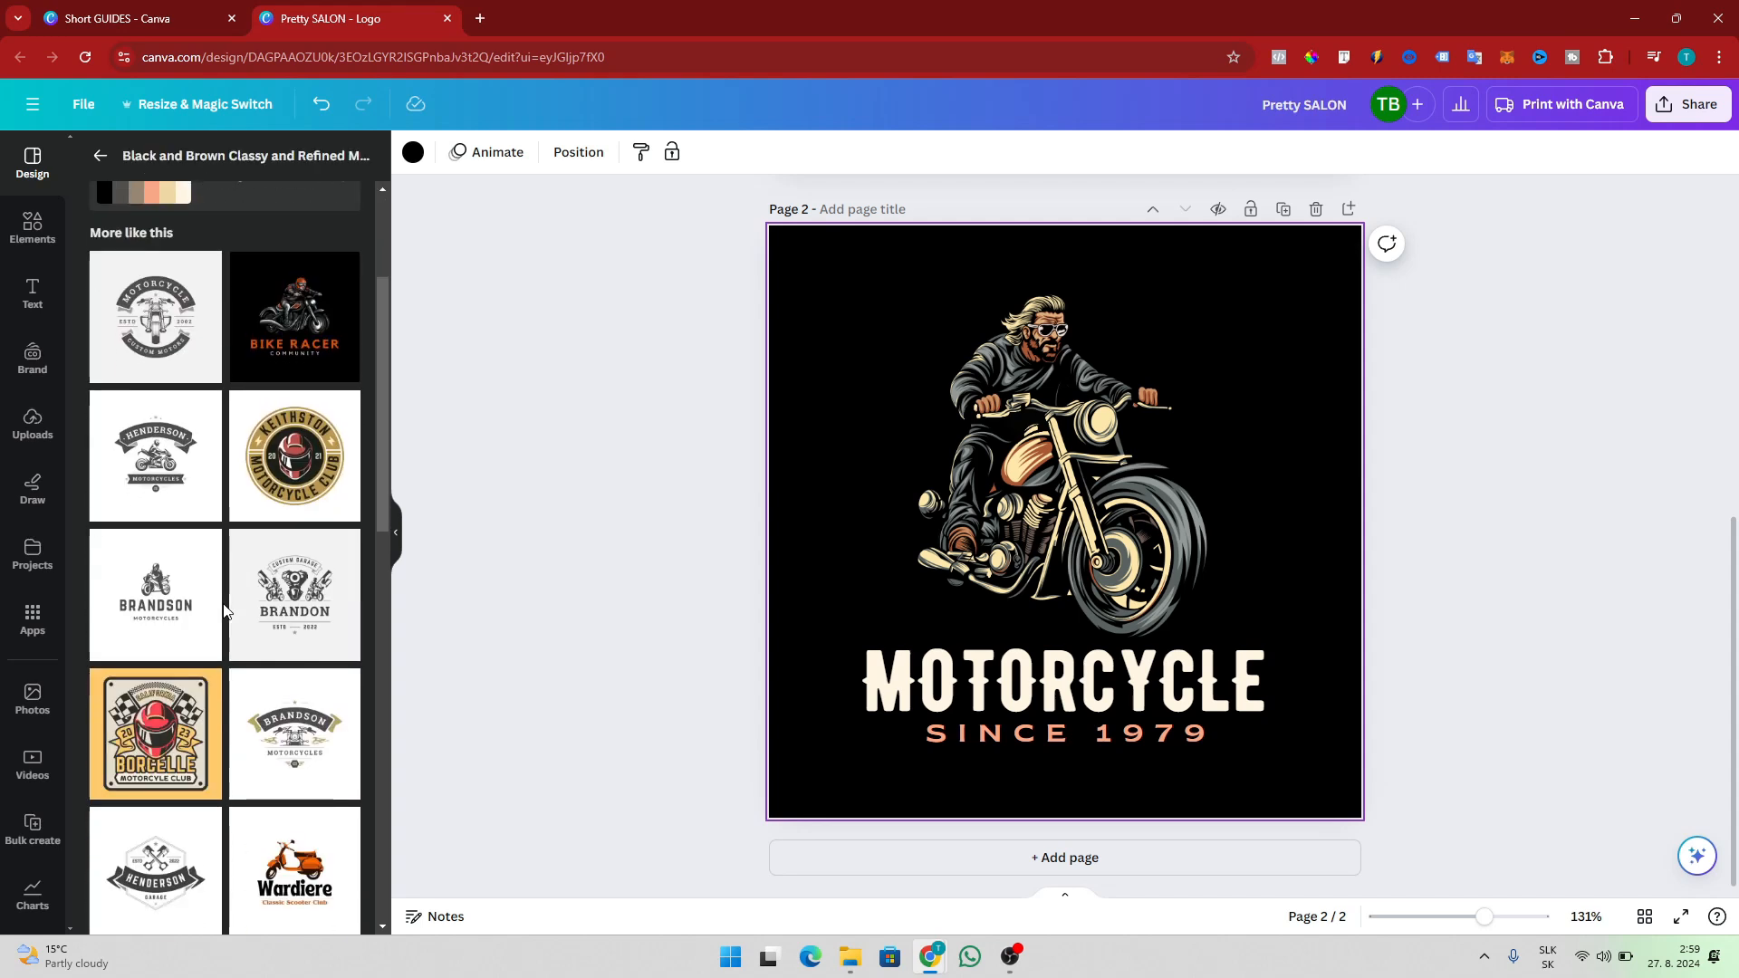
pyautogui.scroll(-4, 246, 576)
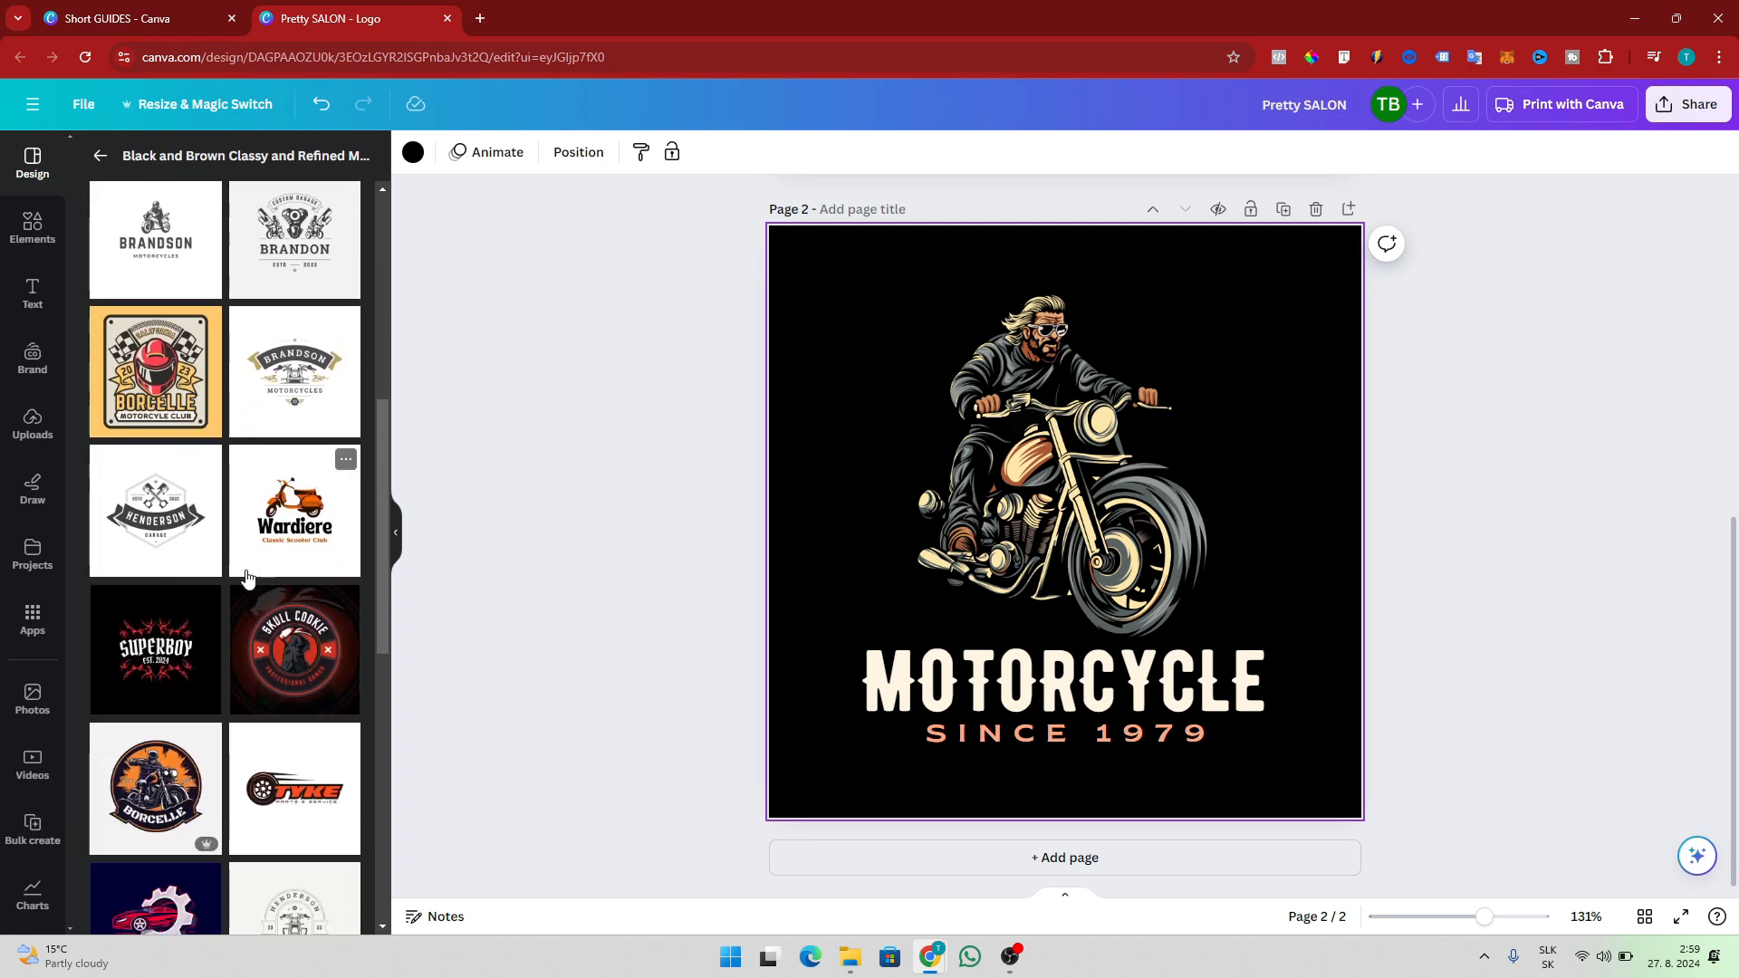
pyautogui.scroll(-4, 246, 577)
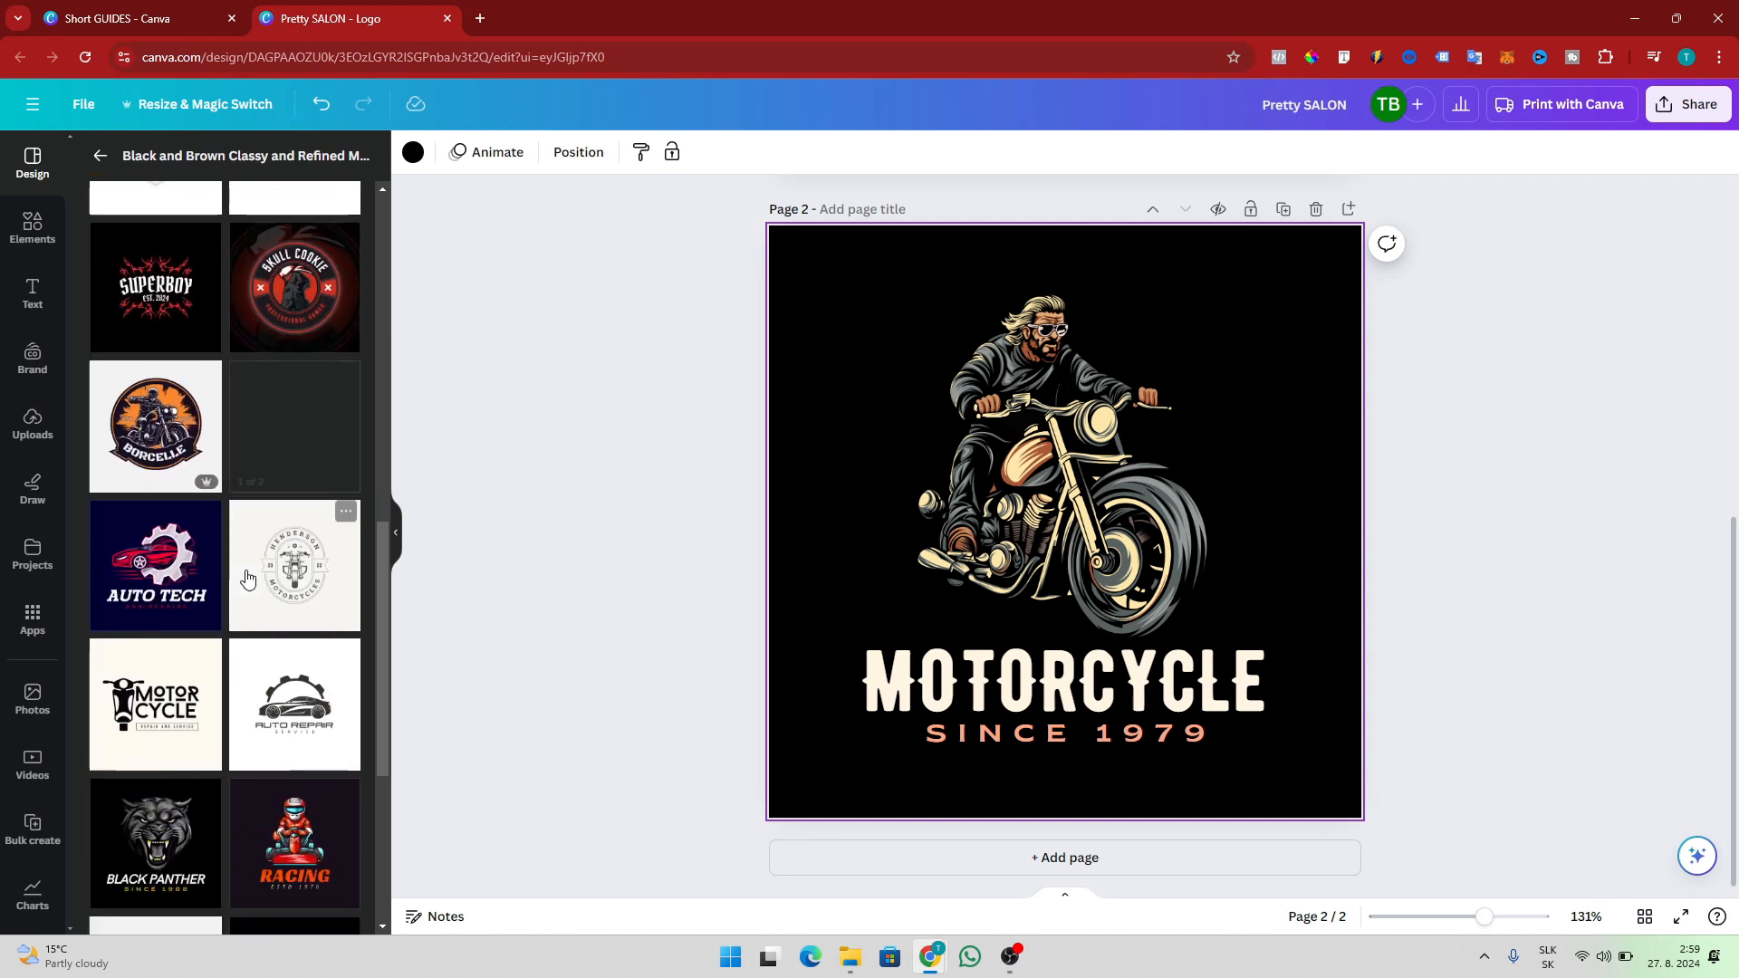
pyautogui.scroll(6, 246, 576)
pyautogui.click(100, 155)
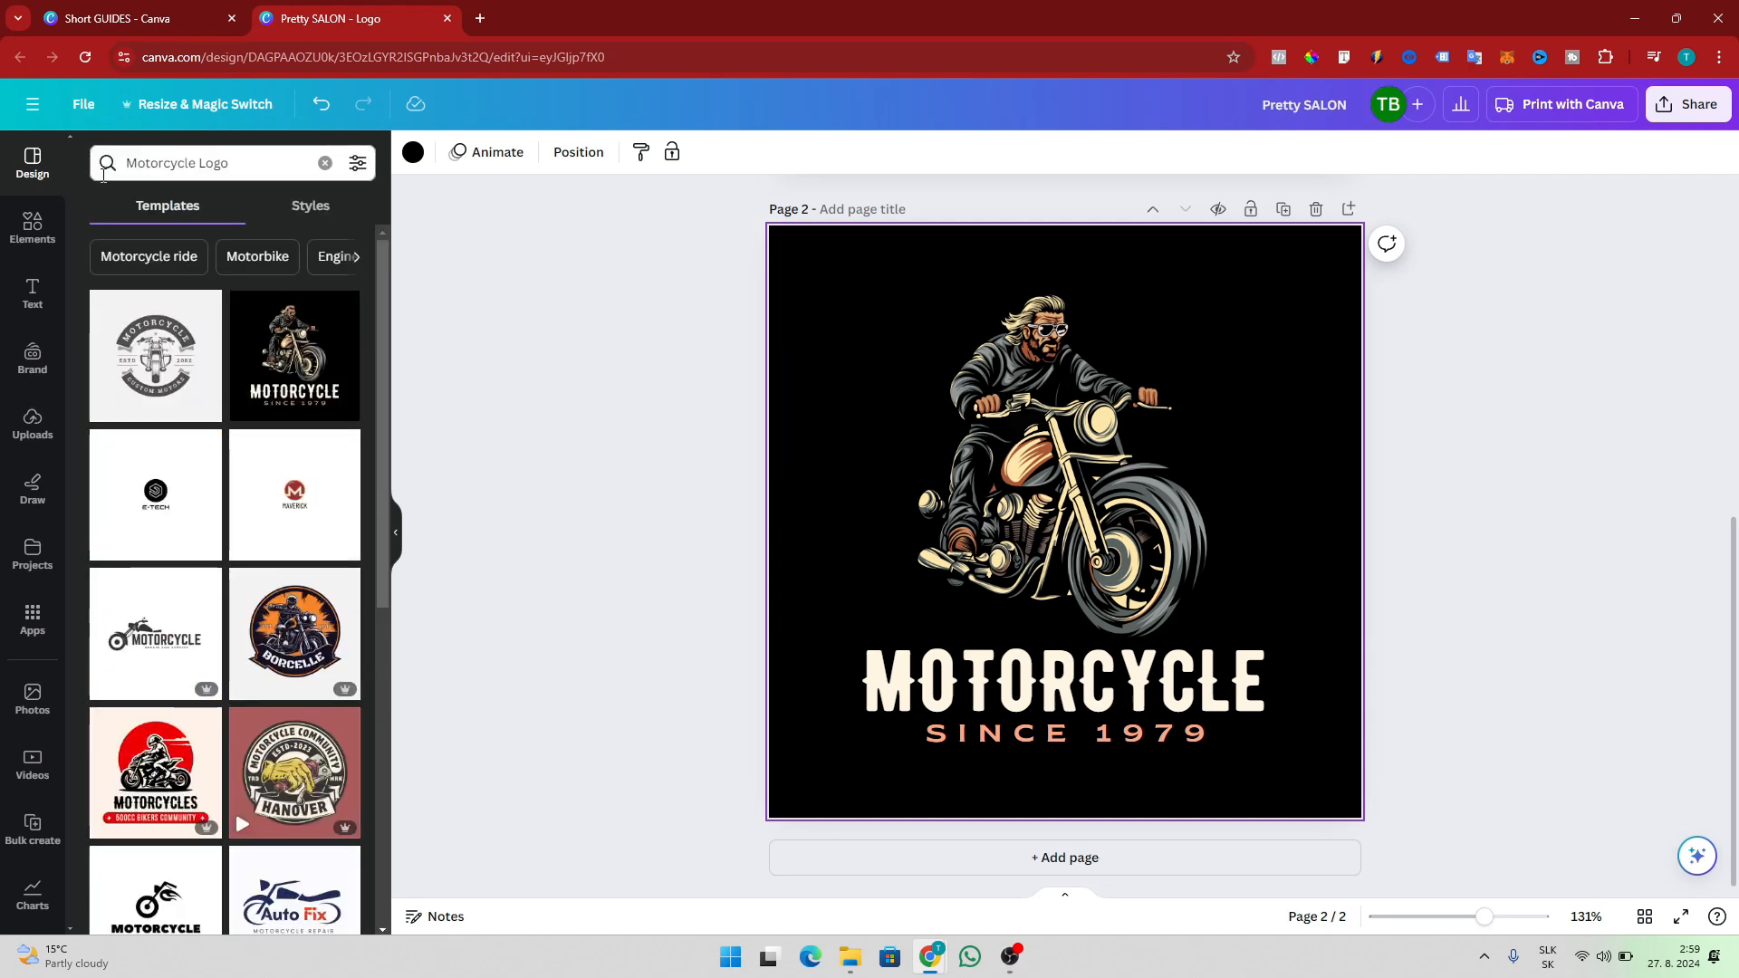
pyautogui.click(160, 641)
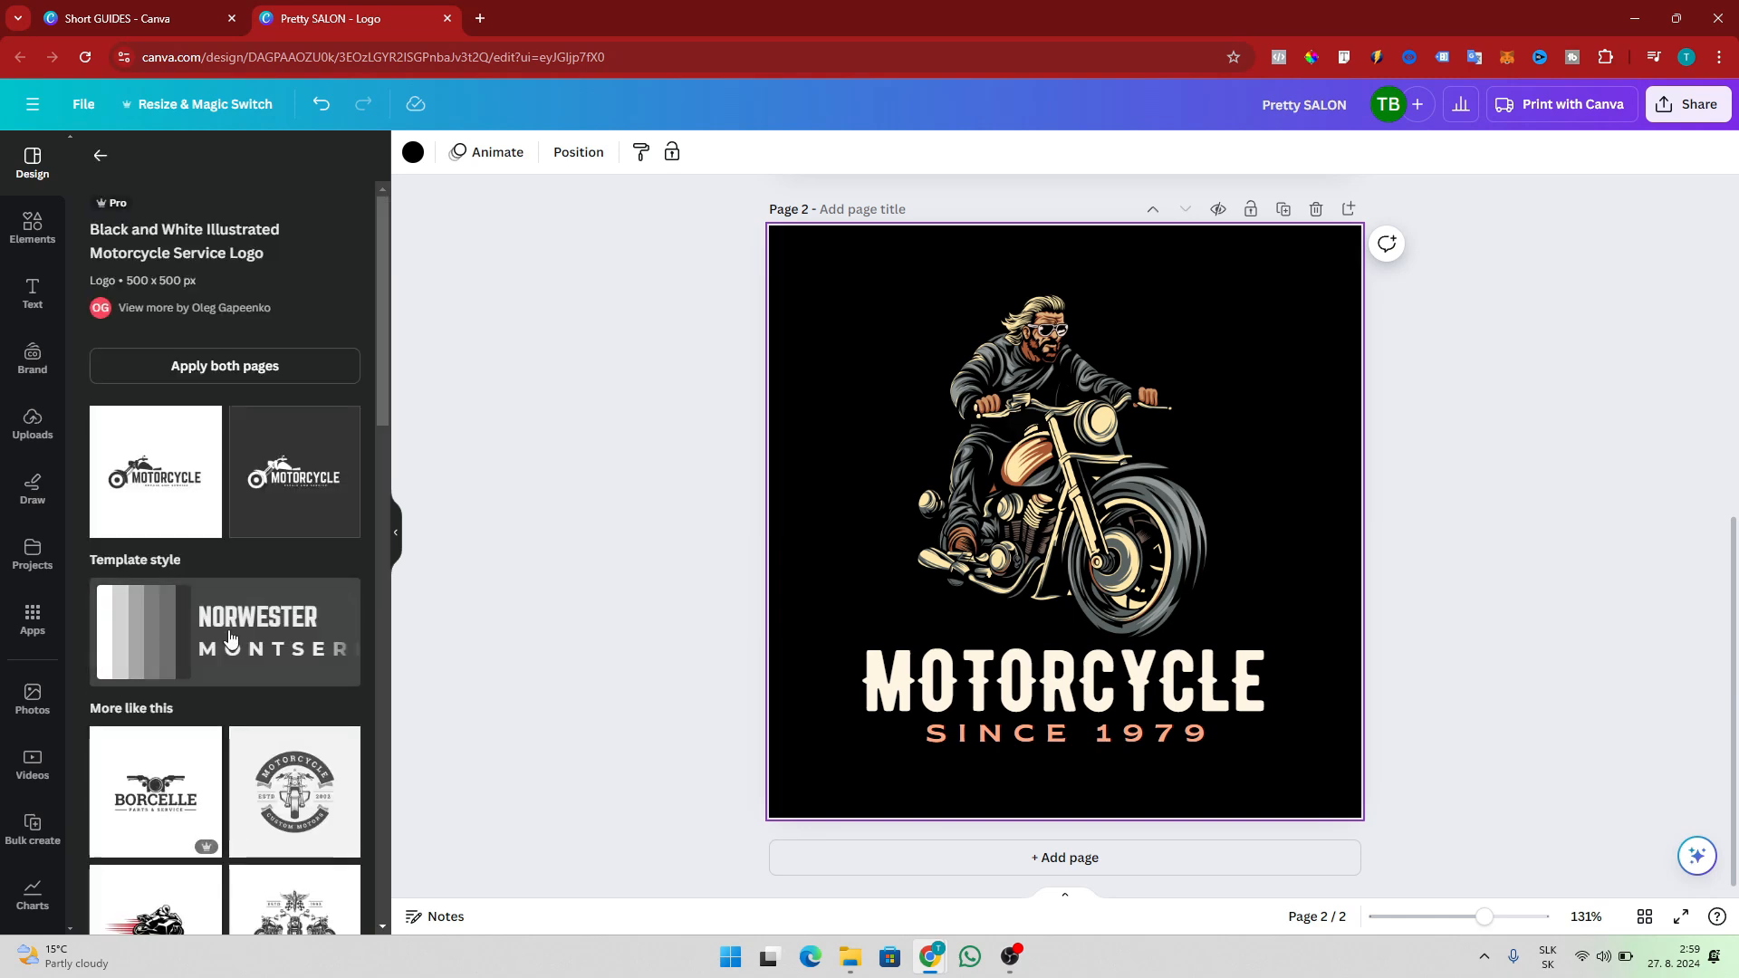
pyautogui.click(191, 475)
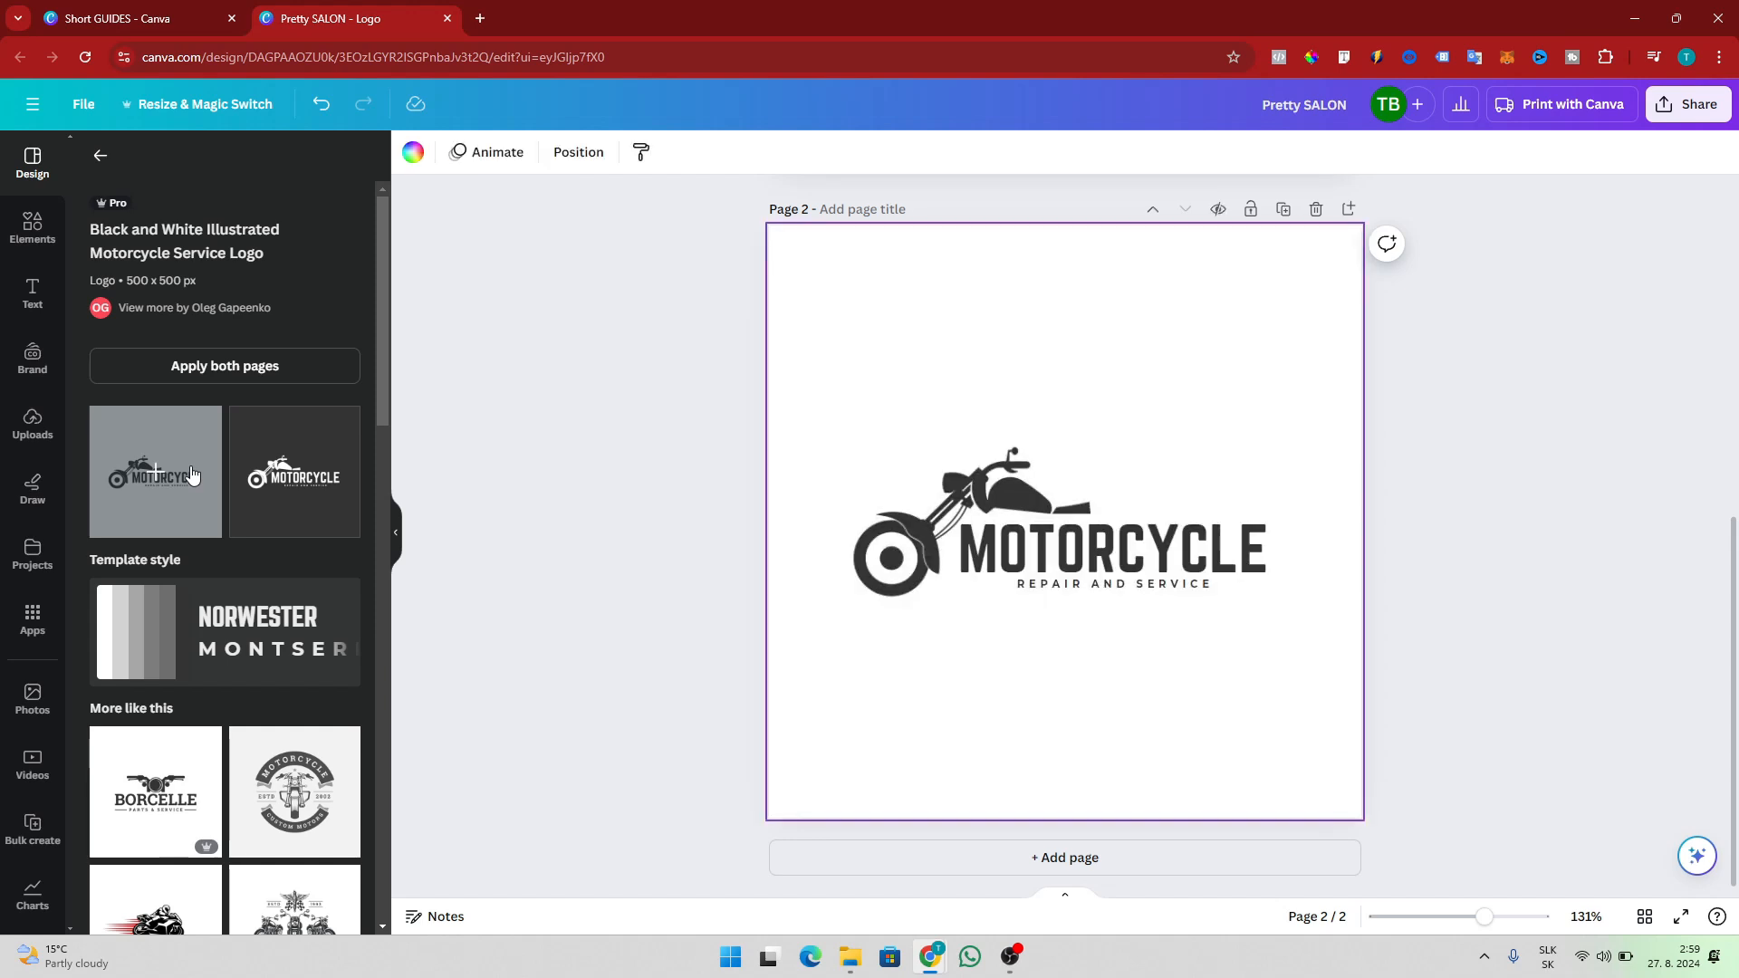
# Step: Replace the "MOTORCYCLE" heading on page 2 with "HARLEY-DAVIDSON" and fit it on one line above the tagline
pyautogui.doubleClick(1147, 557)
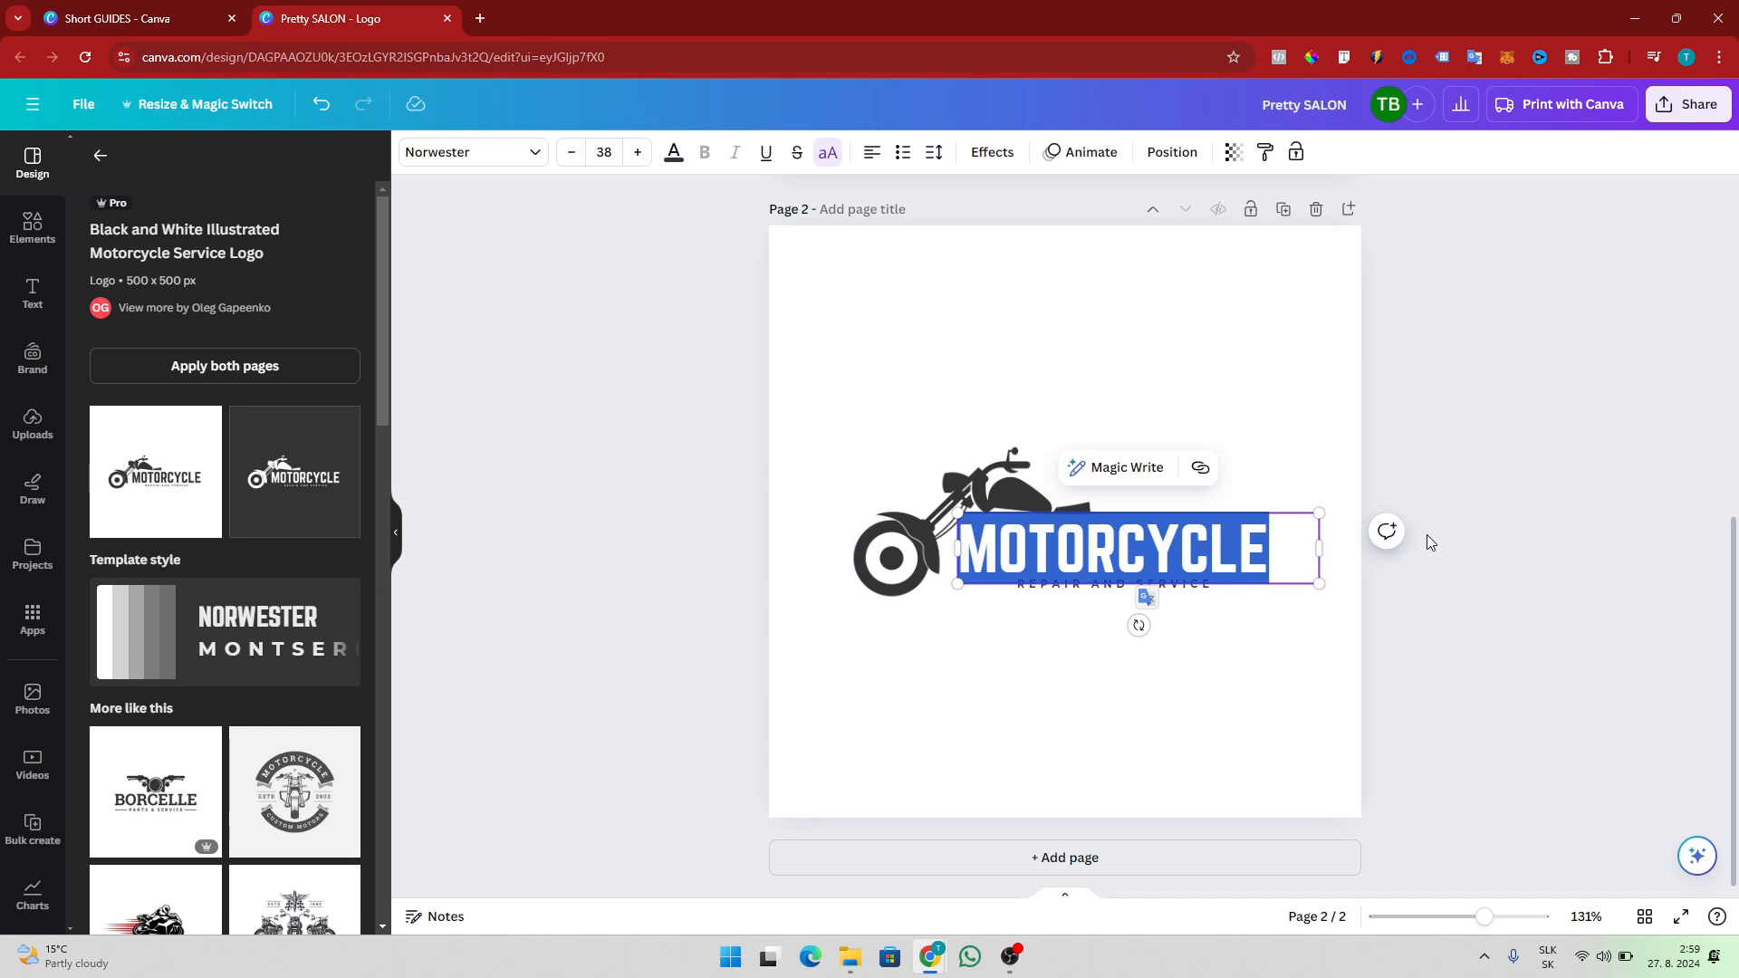
pyautogui.write('HAR')
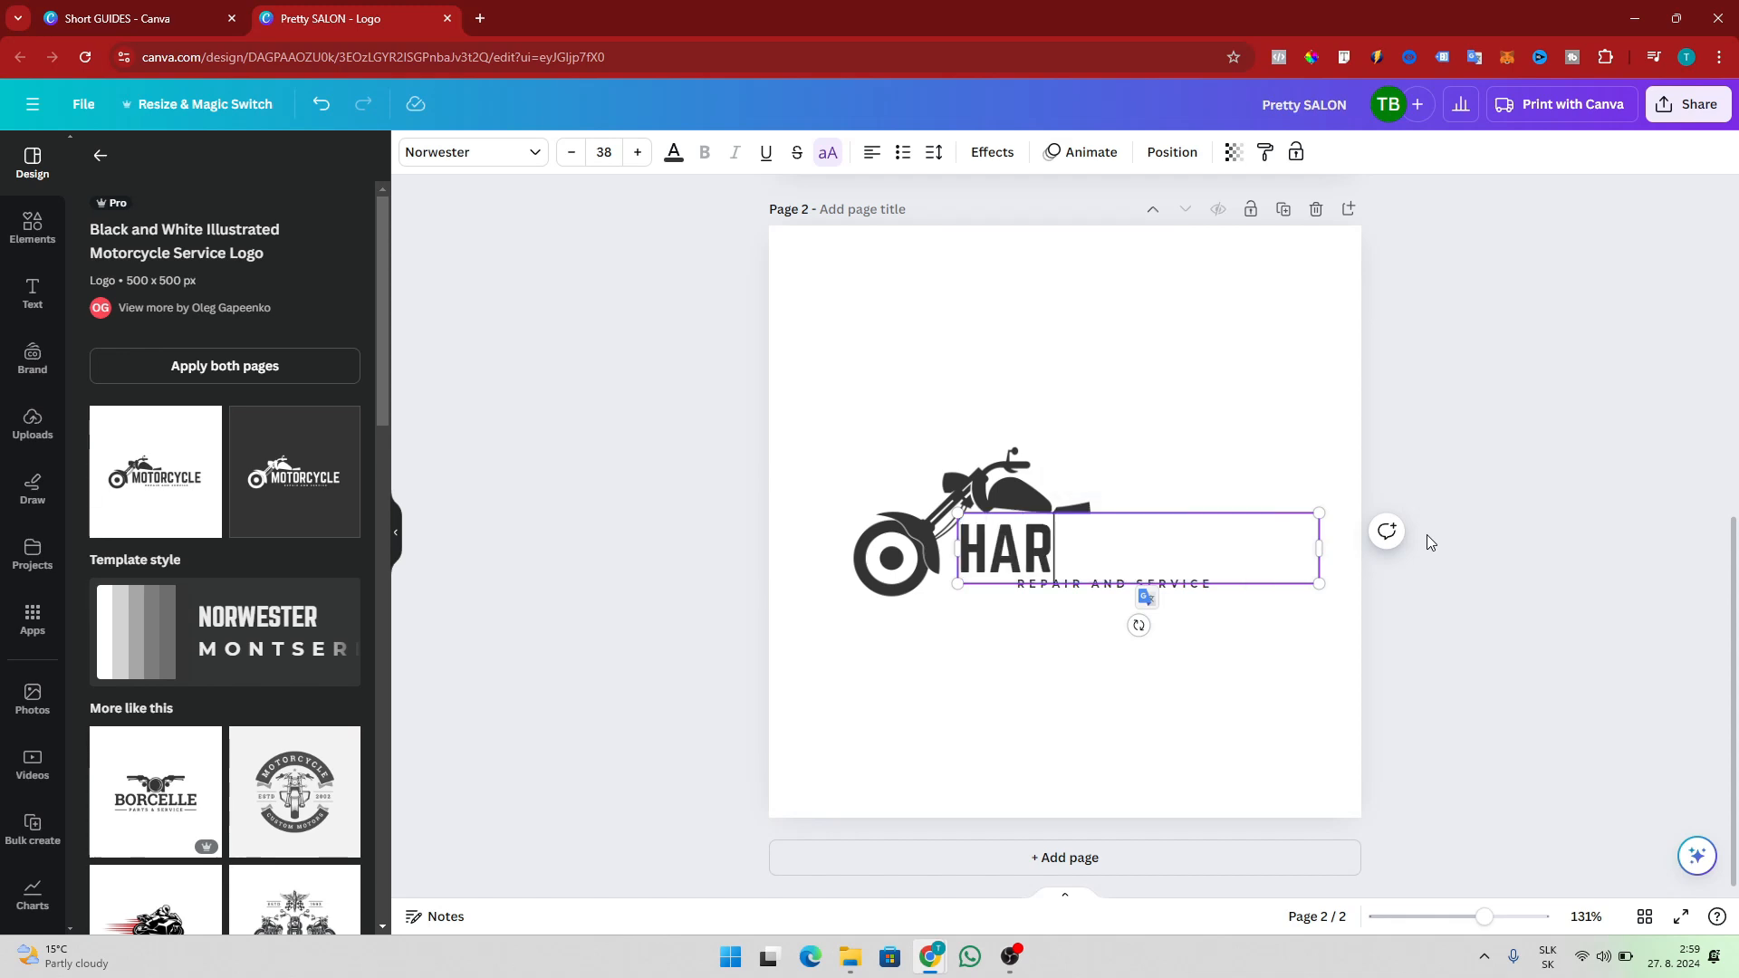
pyautogui.write('LEY-DAV')
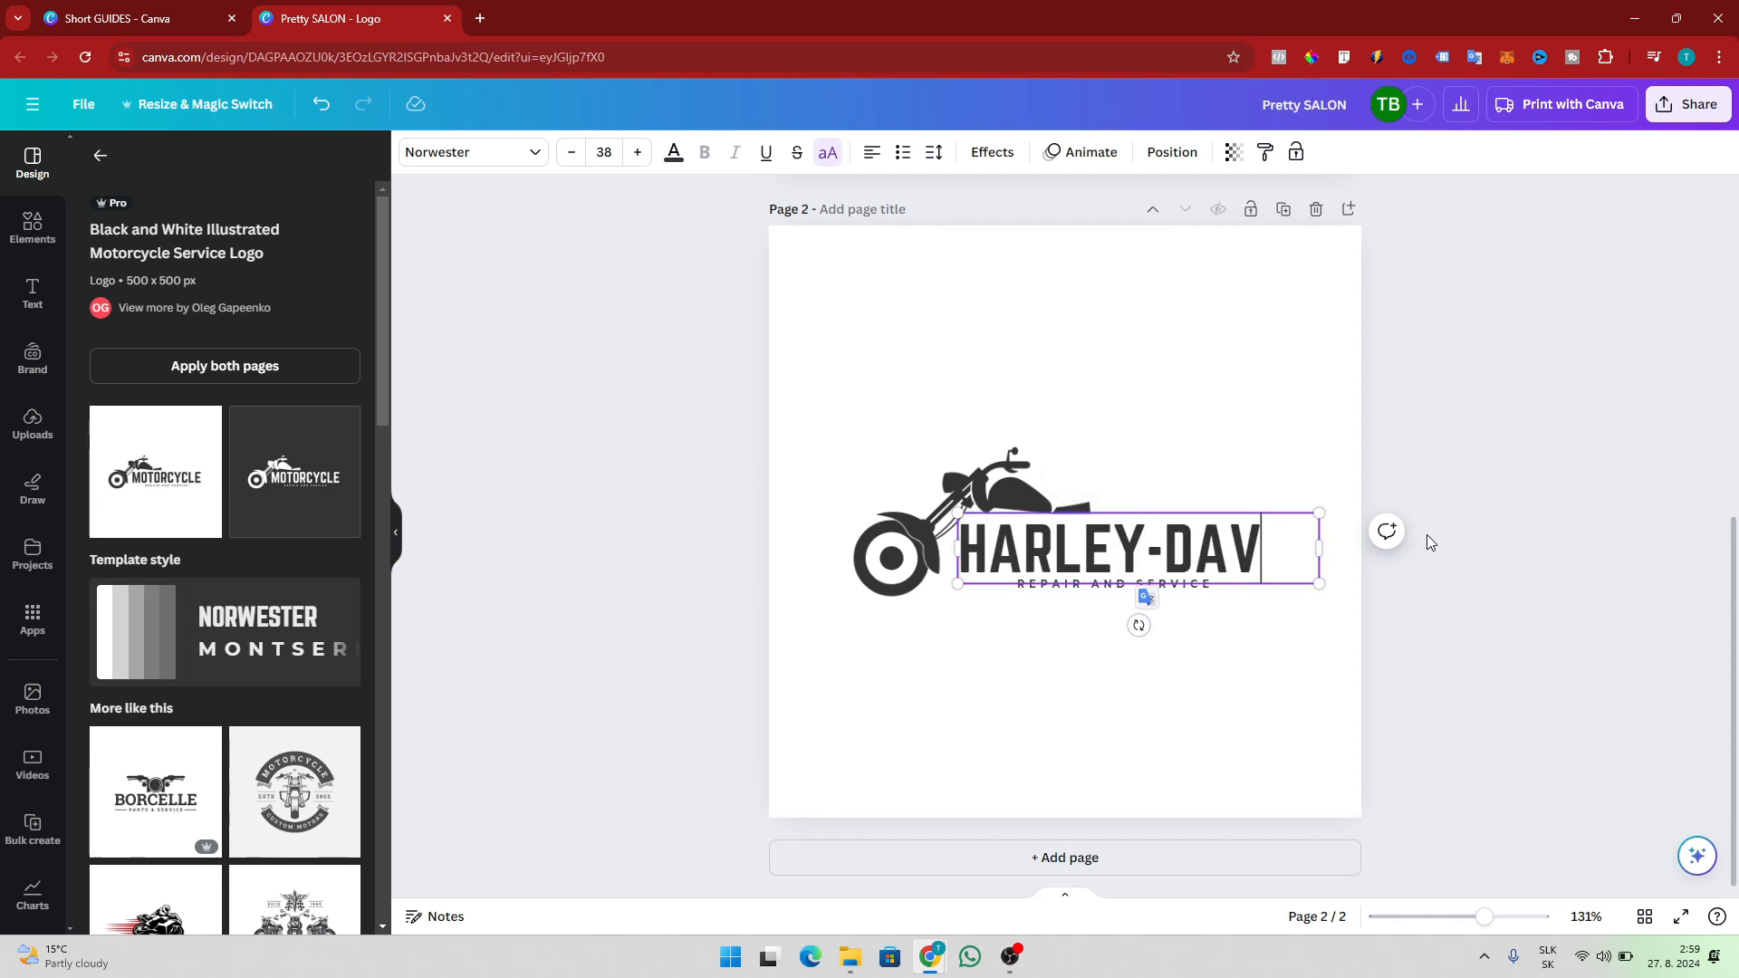
pyautogui.write('IDSON')
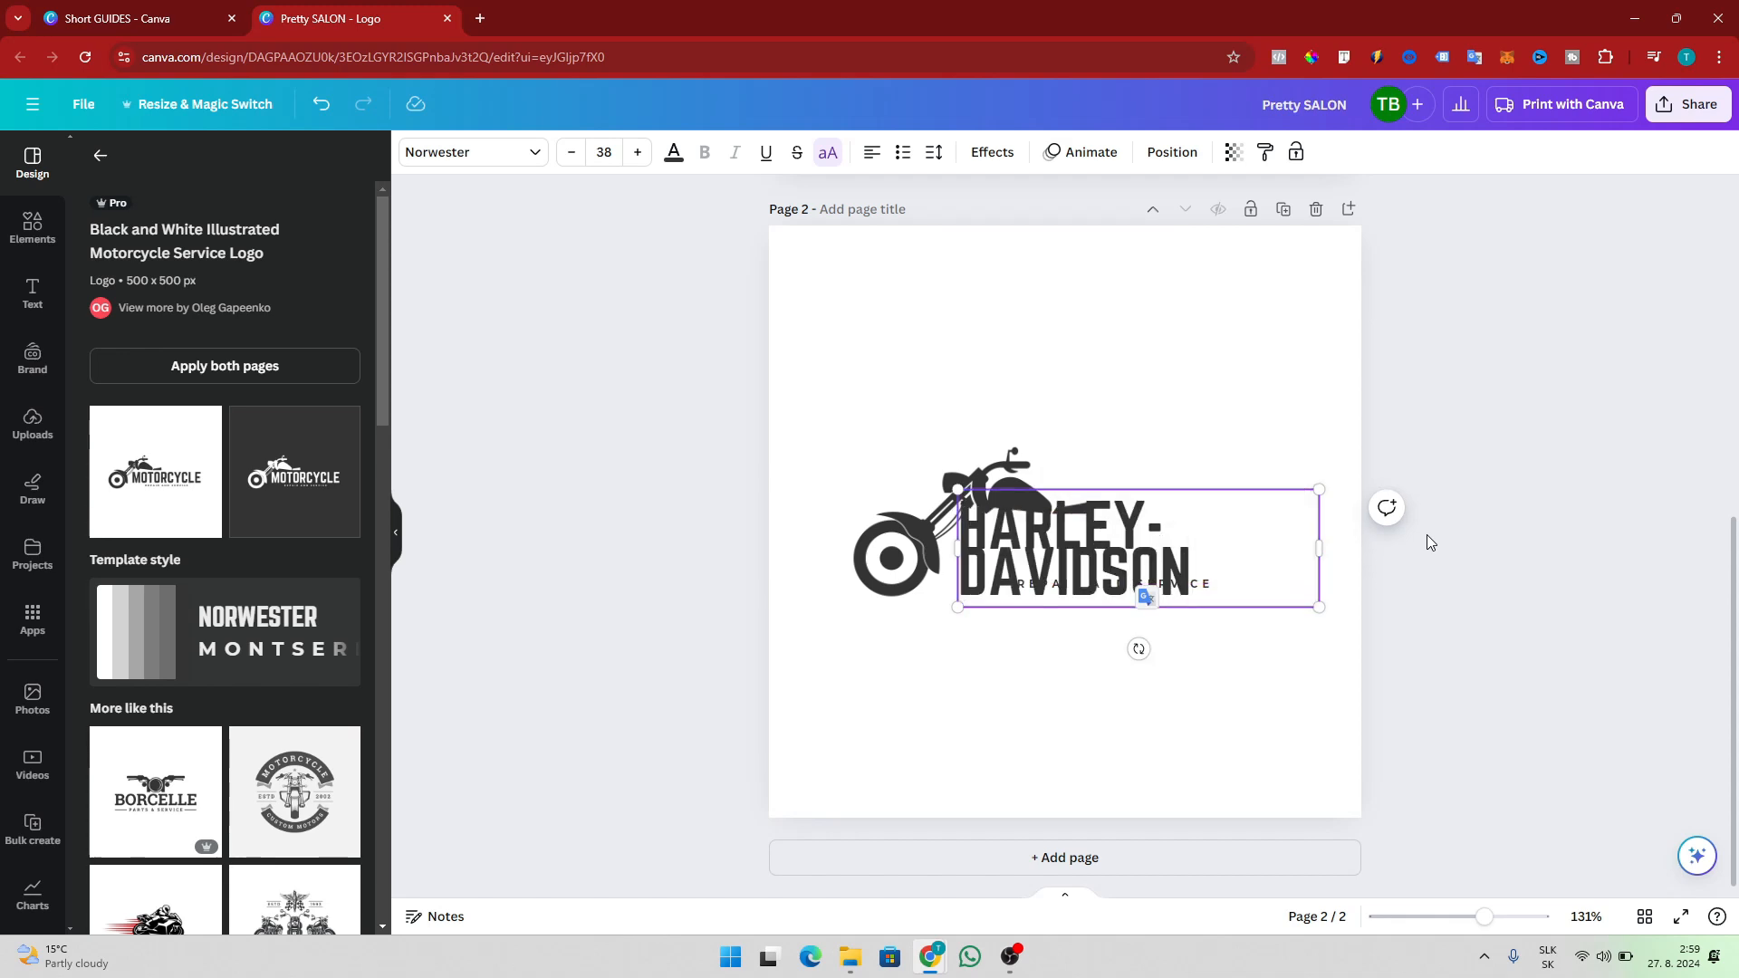
pyautogui.moveTo(1318, 548)
pyautogui.mouseDown()
pyautogui.moveTo(1403, 547)
pyautogui.moveTo(1410, 568)
pyautogui.moveTo(1321, 571)
pyautogui.mouseUp()
pyautogui.click(1362, 587)
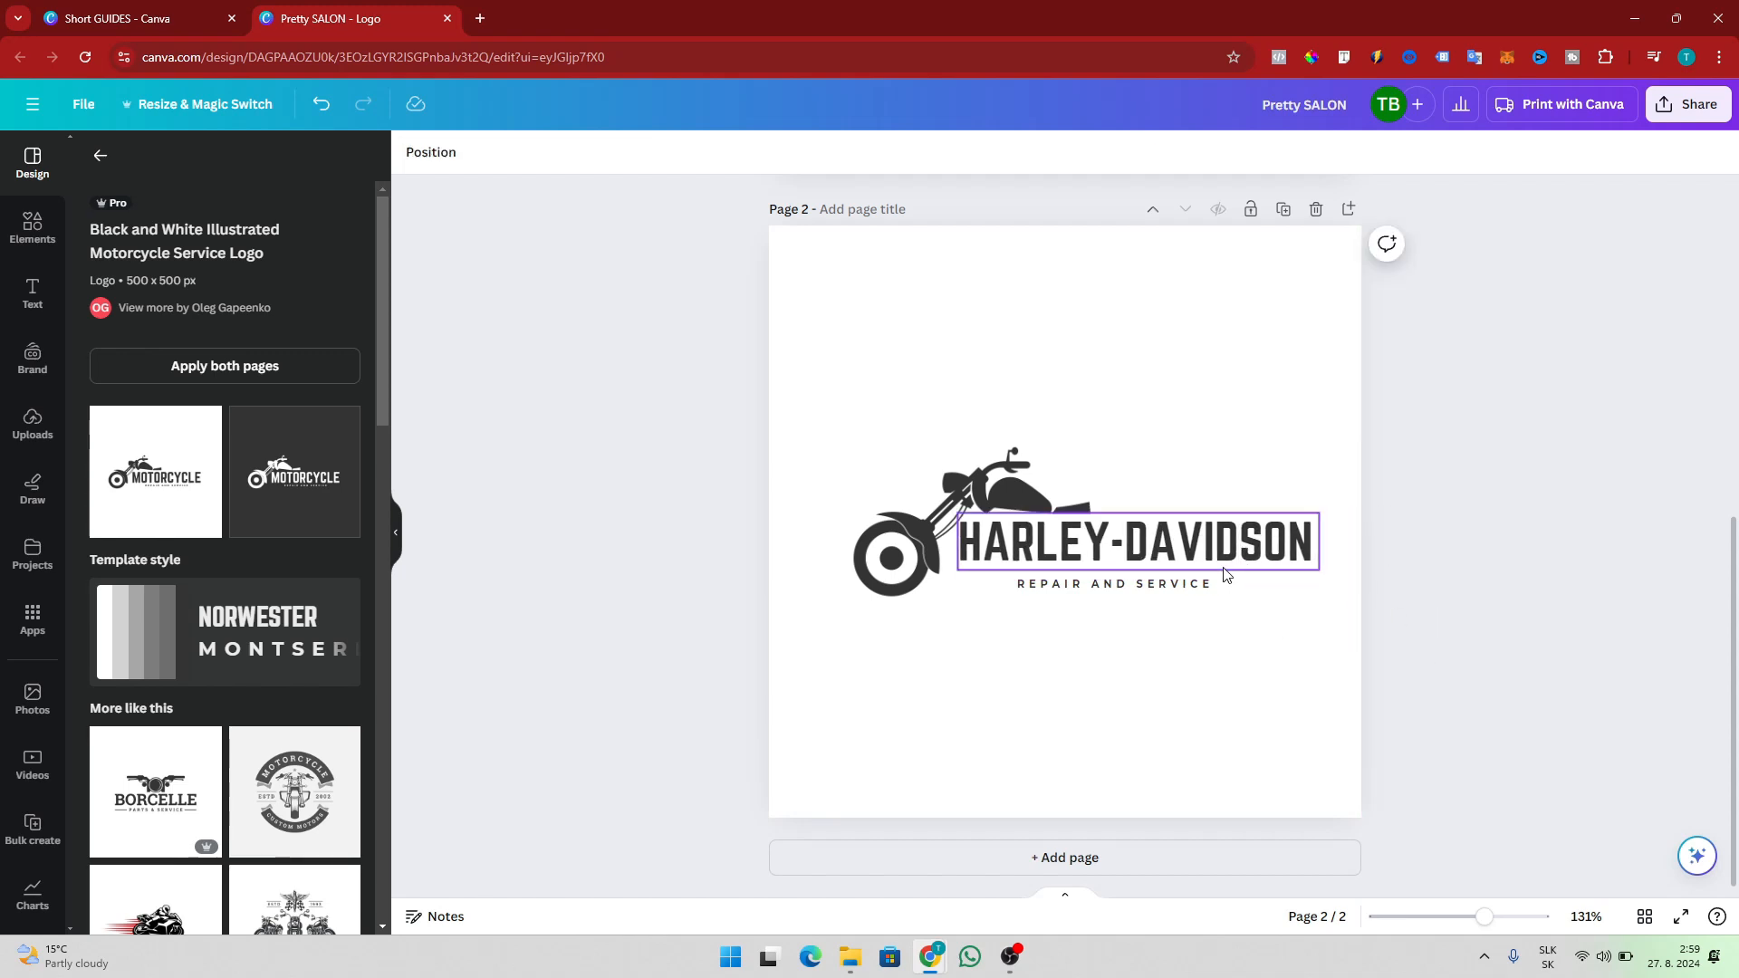
pyautogui.click(1214, 538)
pyautogui.click(1238, 621)
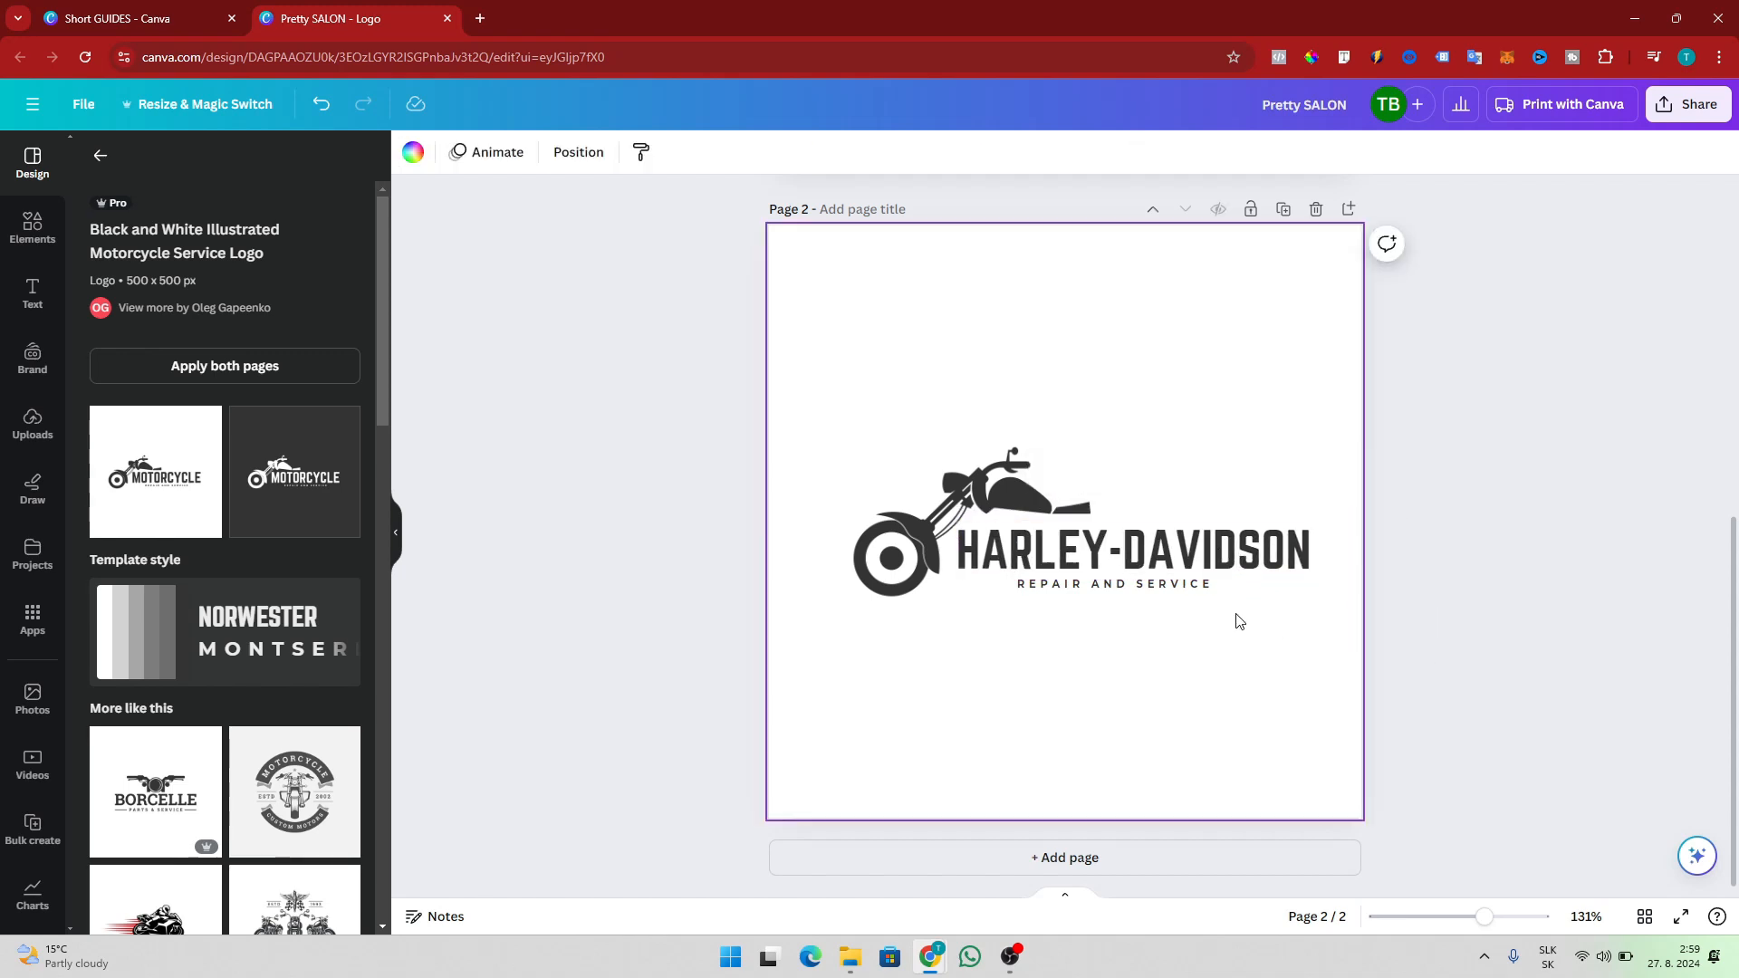
# Step: Change the motorcycle logo's tagline to "YOUR MOTORCYCLE SERVICE", moving it slightly lower and widening its text box to fit one line
pyautogui.click(1153, 587)
pyautogui.click(1153, 587)
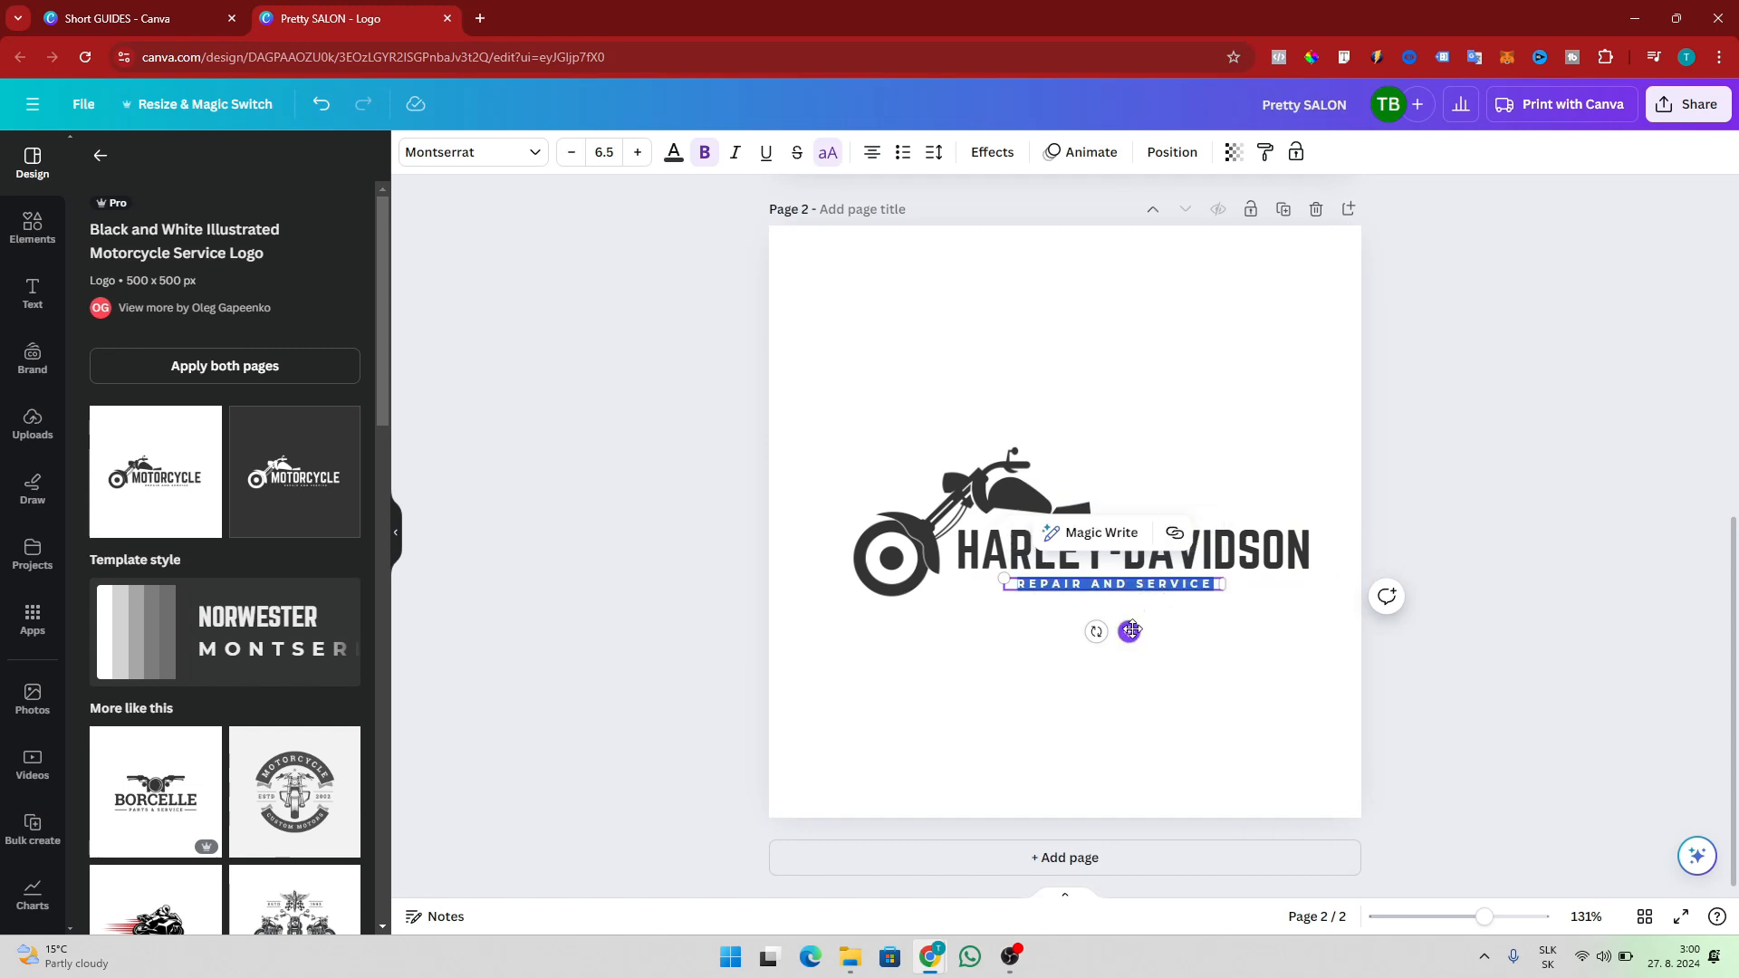
pyautogui.moveTo(1130, 631); pyautogui.dragTo(991, 607)
pyautogui.click(1108, 590)
pyautogui.write('YOUR MOTOR')
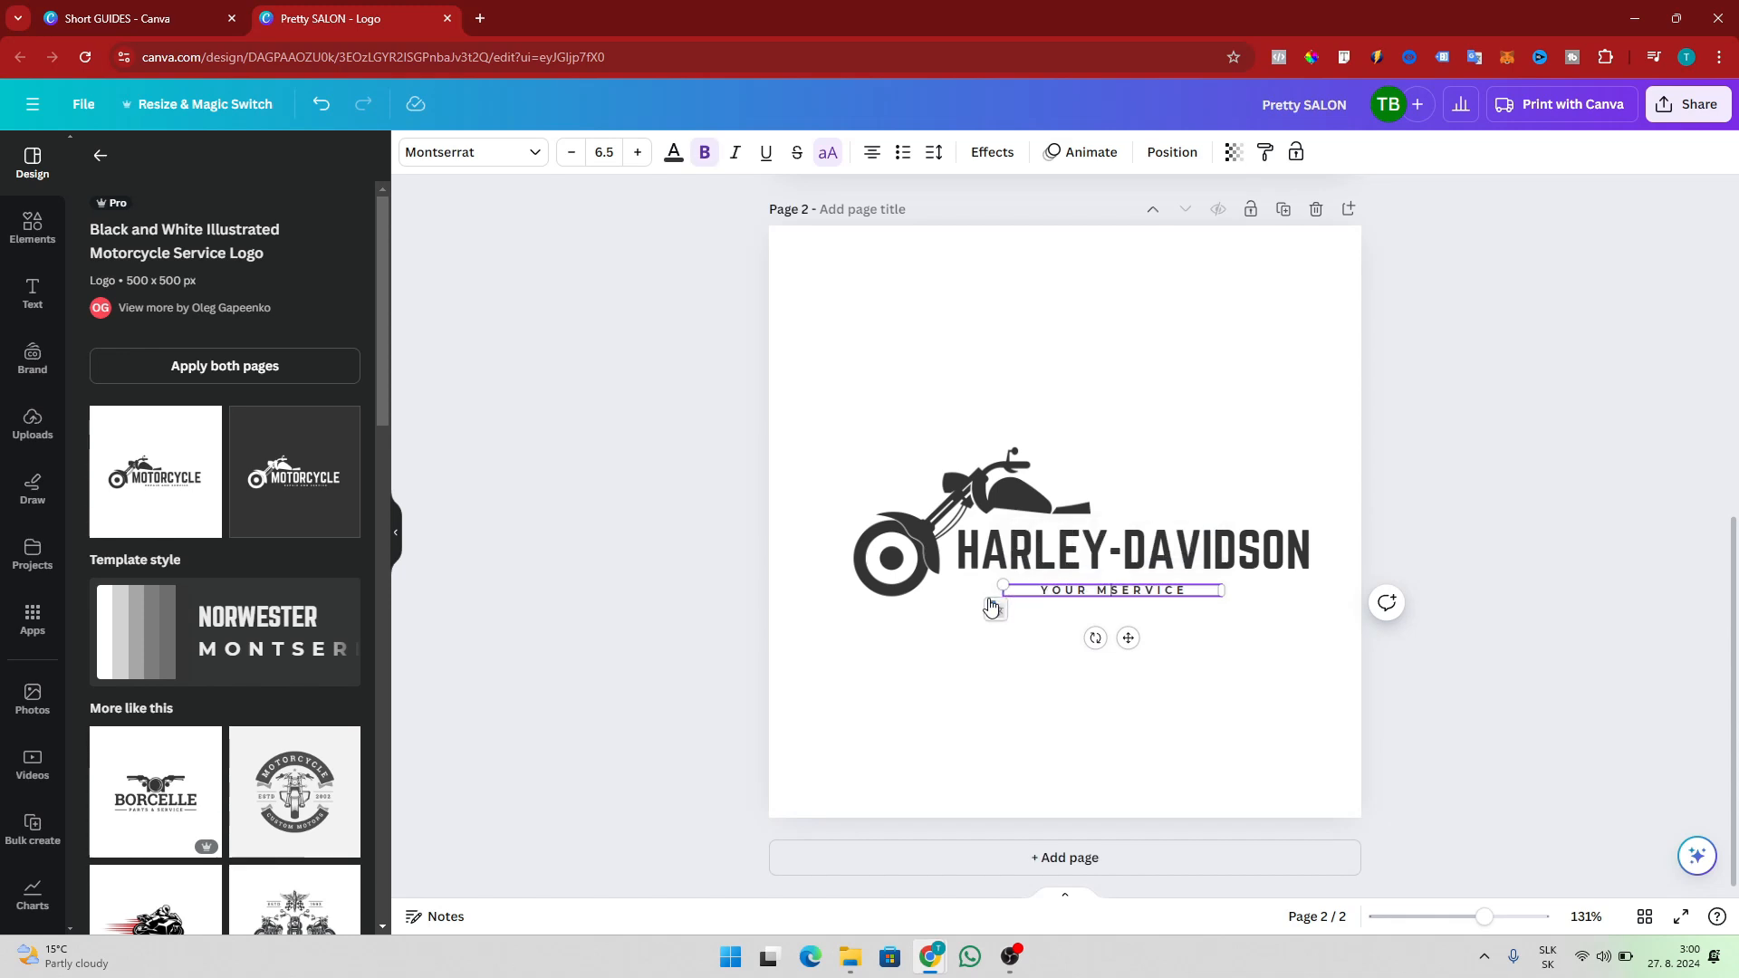
pyautogui.write('CYCLE')
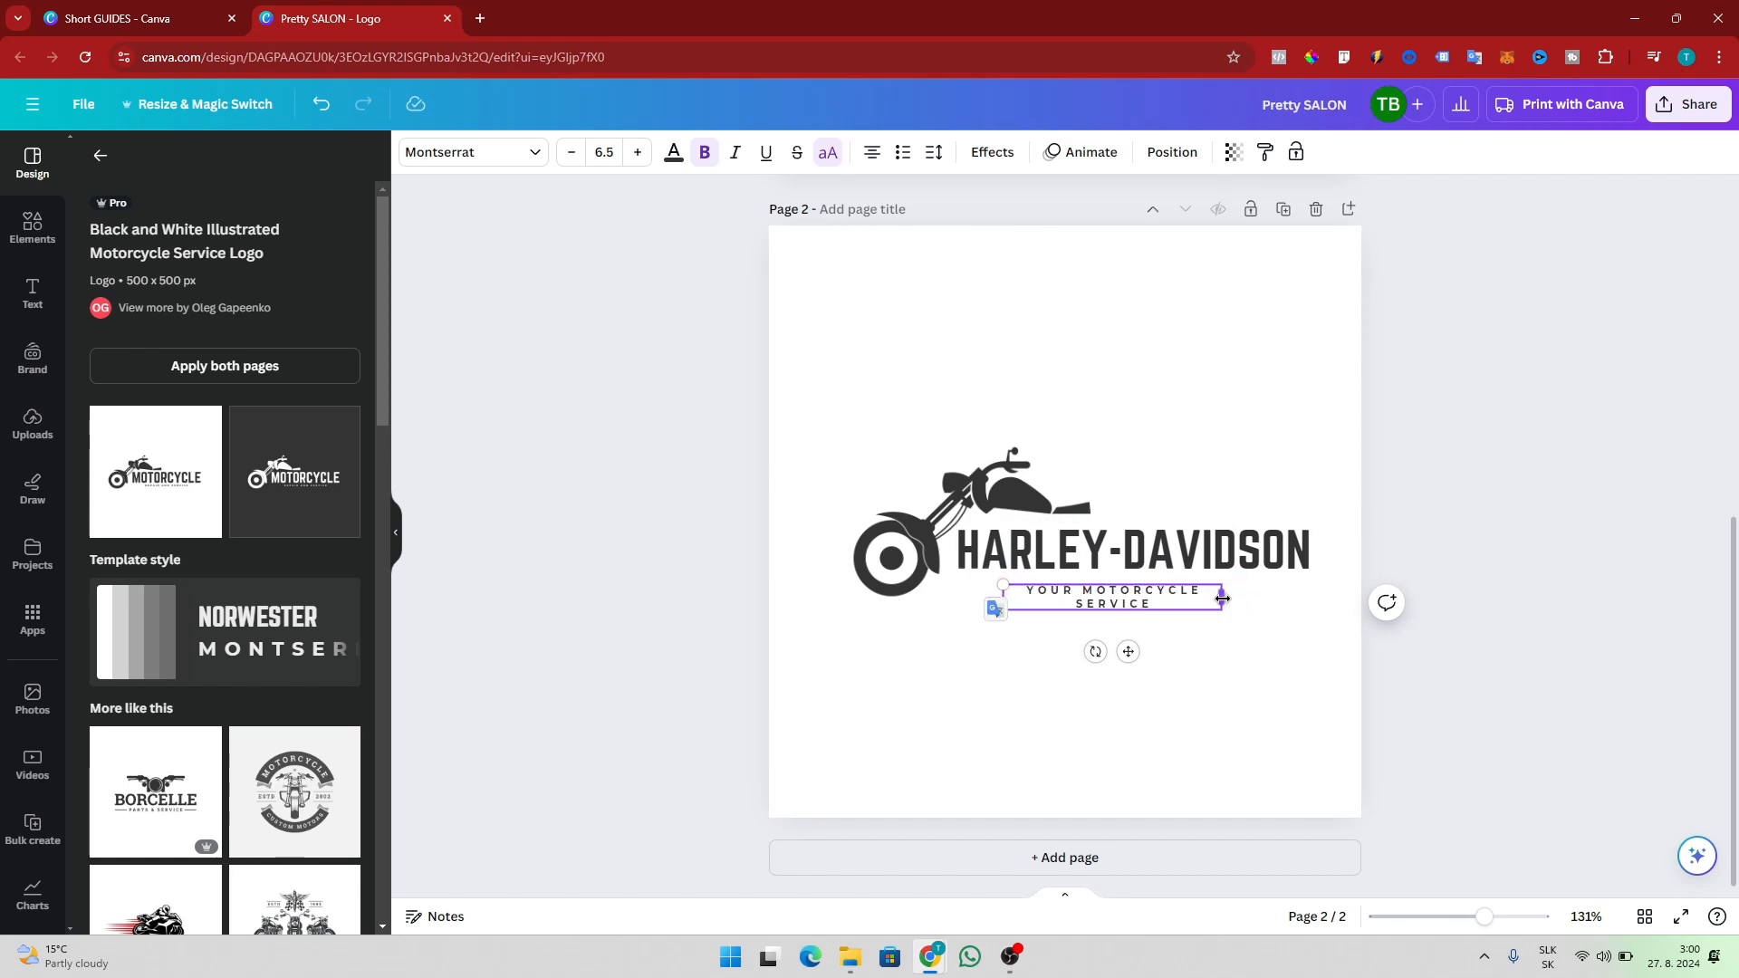
pyautogui.moveTo(1222, 598); pyautogui.dragTo(1285, 597)
pyautogui.click(1533, 582)
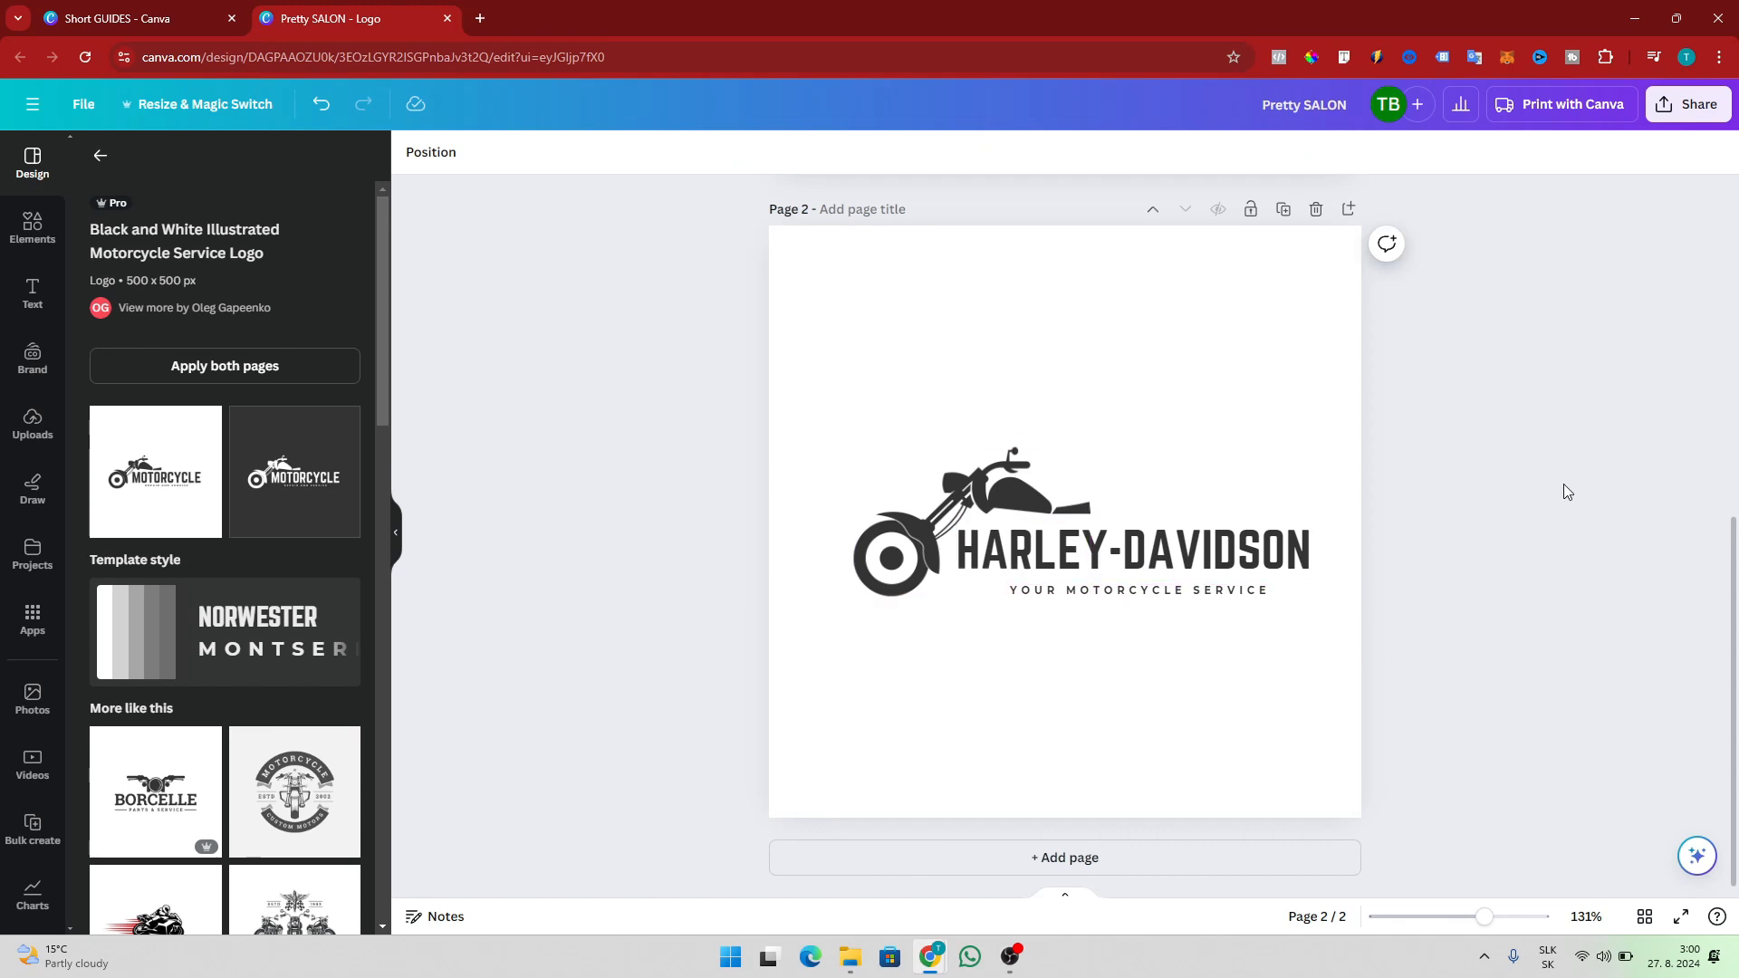
# Step: Search the logo templates for "Automotive Logos"
pyautogui.scroll(5, 1125, 632)
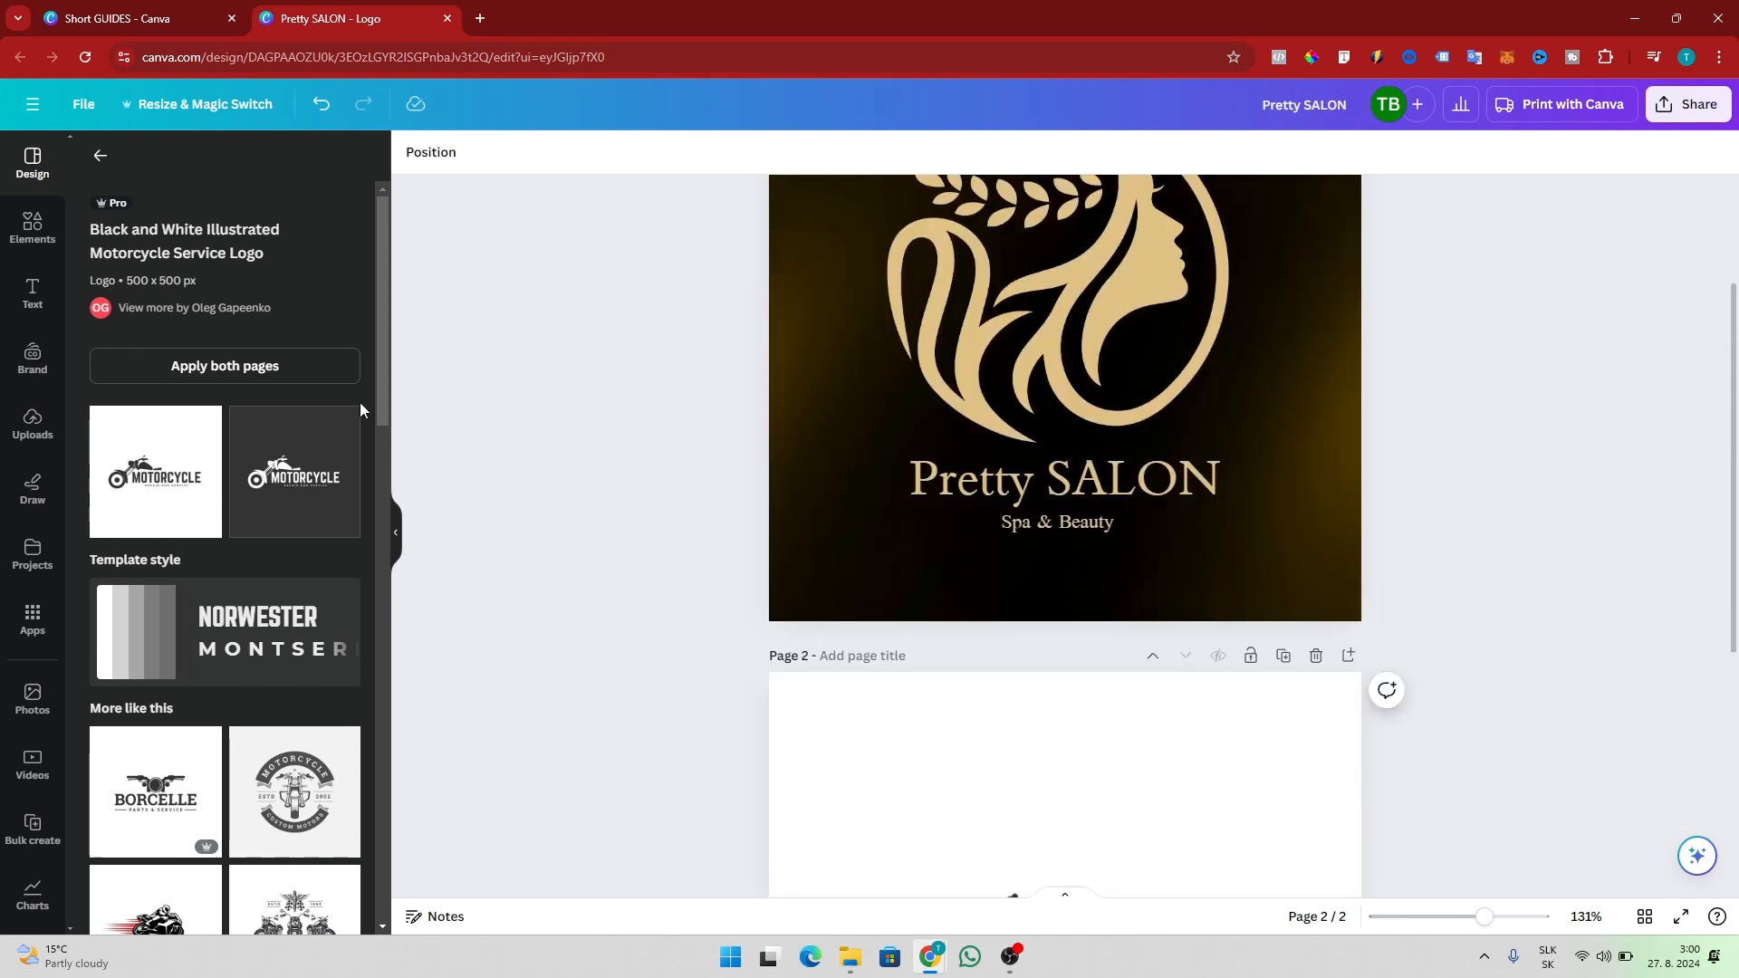
pyautogui.click(100, 154)
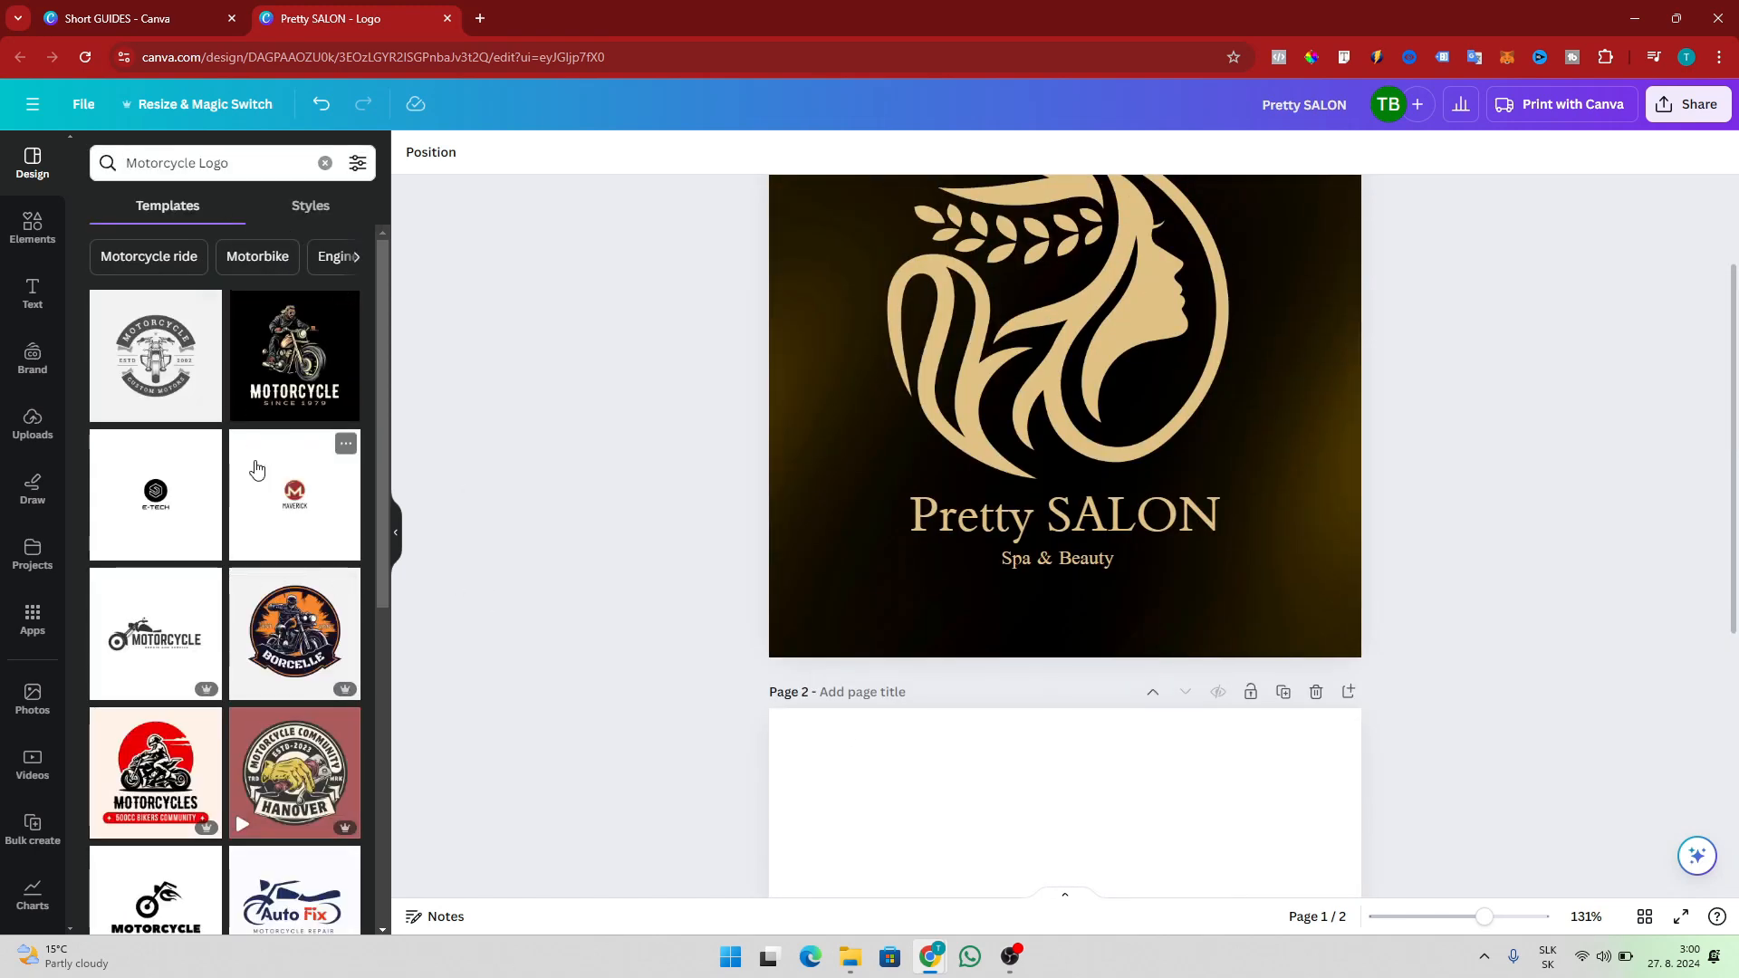
pyautogui.click(232, 163)
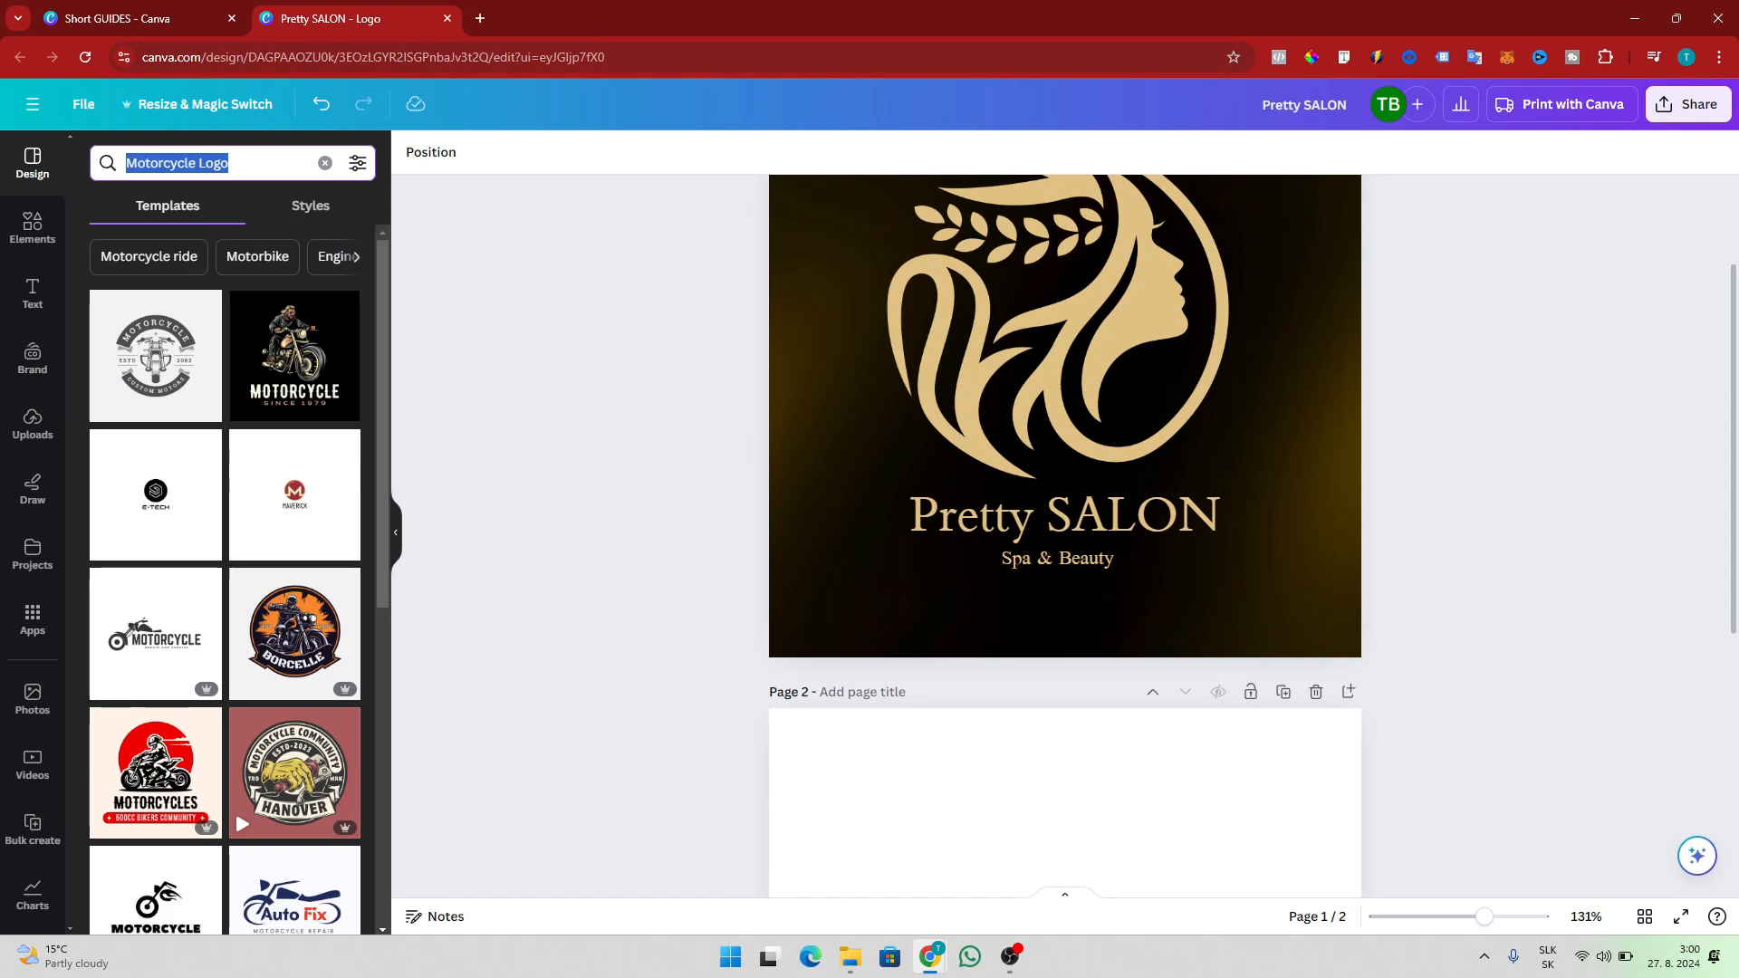
pyautogui.write('automoti')
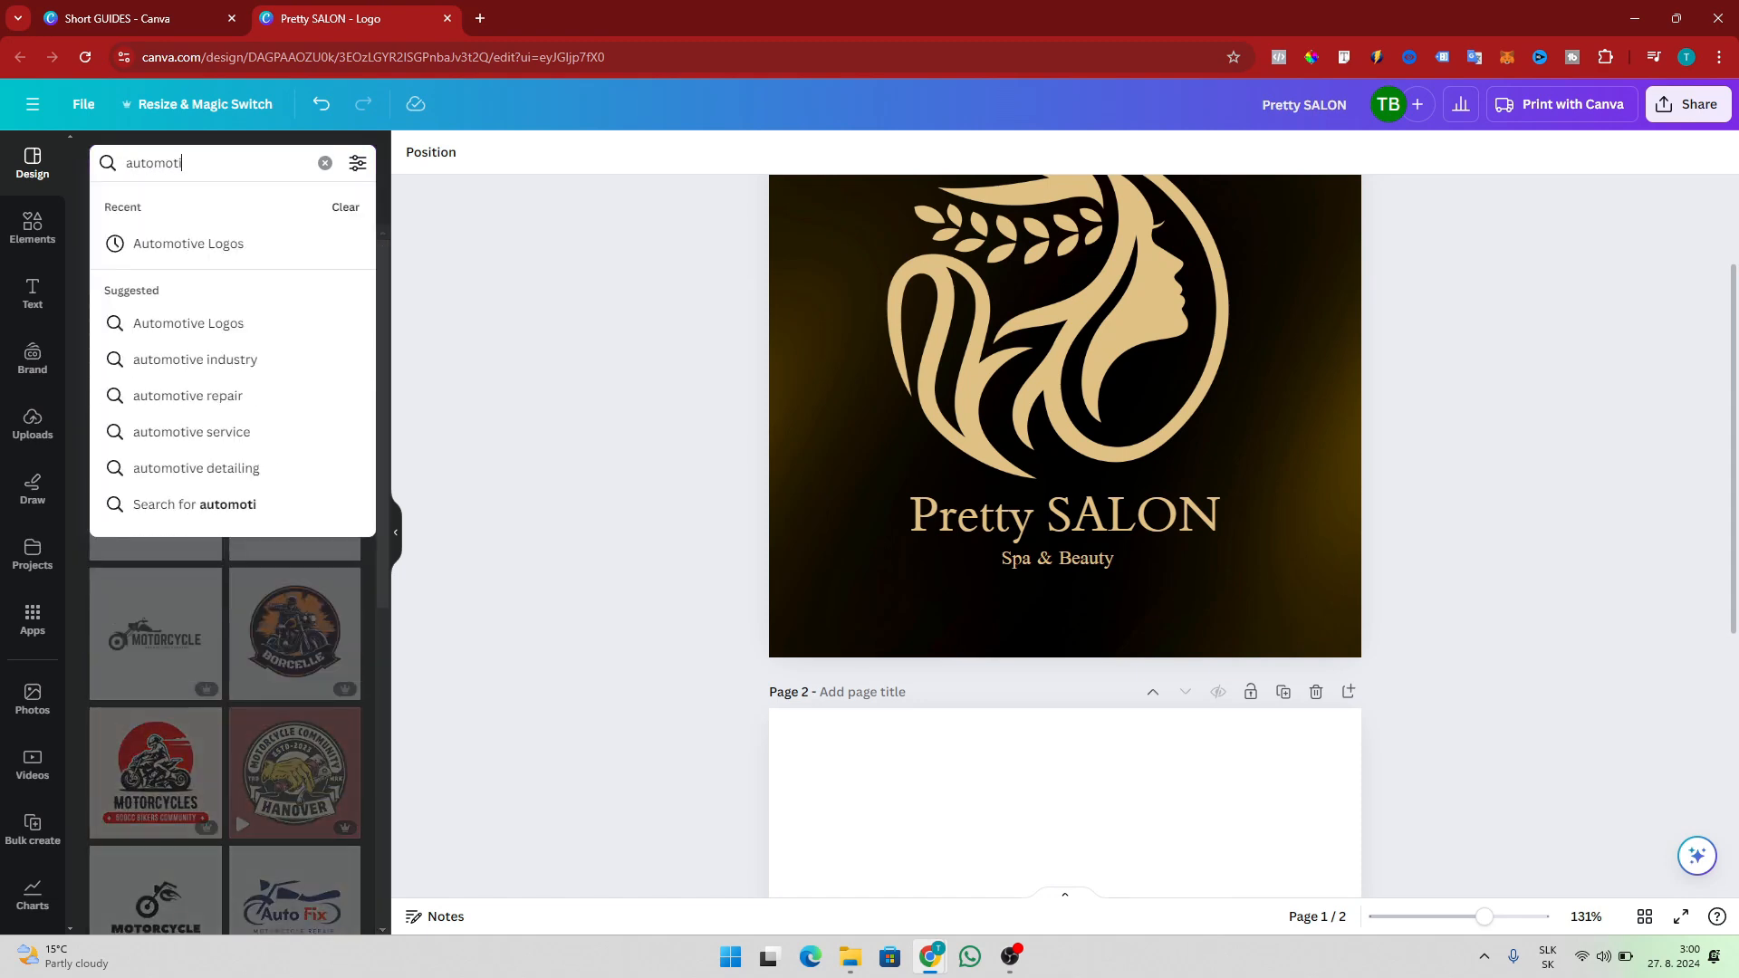
pyautogui.click(149, 243)
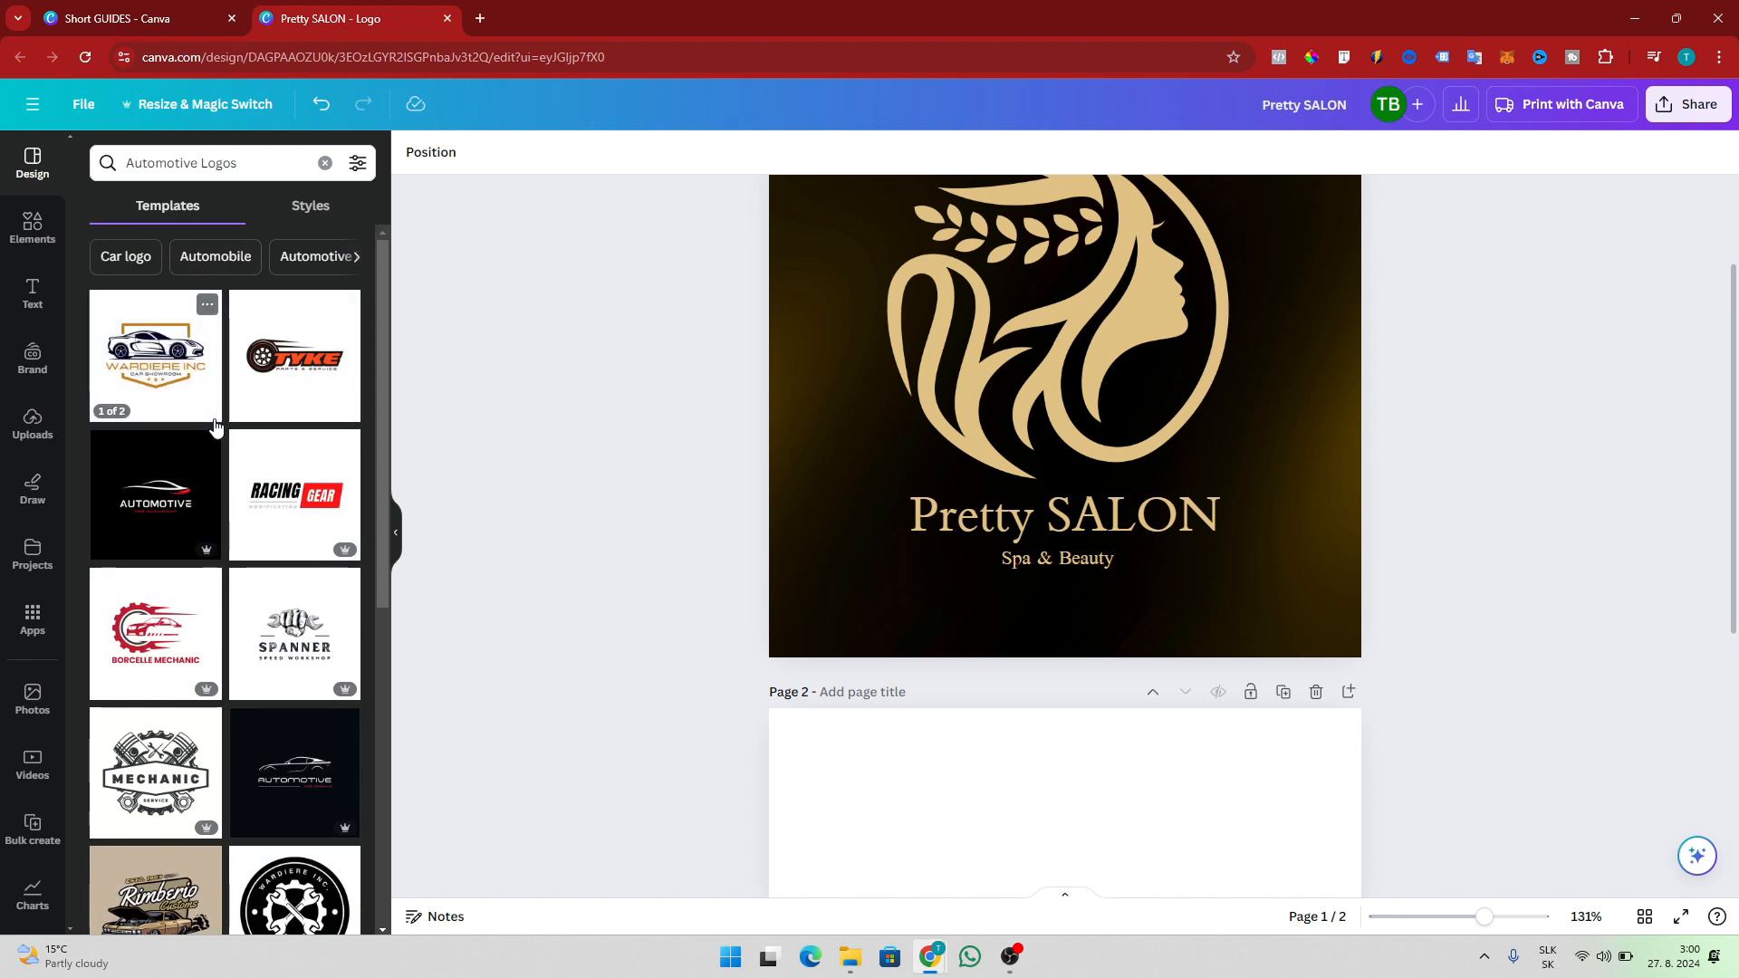
# Step: Add a third page and apply the Modern Abstract Red and Blue Illustrative Car Wash Logo template to it
pyautogui.scroll(-7, 246, 489)
pyautogui.scroll(-3, 255, 526)
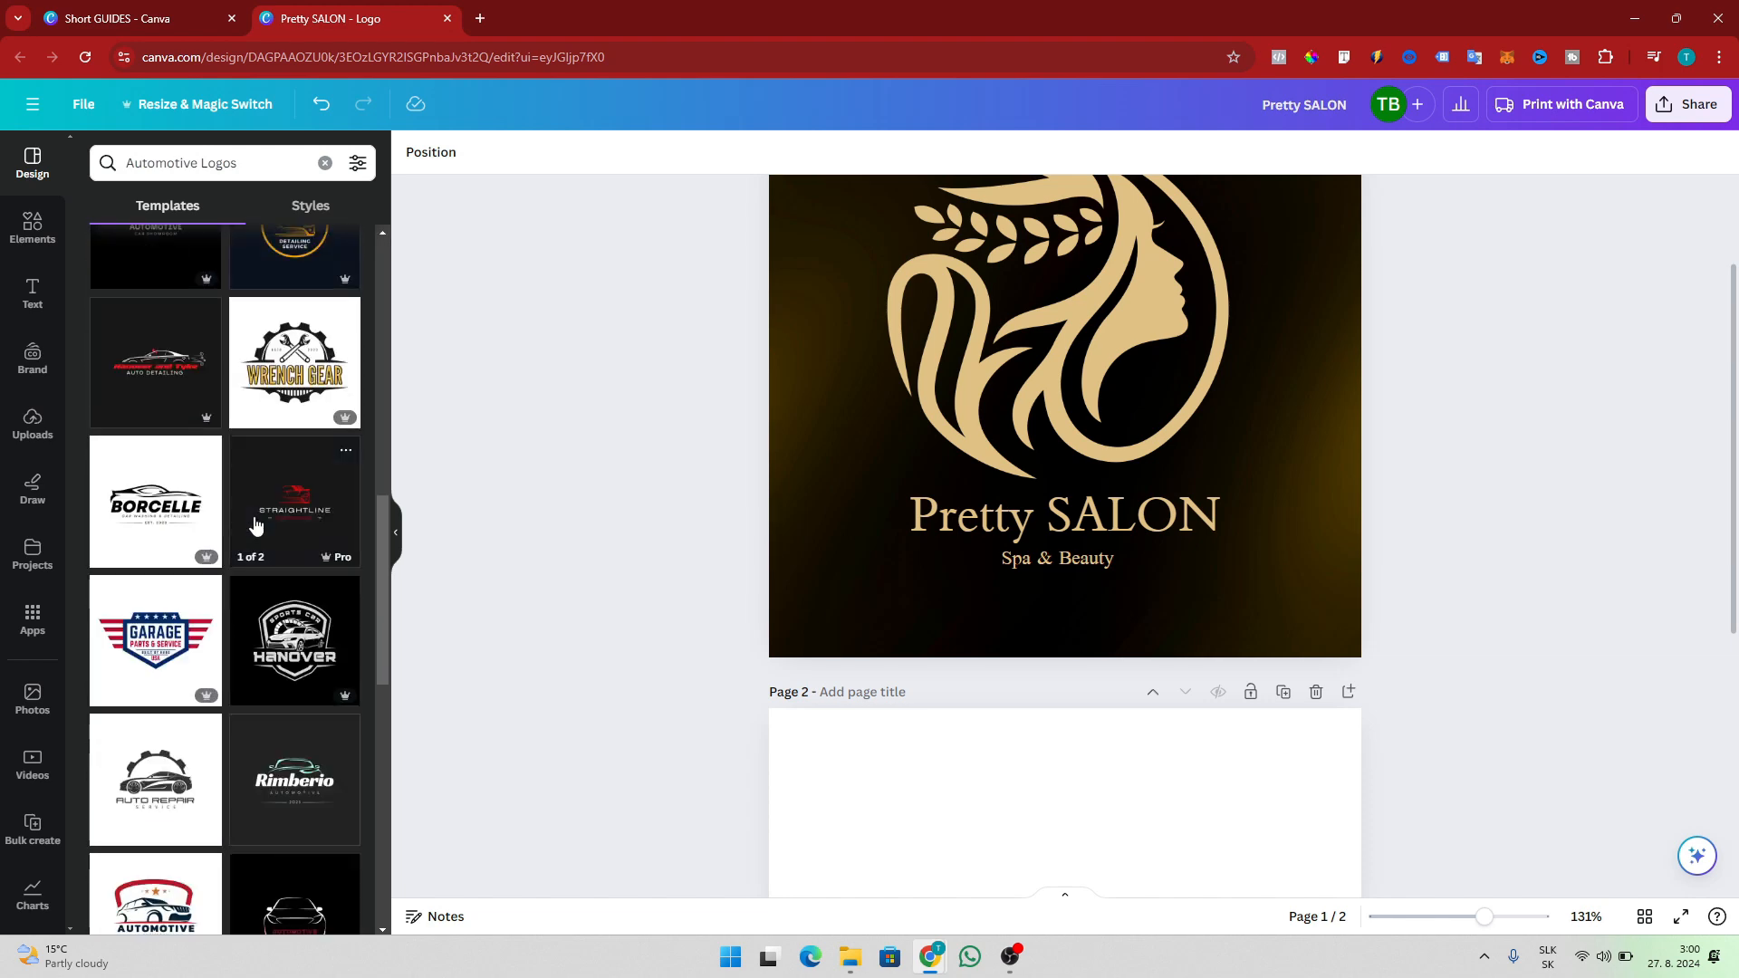
pyautogui.scroll(-3, 255, 525)
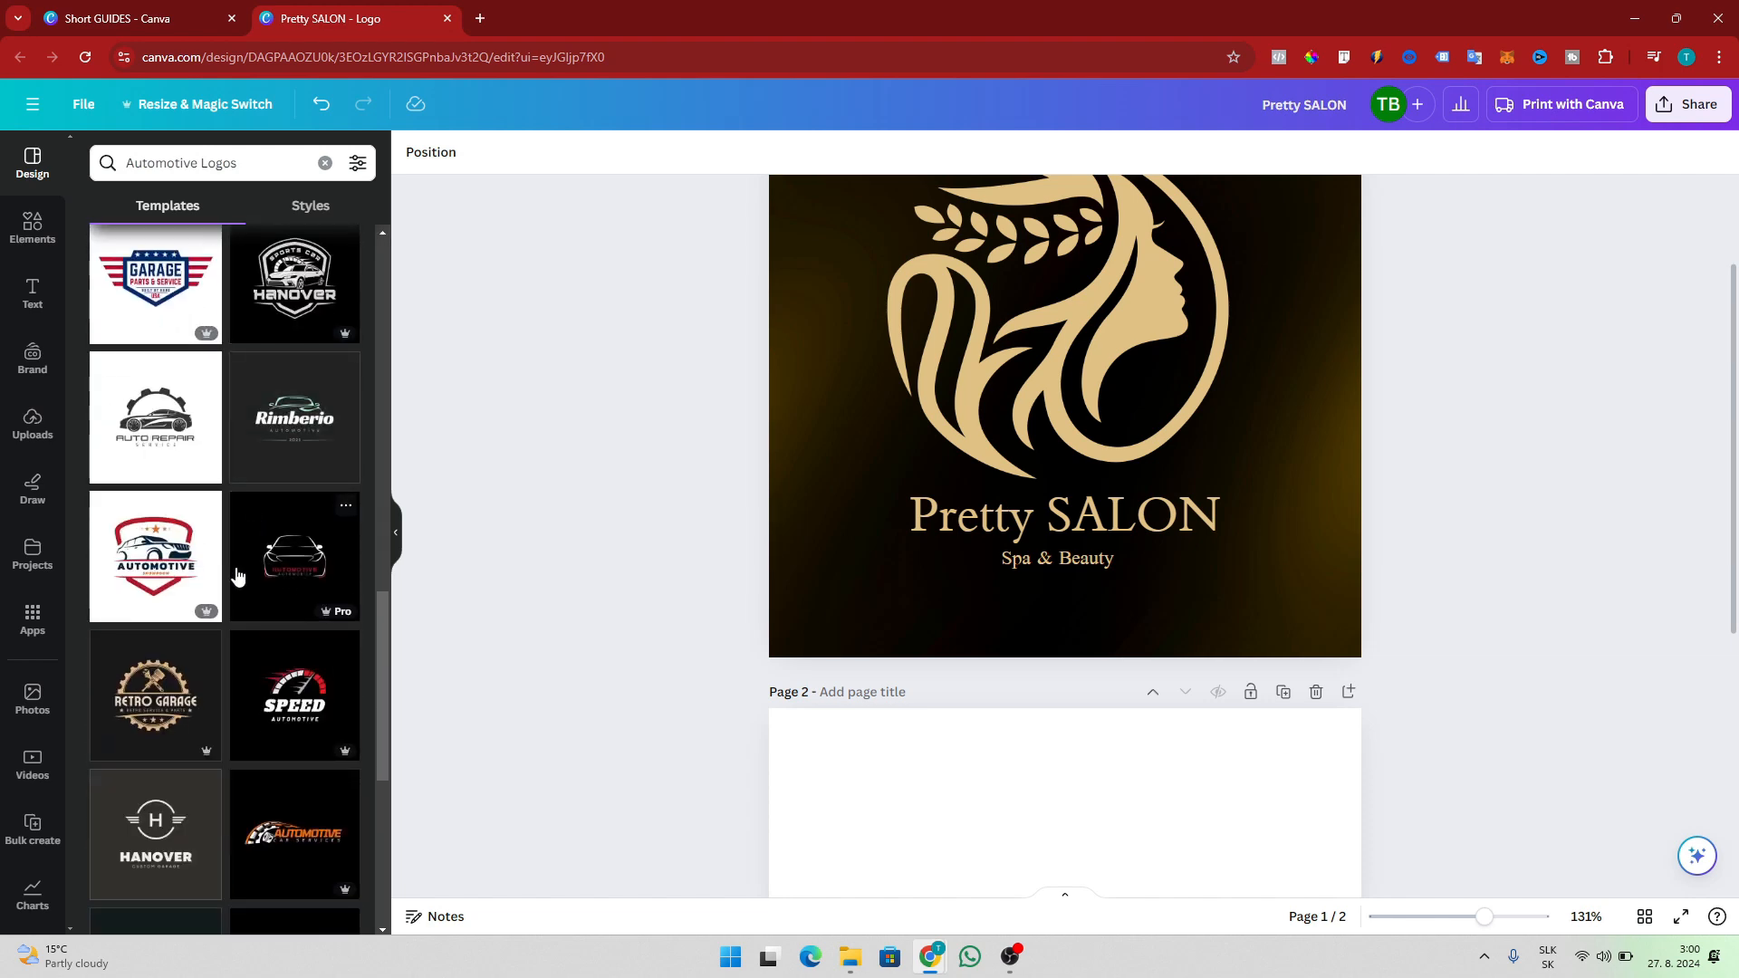
pyautogui.scroll(-2, 235, 578)
pyautogui.scroll(-5, 232, 582)
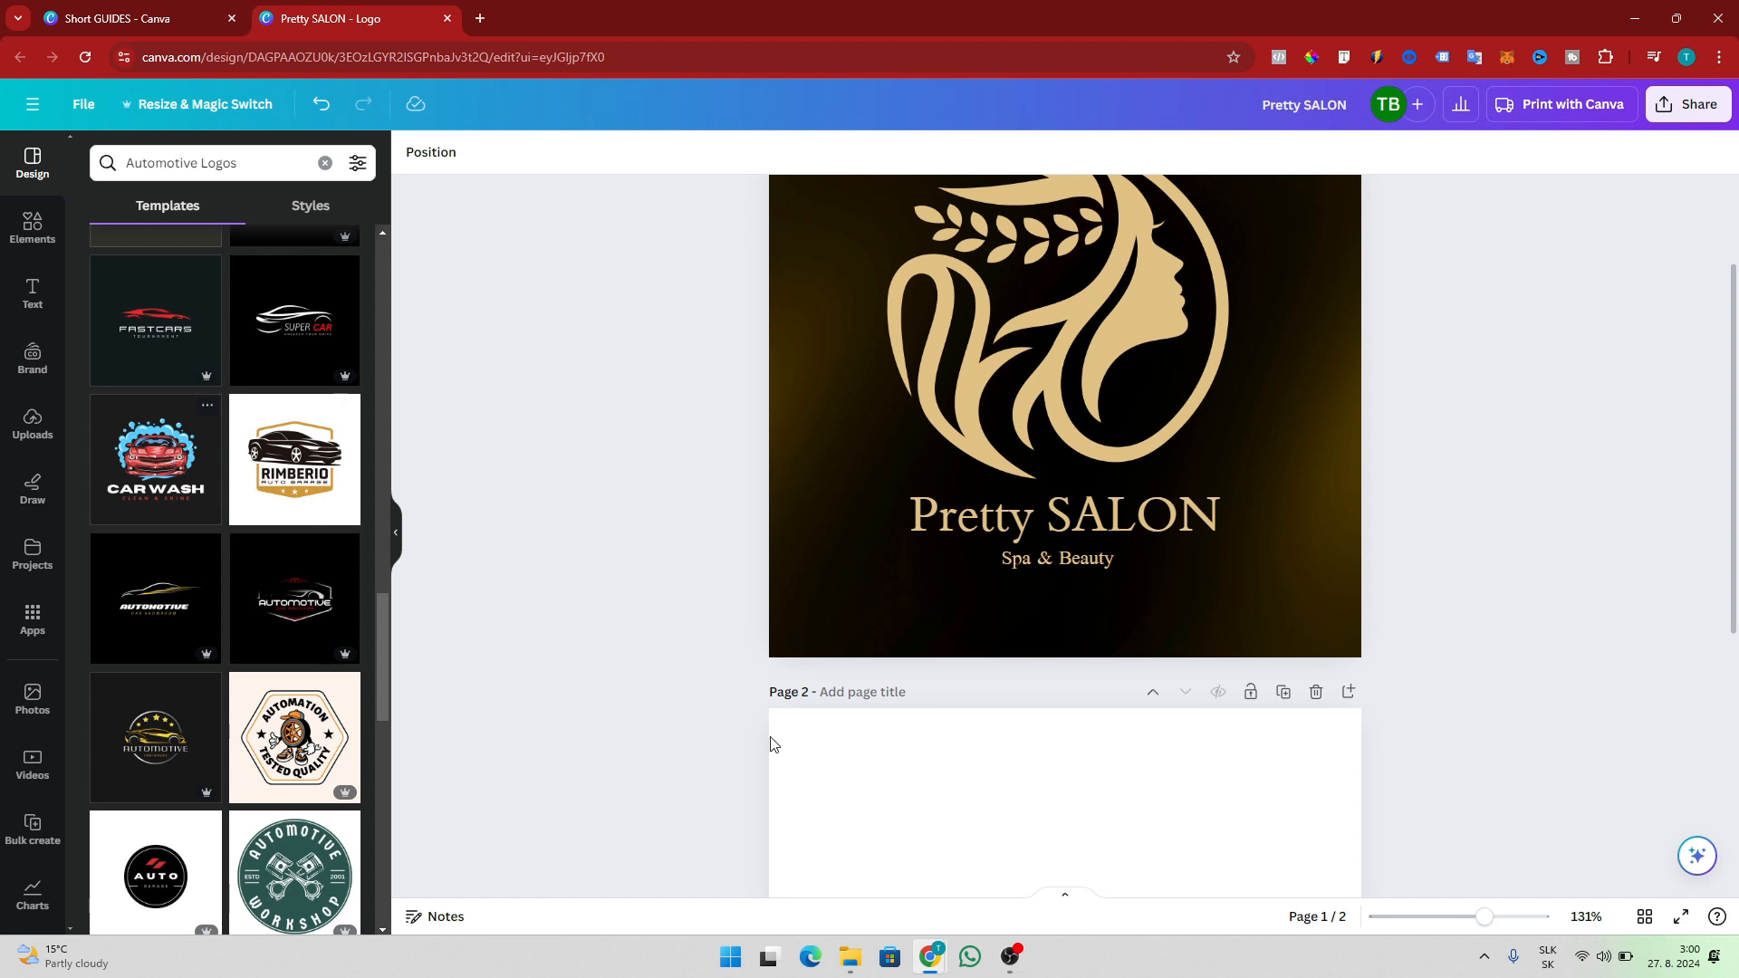
pyautogui.scroll(-3, 946, 692)
pyautogui.scroll(-1, 953, 683)
pyautogui.click(1032, 858)
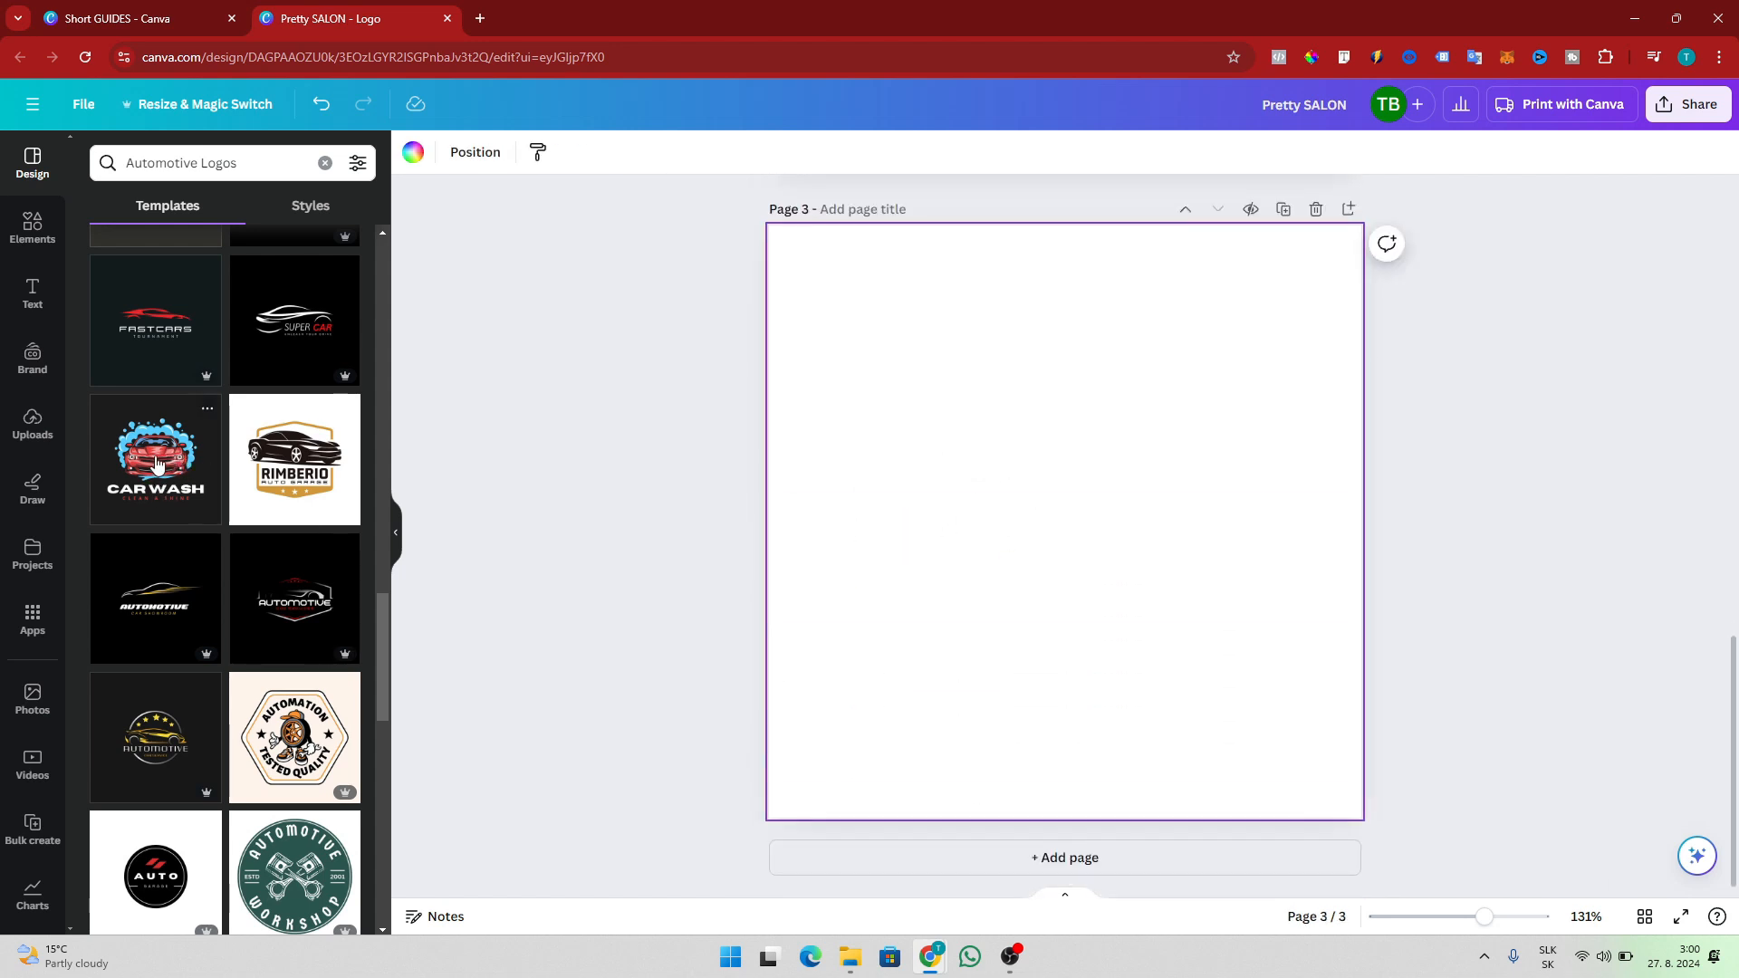
pyautogui.click(156, 463)
# Step: Delete the "CLEAN & SHINE" tagline from the car wash logo on page 3
pyautogui.click(1151, 653)
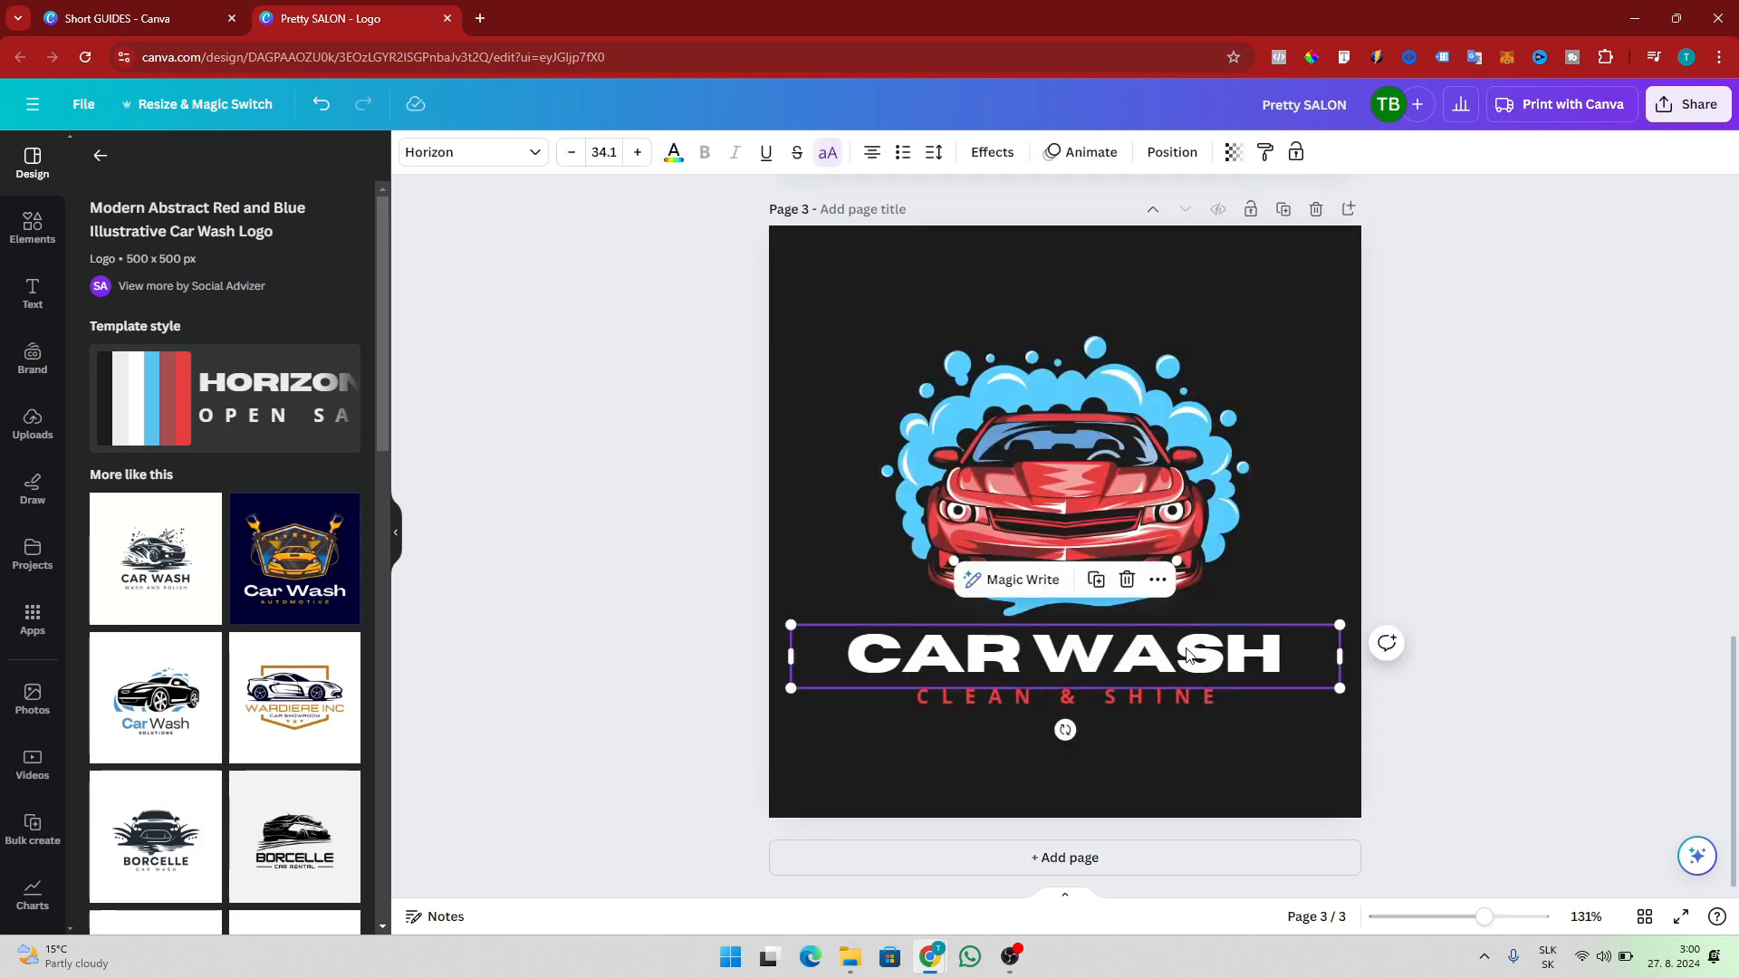
pyautogui.click(1112, 694)
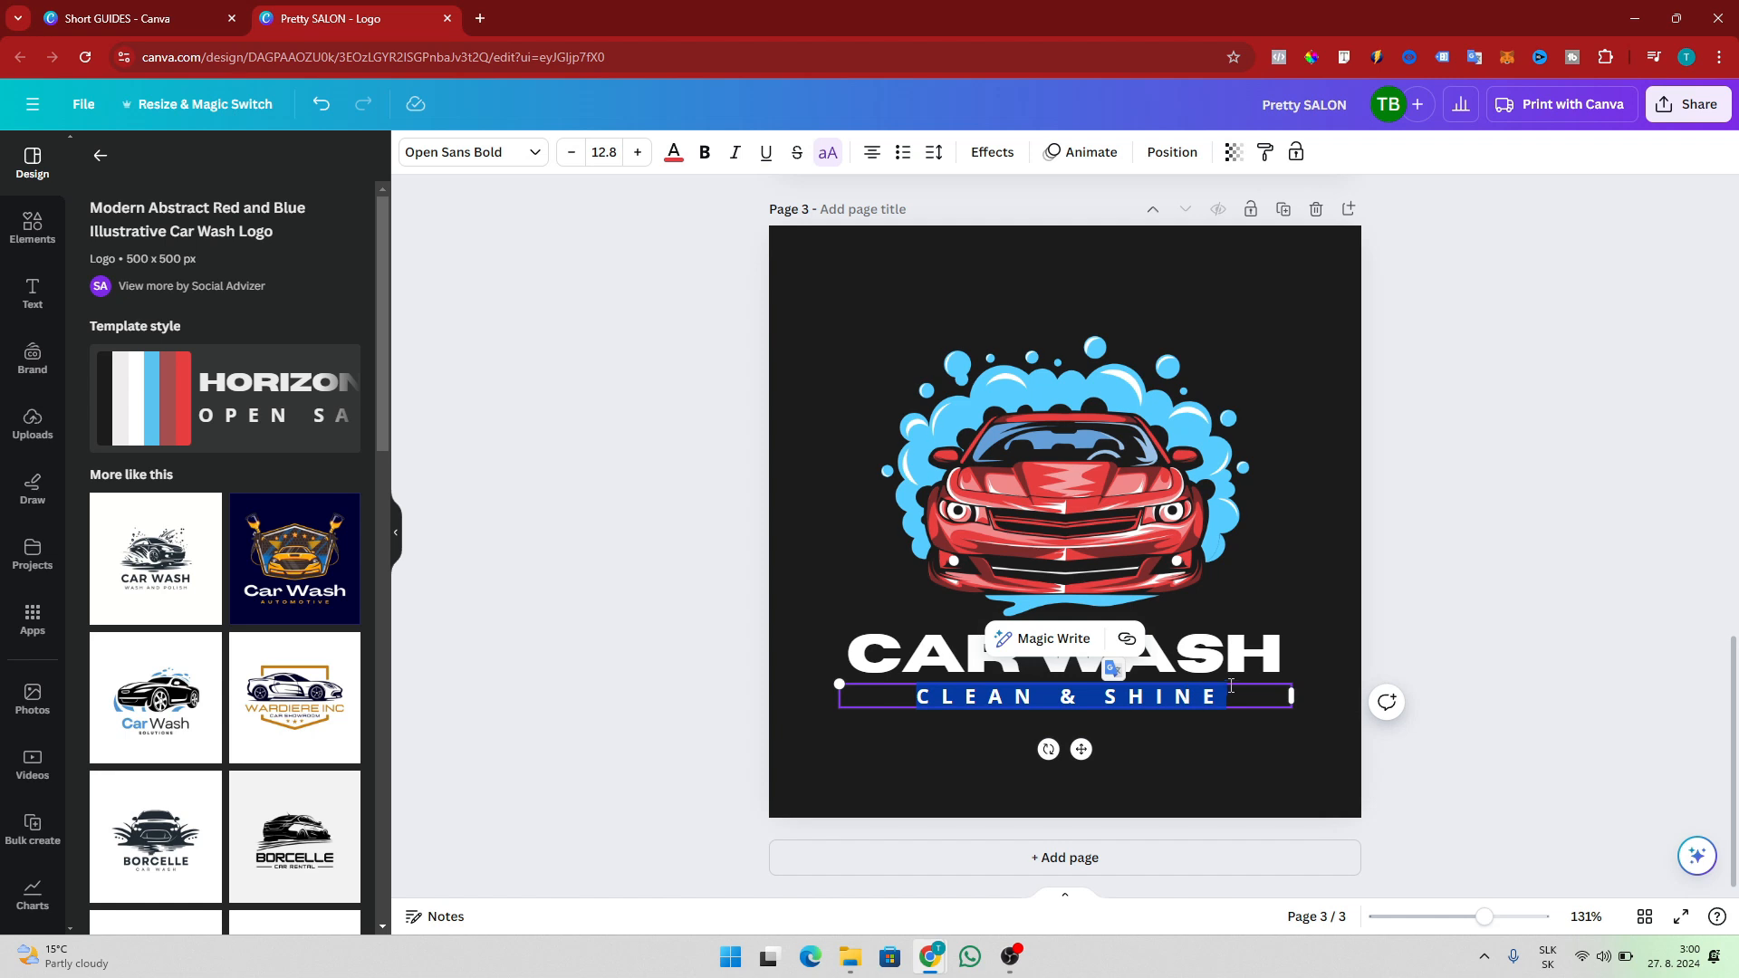
pyautogui.click(1174, 651)
pyautogui.doubleClick(1175, 651)
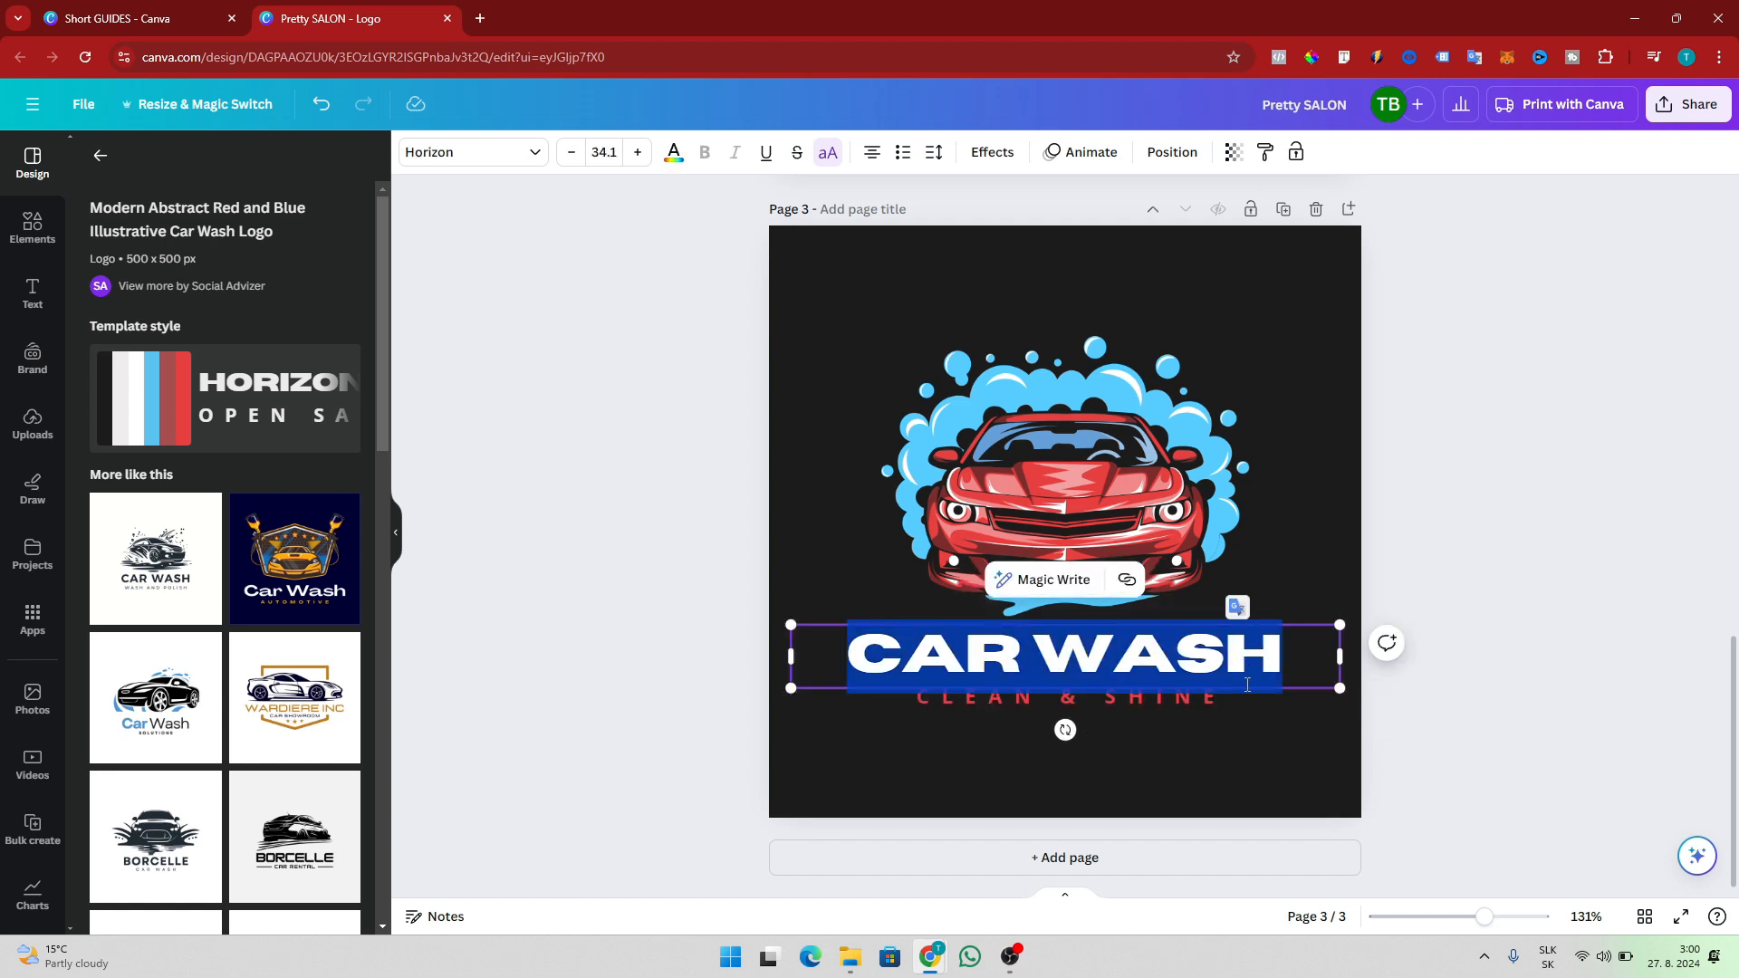
pyautogui.click(1198, 712)
pyautogui.click(1201, 708)
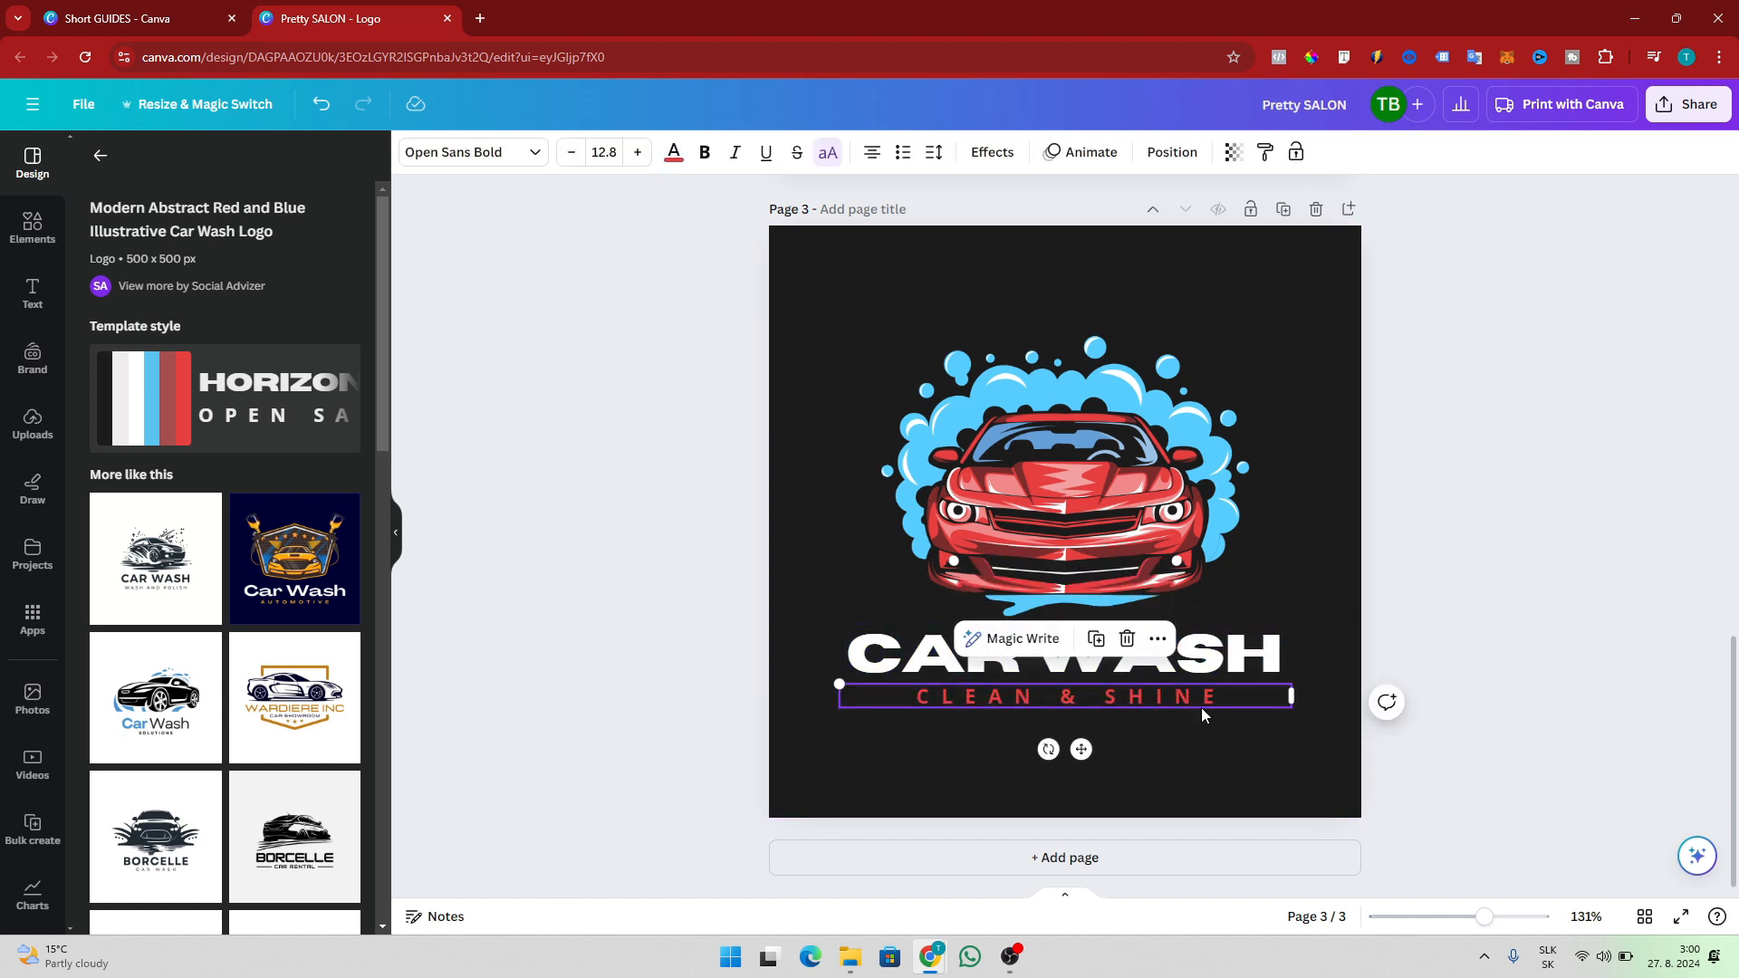
pyautogui.press('Delete')
# Step: Add "T & T" as a new line above "CAR WASH" in the logo's heading
pyautogui.click(1226, 660)
pyautogui.click(1284, 654)
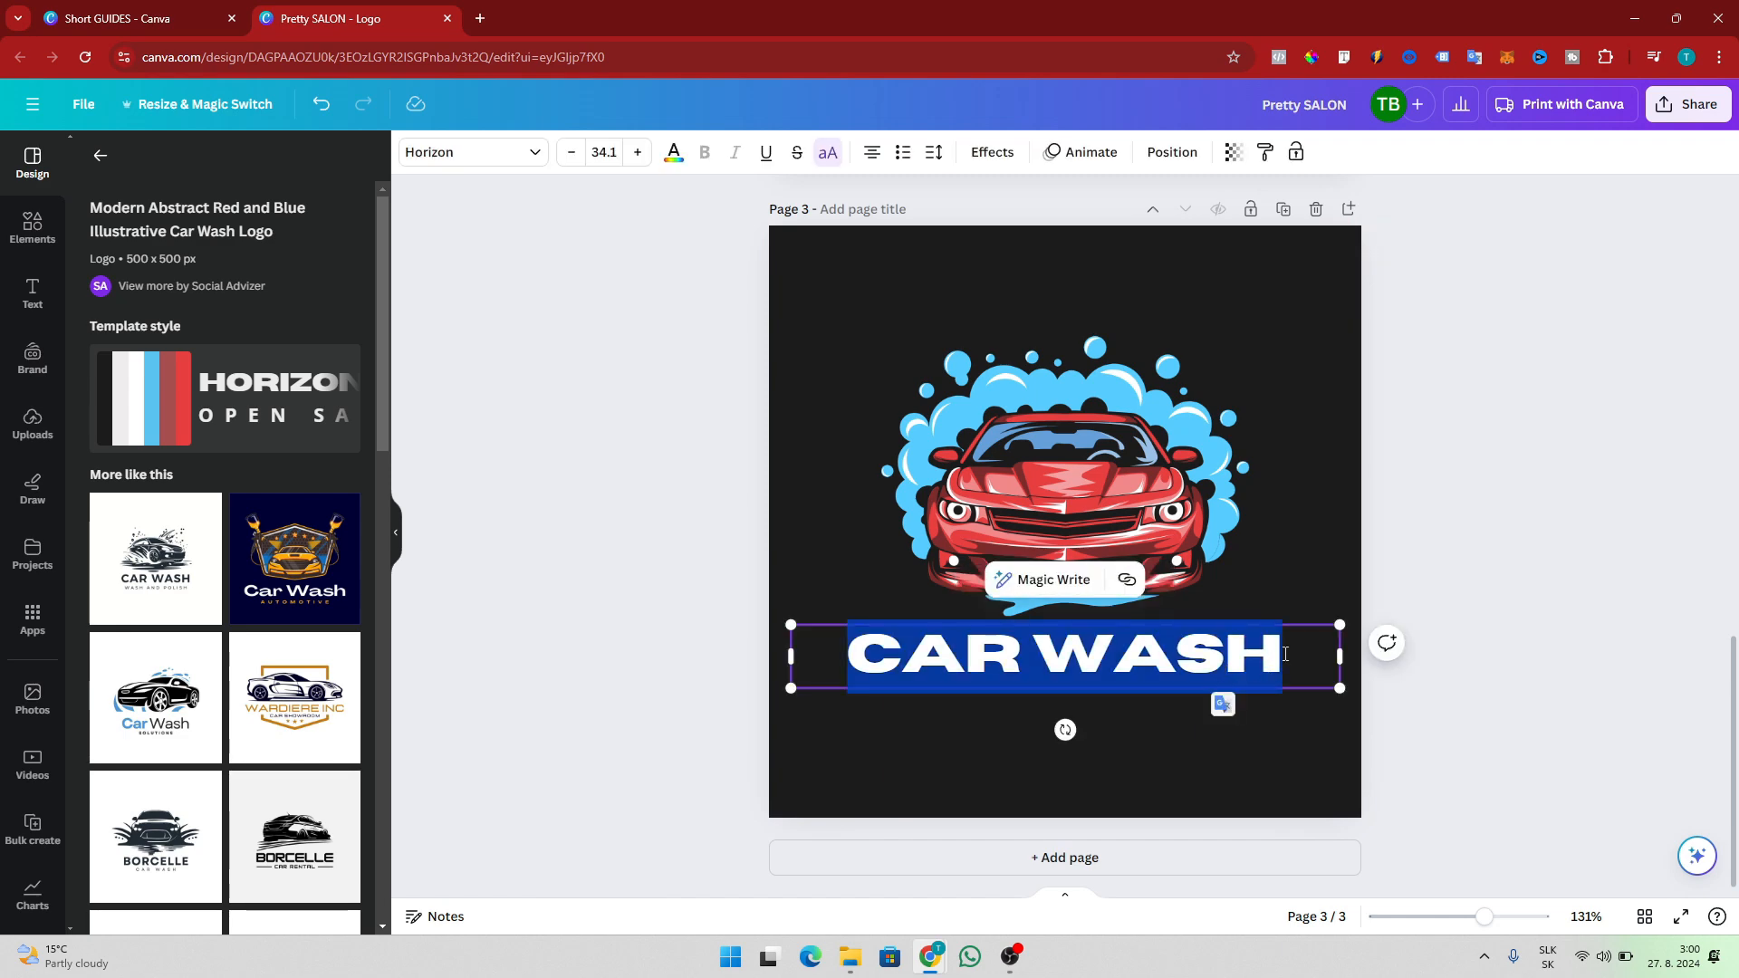
pyautogui.click(1284, 653)
pyautogui.press('Return')
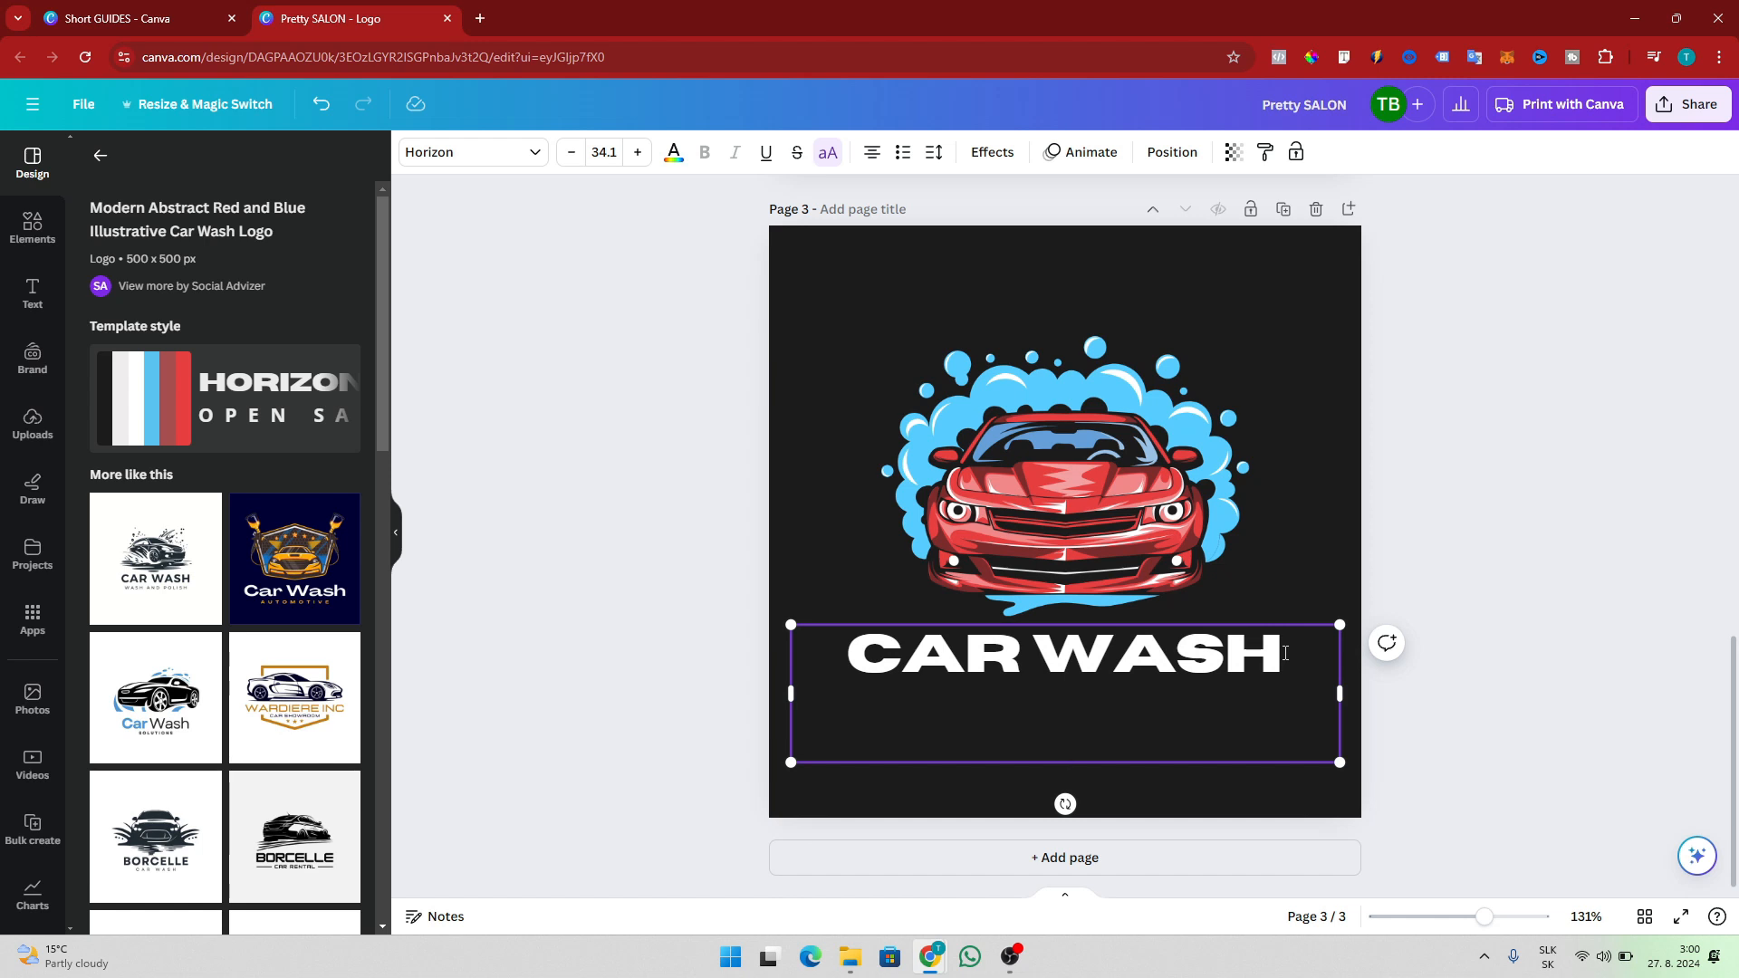
pyautogui.press('BackSpace')
pyautogui.click(837, 642)
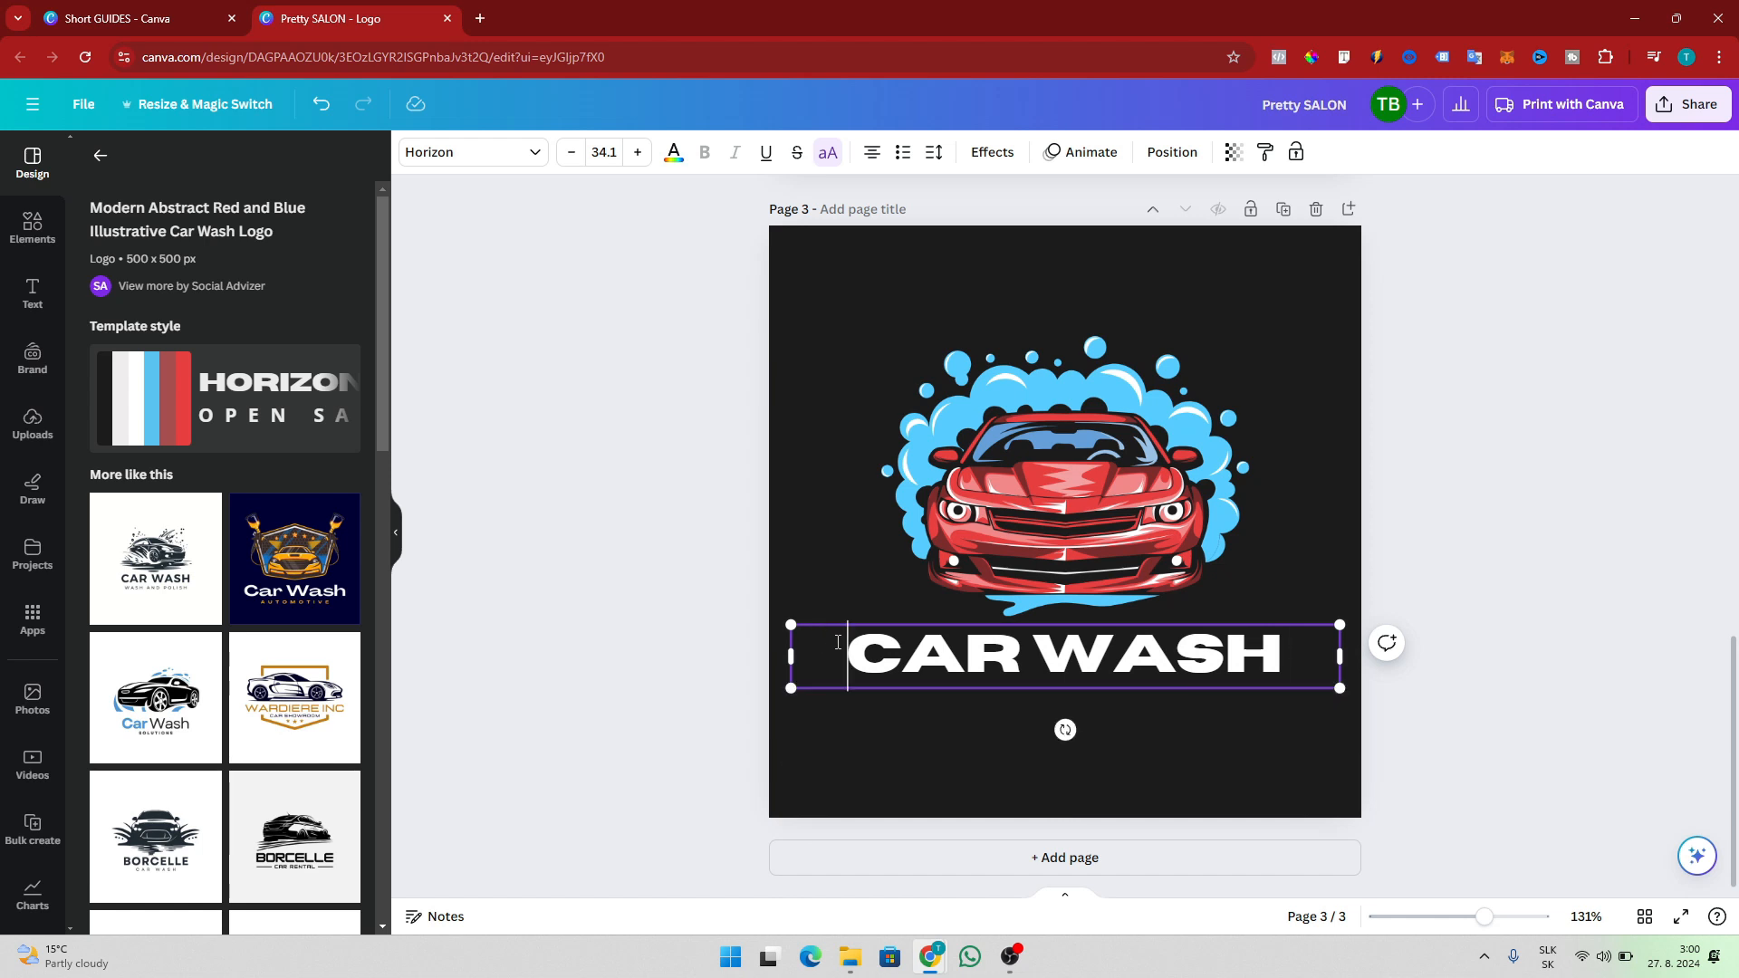
pyautogui.press('Return')
pyautogui.press('Up')
pyautogui.write('T')
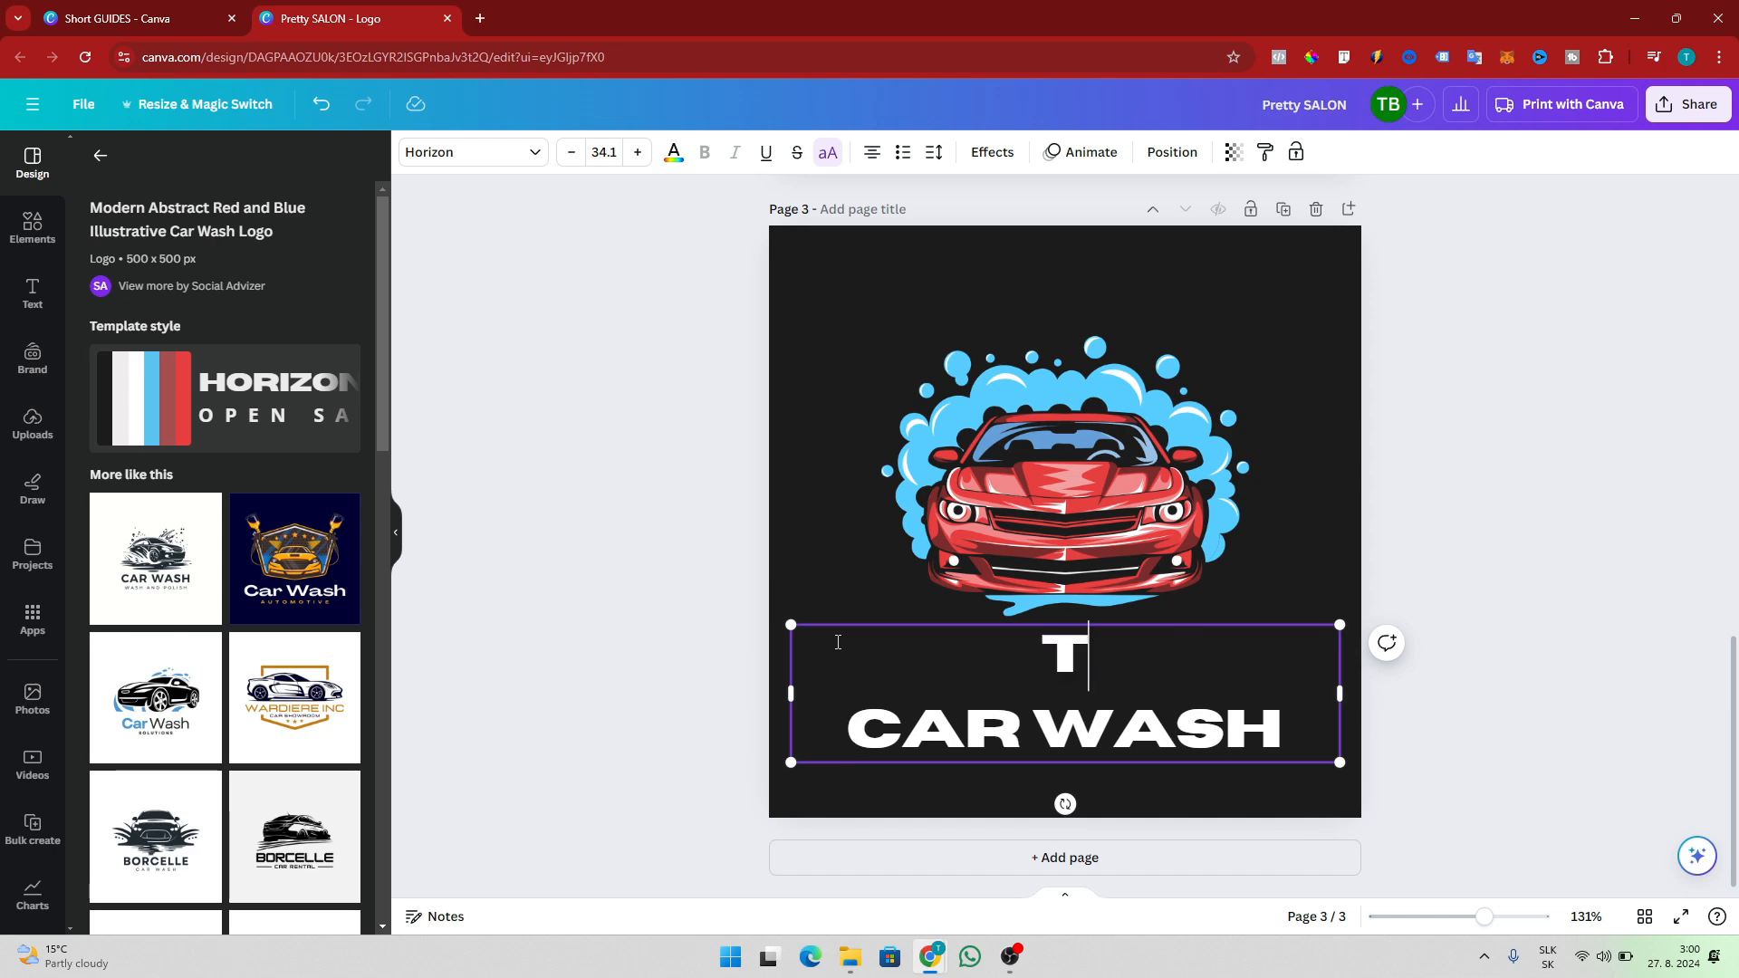
pyautogui.write(' & T')
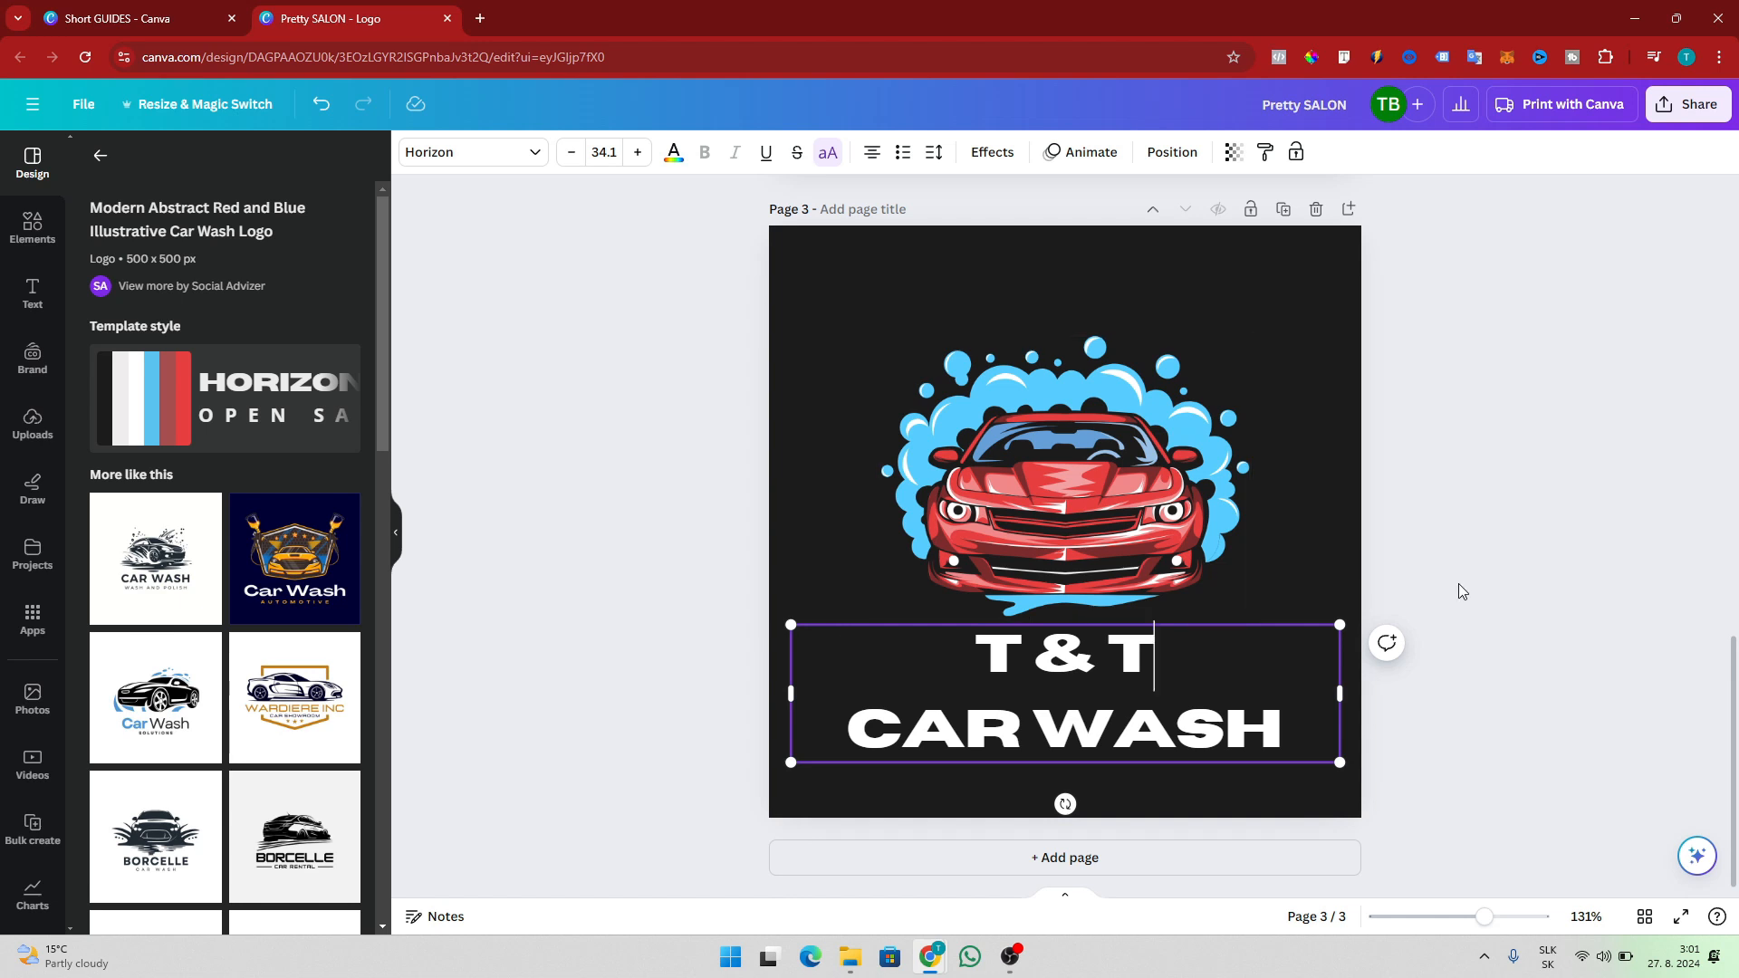
pyautogui.click(1536, 675)
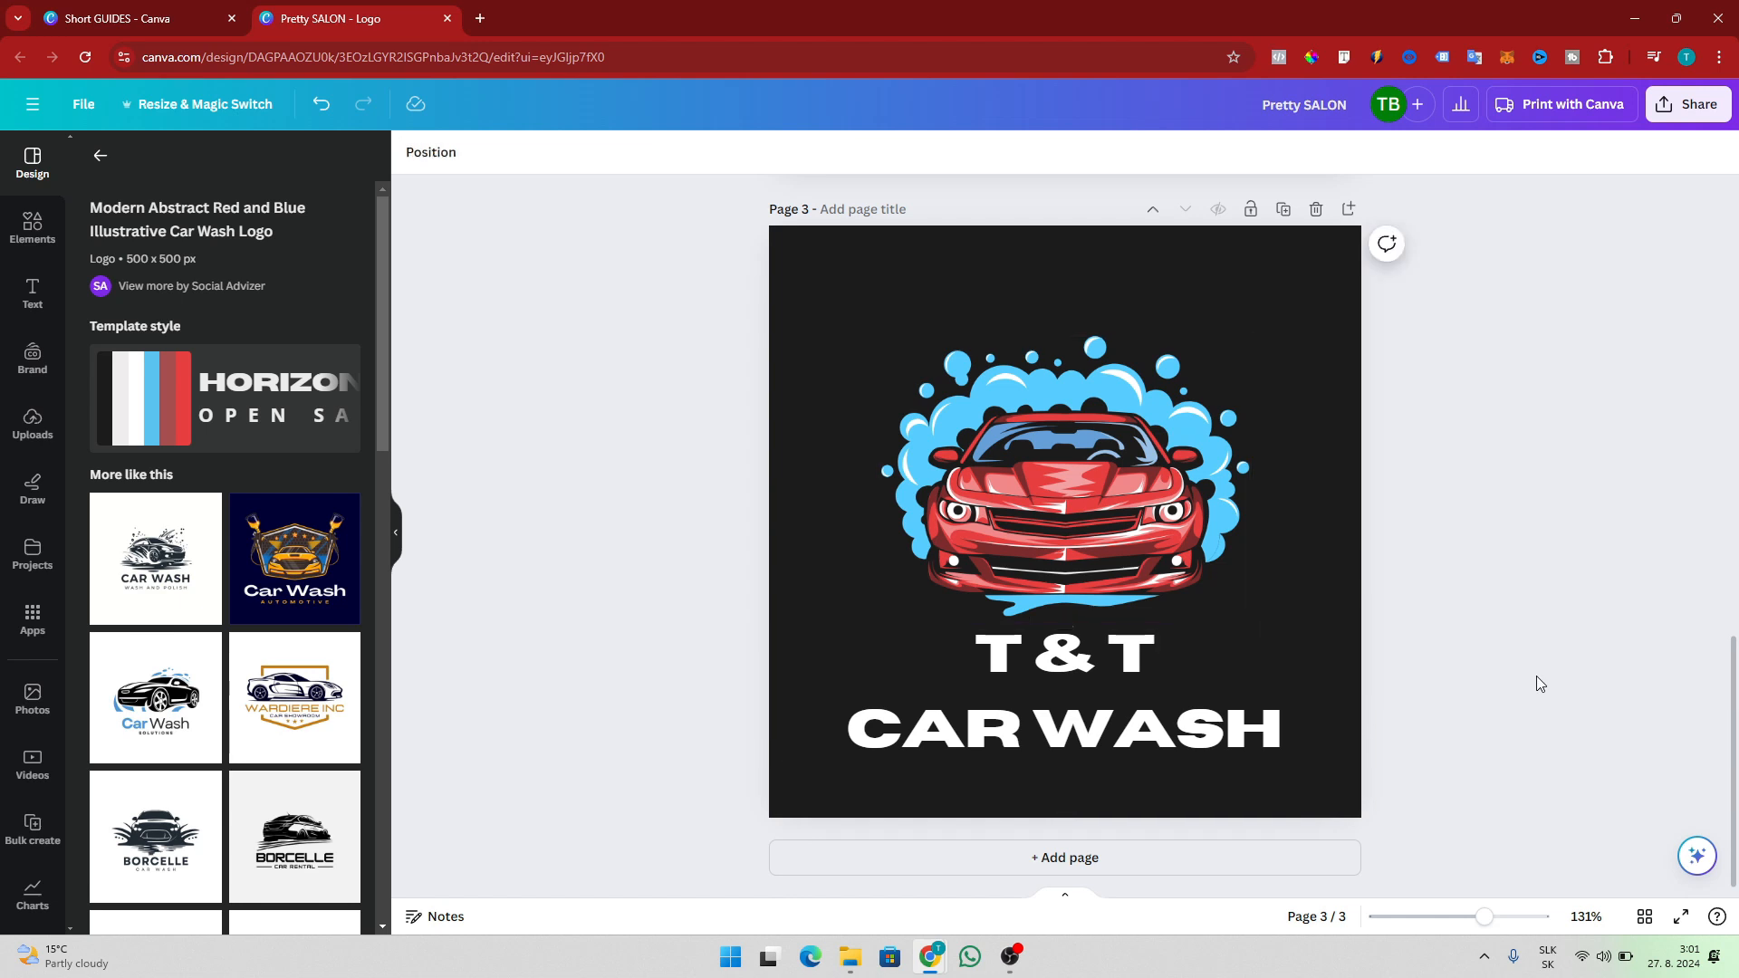
# Step: Set the car wash heading's letter spacing to -4 and reduce its line spacing to bring the two lines closer together
pyautogui.click(1136, 724)
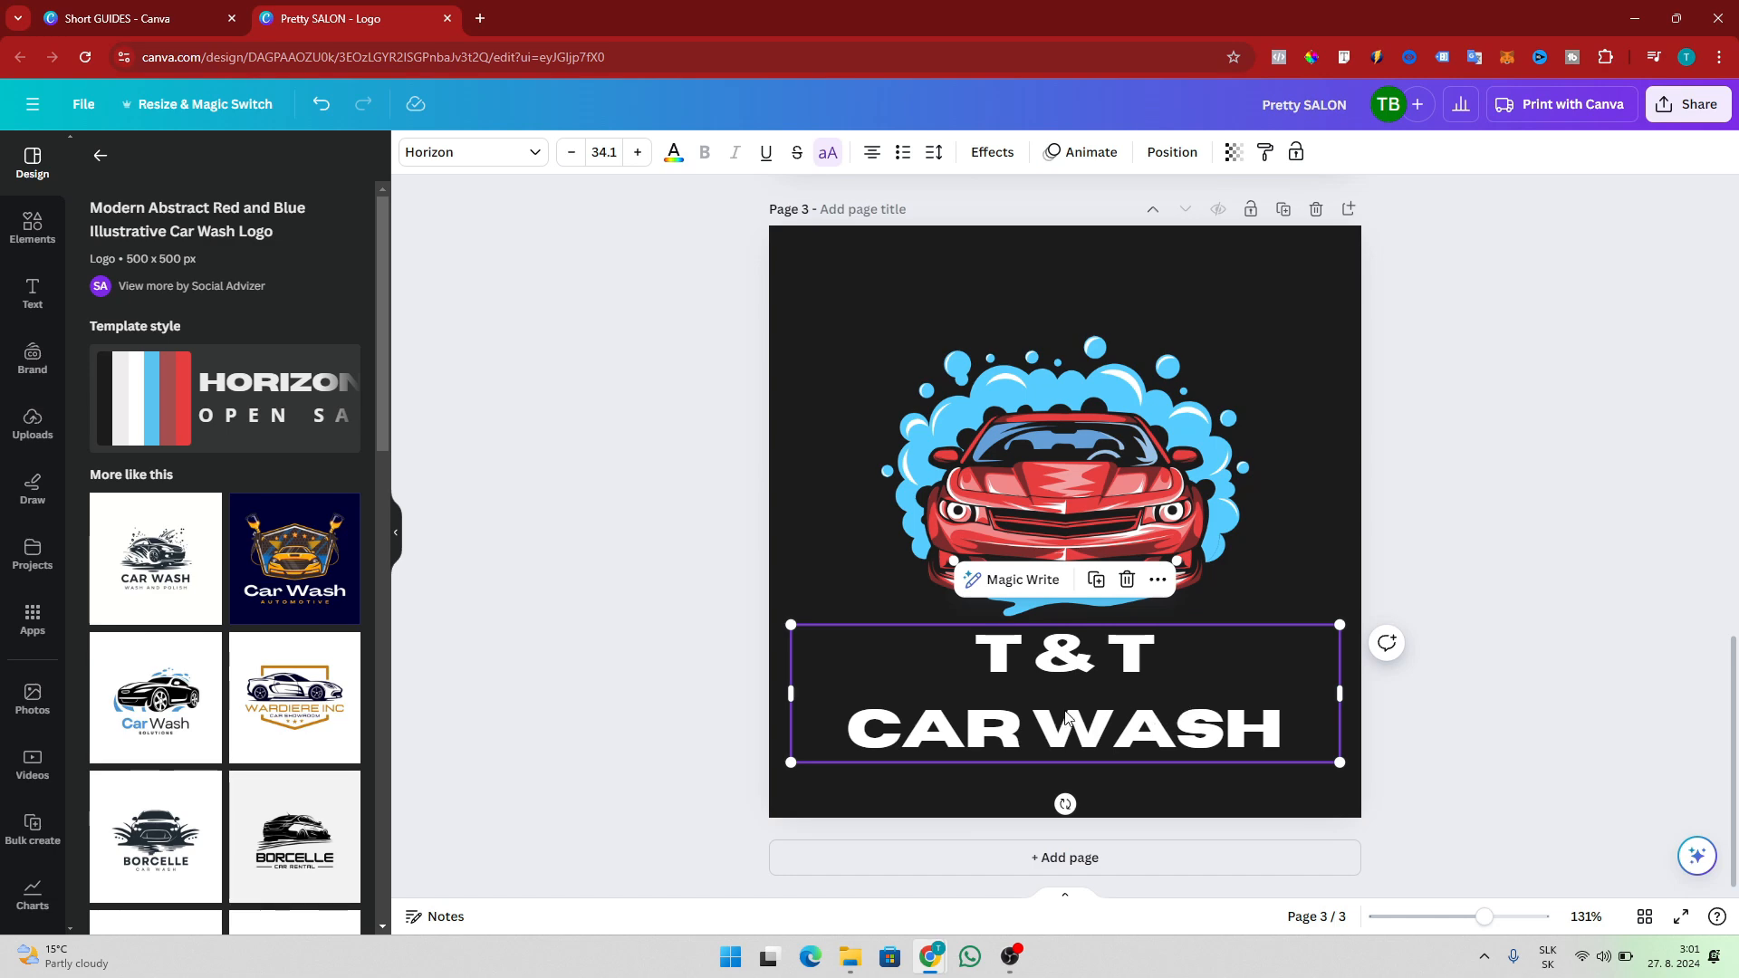
pyautogui.click(936, 157)
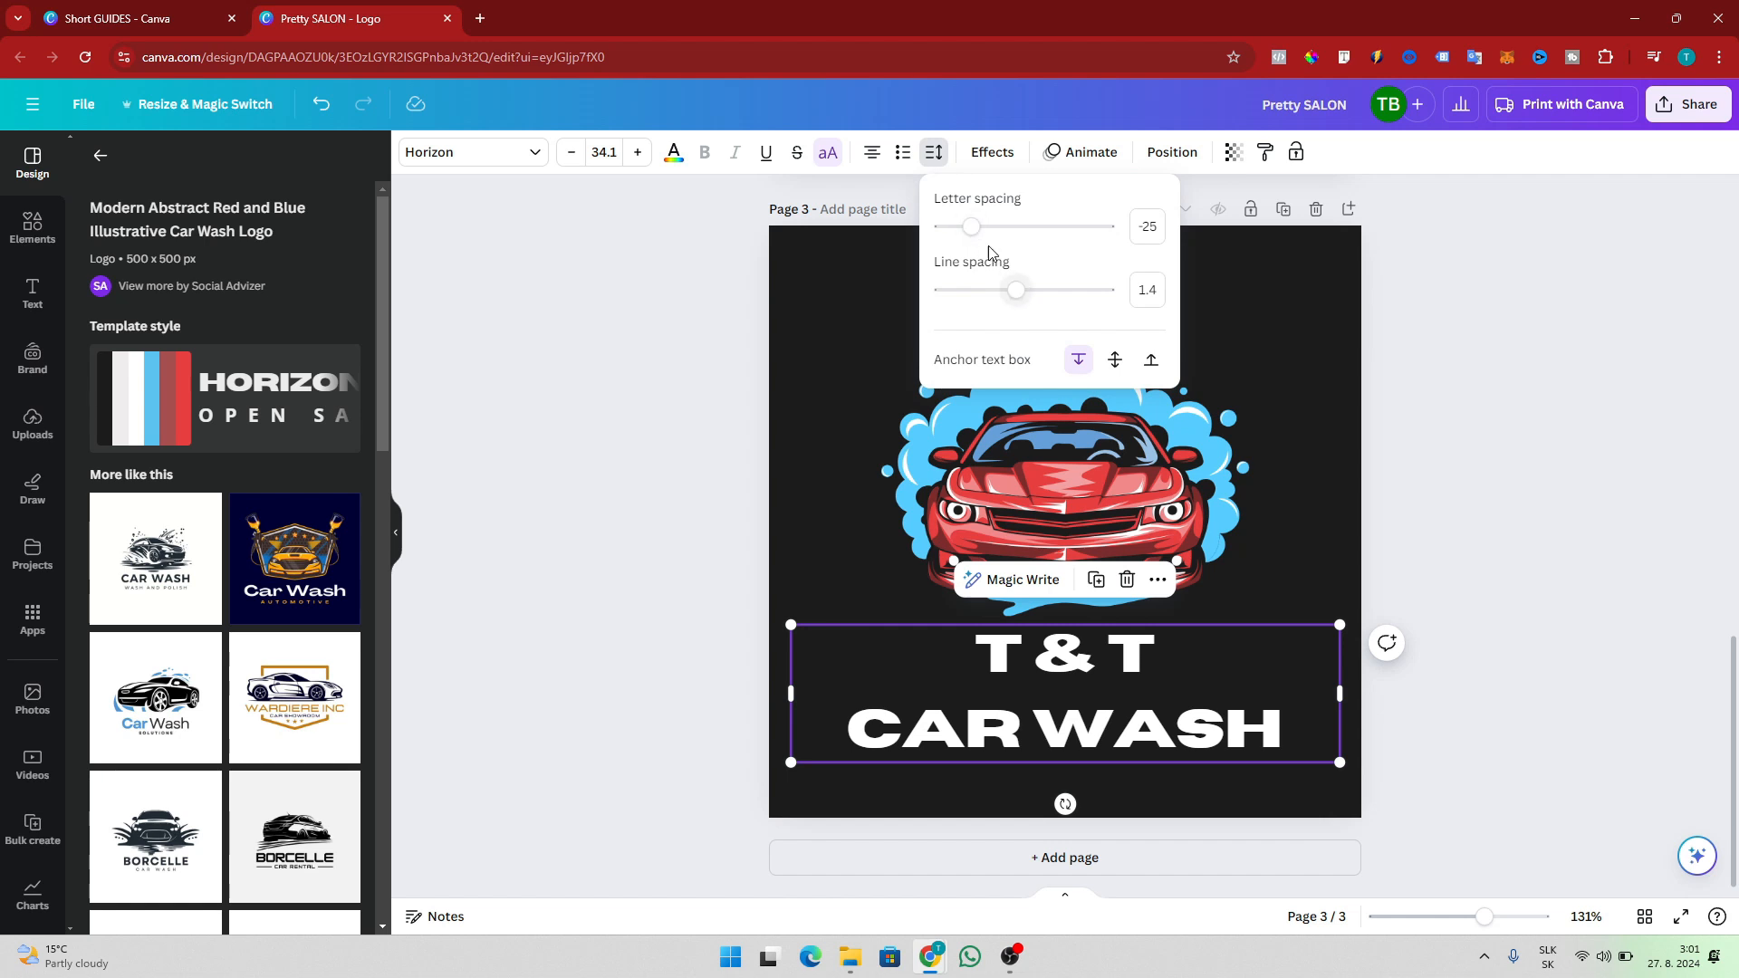
pyautogui.moveTo(972, 230); pyautogui.dragTo(973, 232)
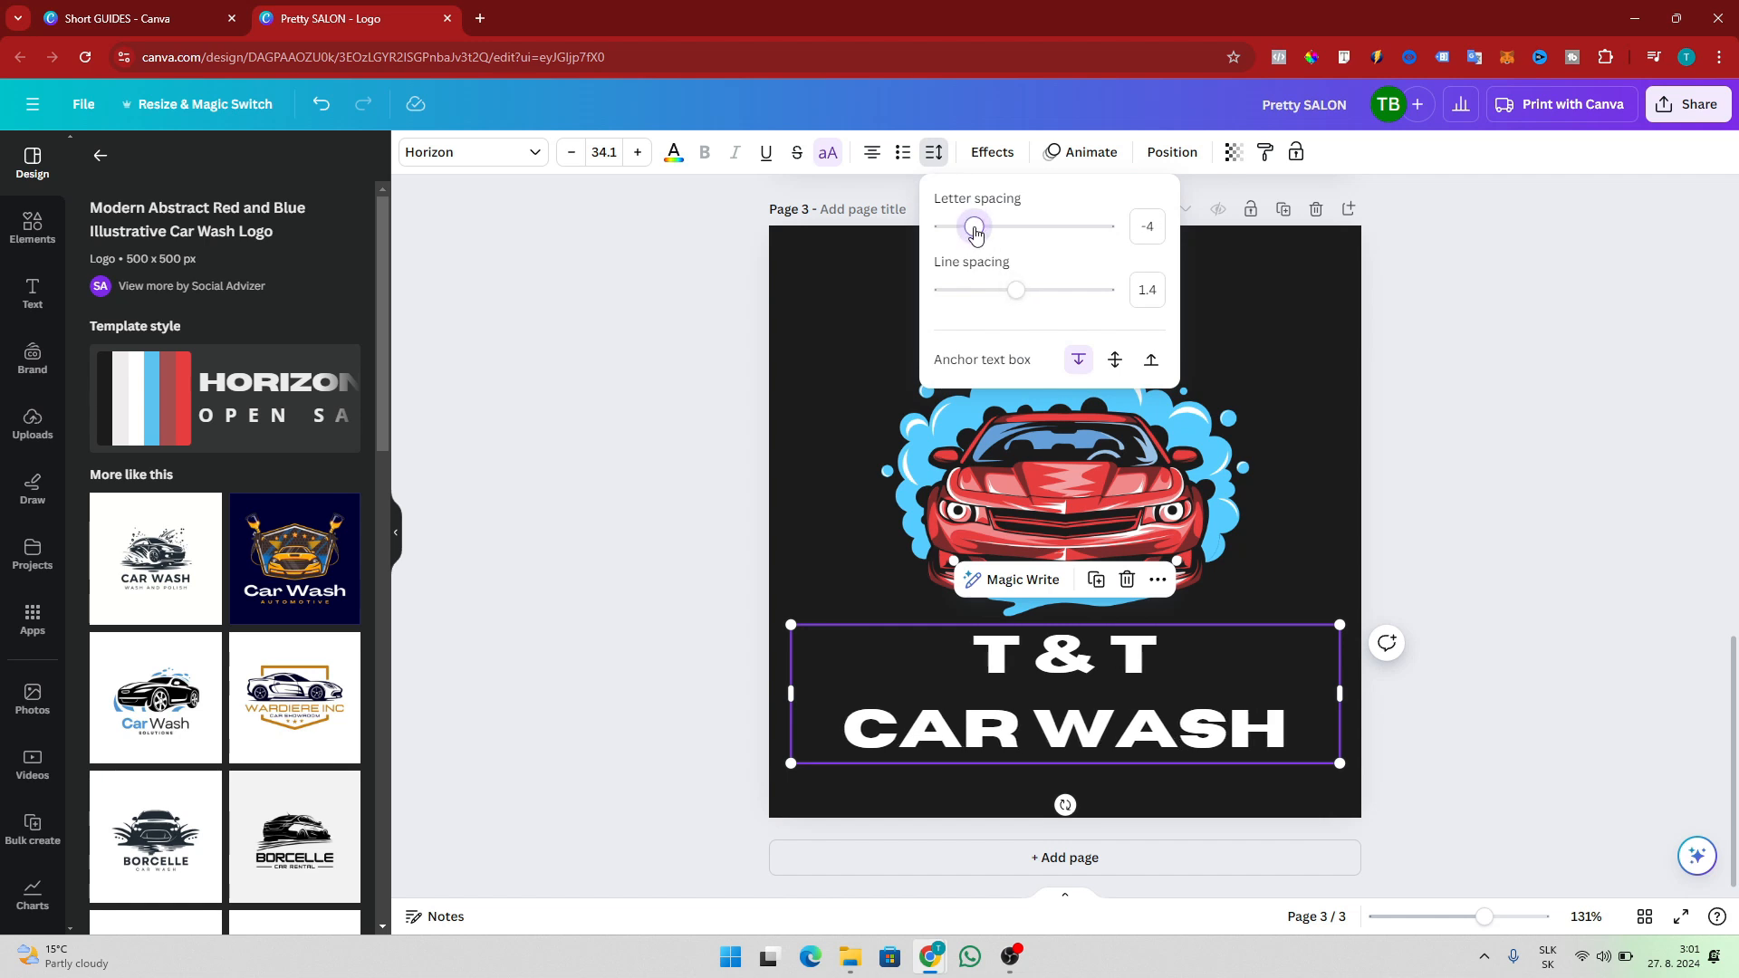
pyautogui.moveTo(1016, 292); pyautogui.dragTo(986, 304)
pyautogui.click(1514, 513)
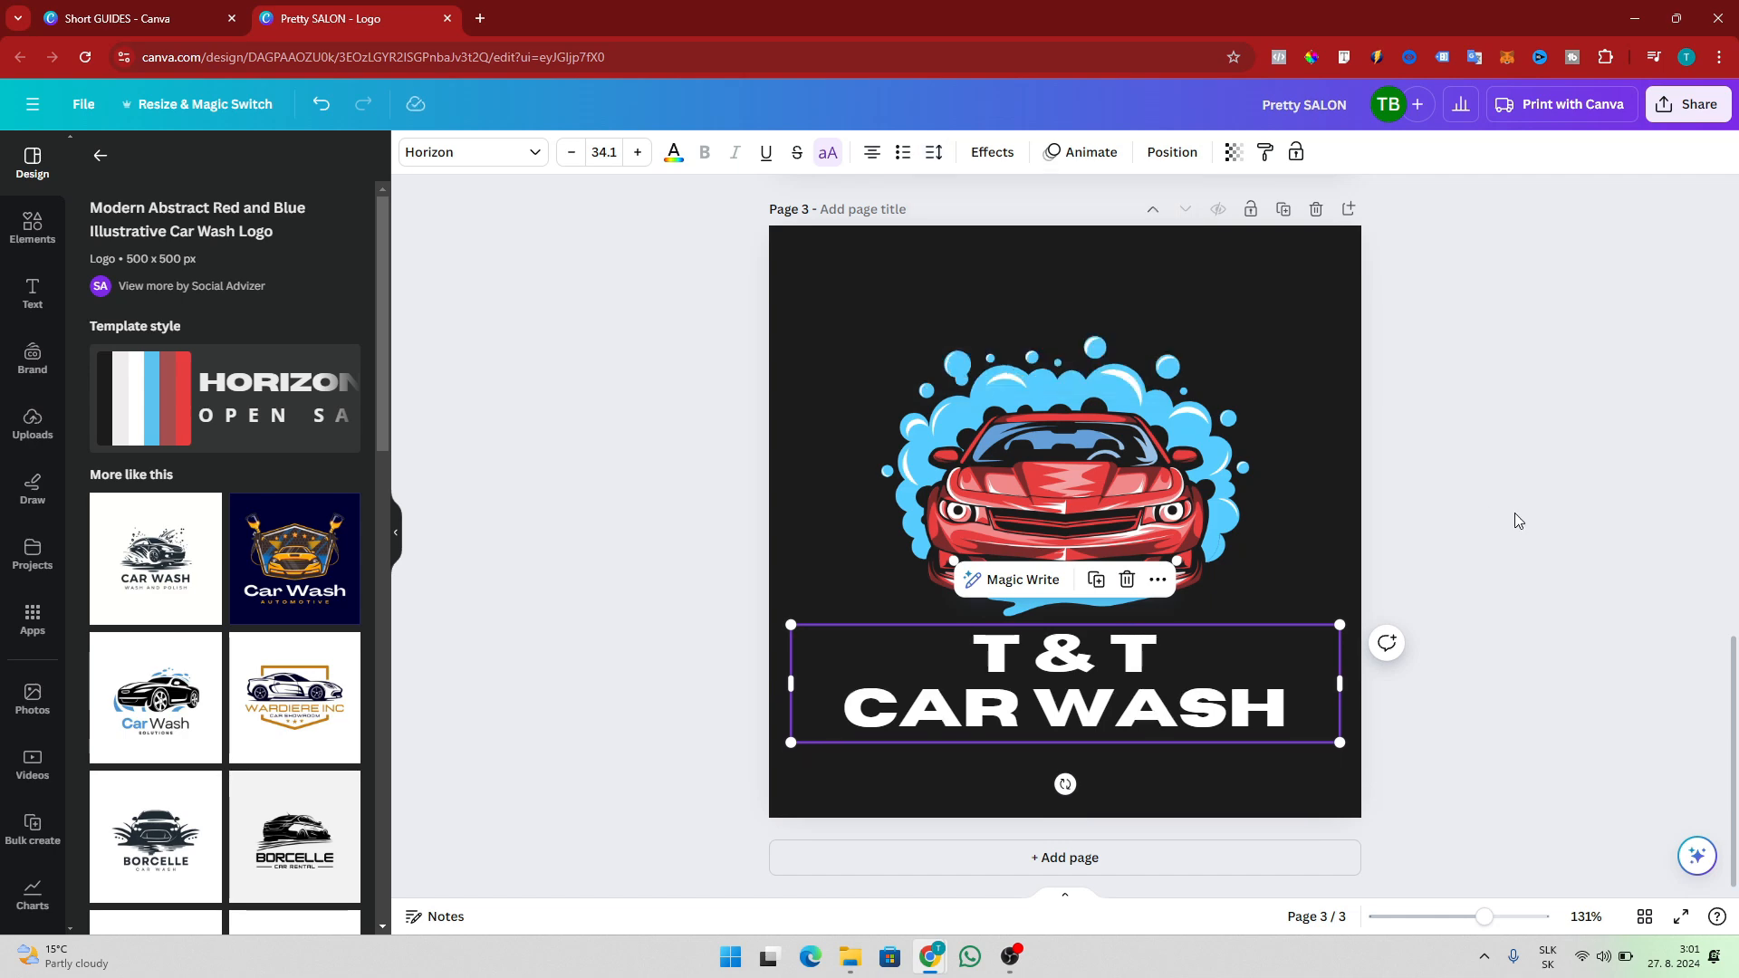
pyautogui.click(1517, 688)
pyautogui.scroll(10, 1523, 529)
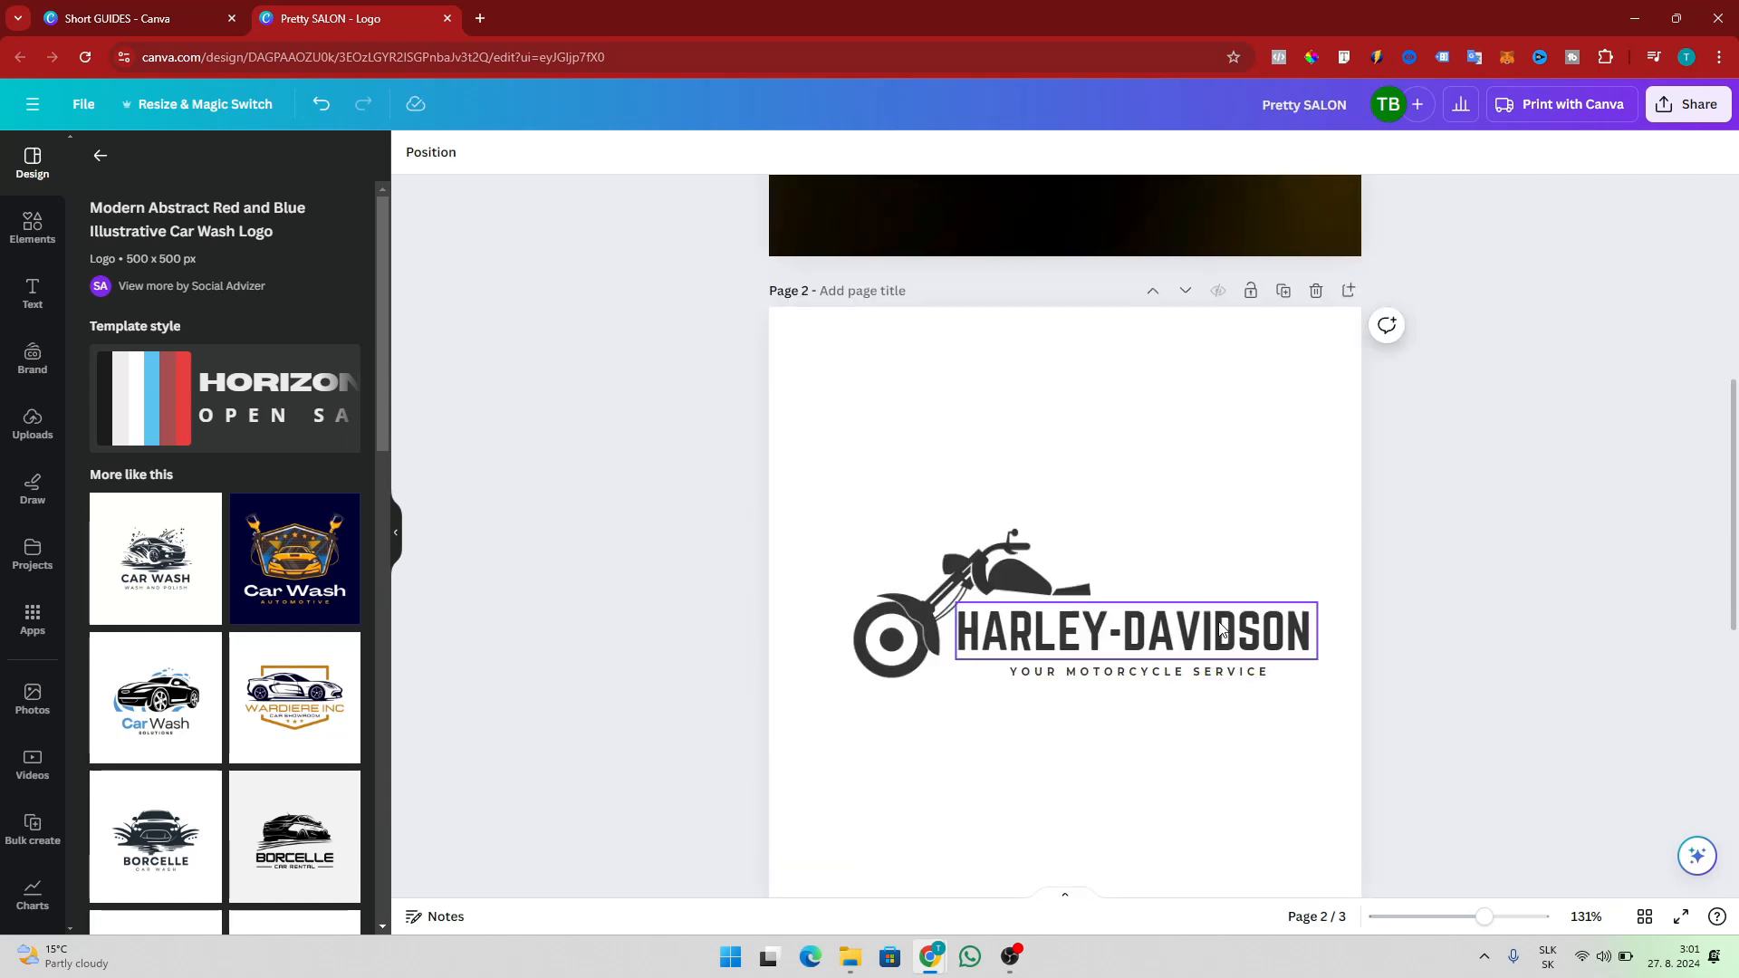
pyautogui.scroll(1, 1224, 619)
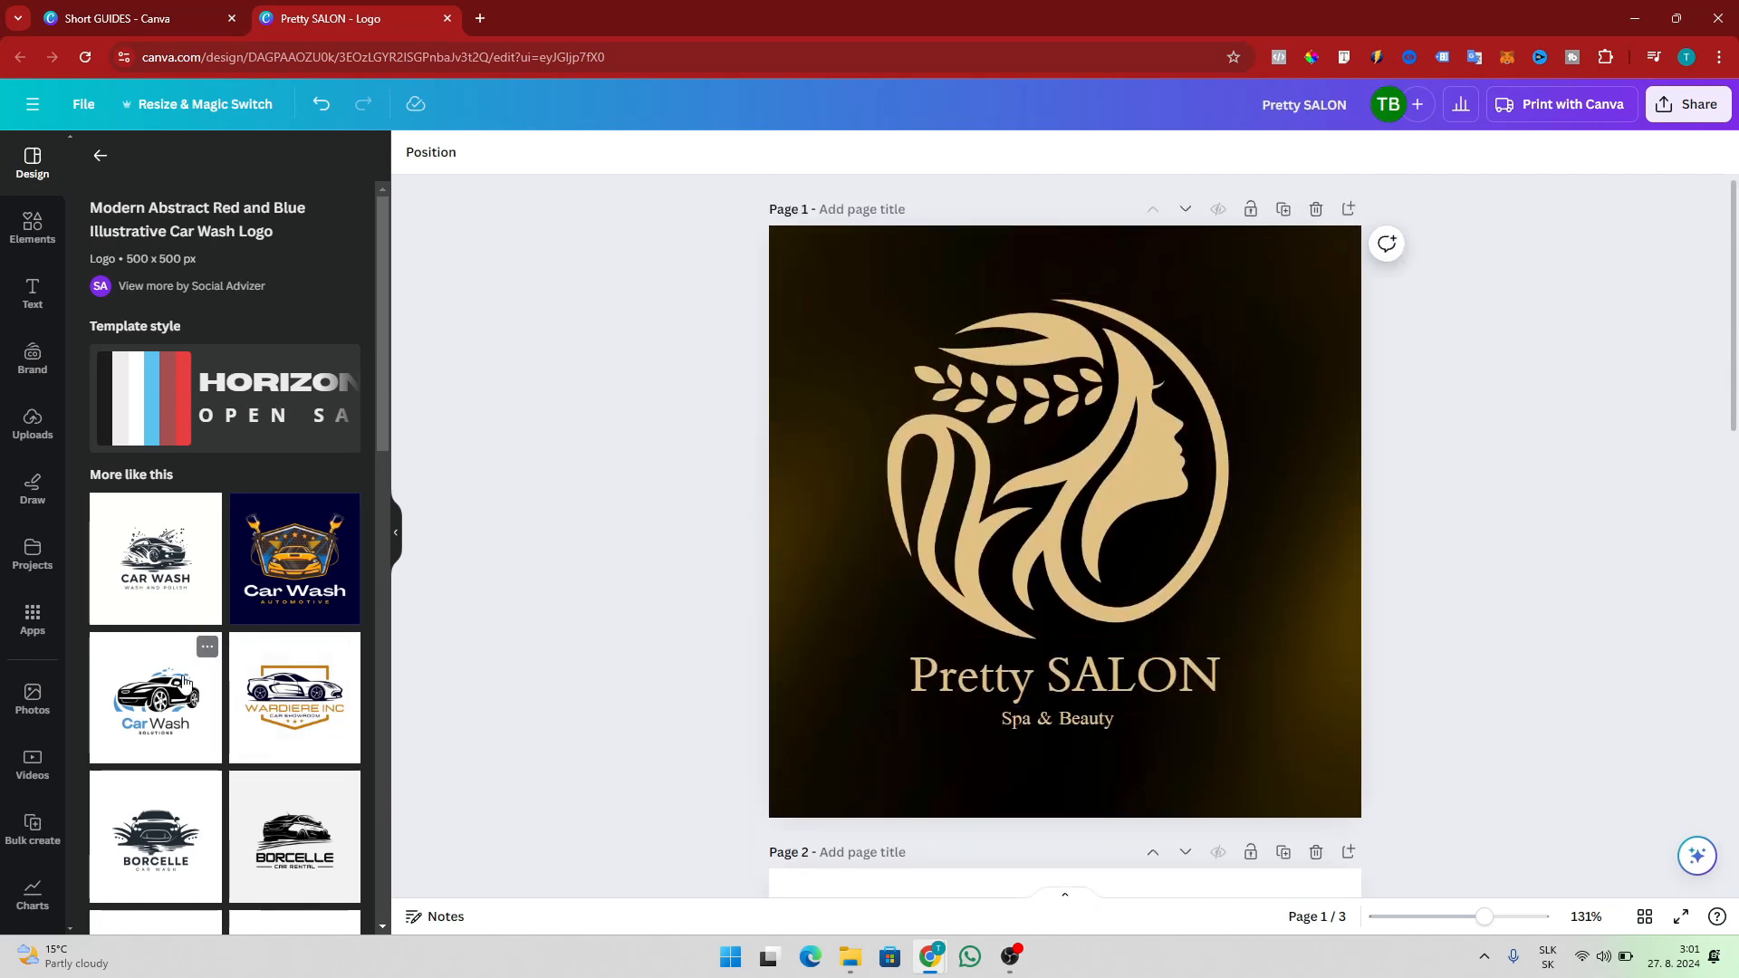
# Step: Download all three pages of the logo design as PNG files at 500 × 500 px
pyautogui.scroll(-1, 186, 681)
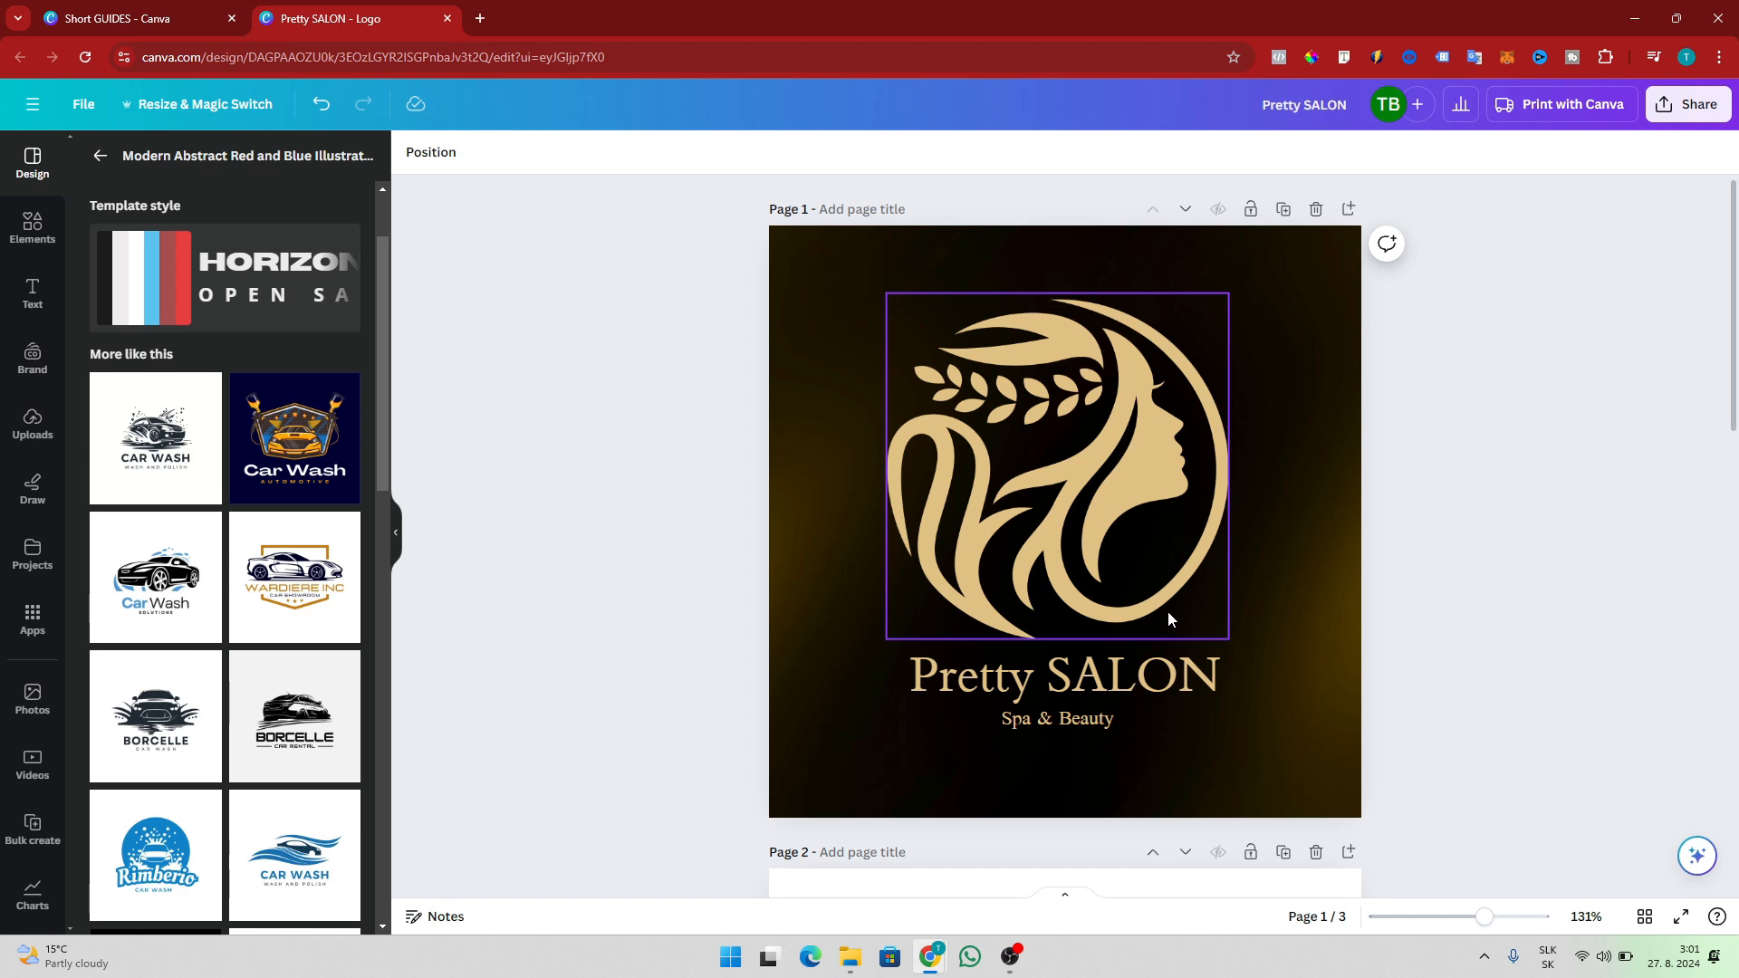
pyautogui.click(1662, 116)
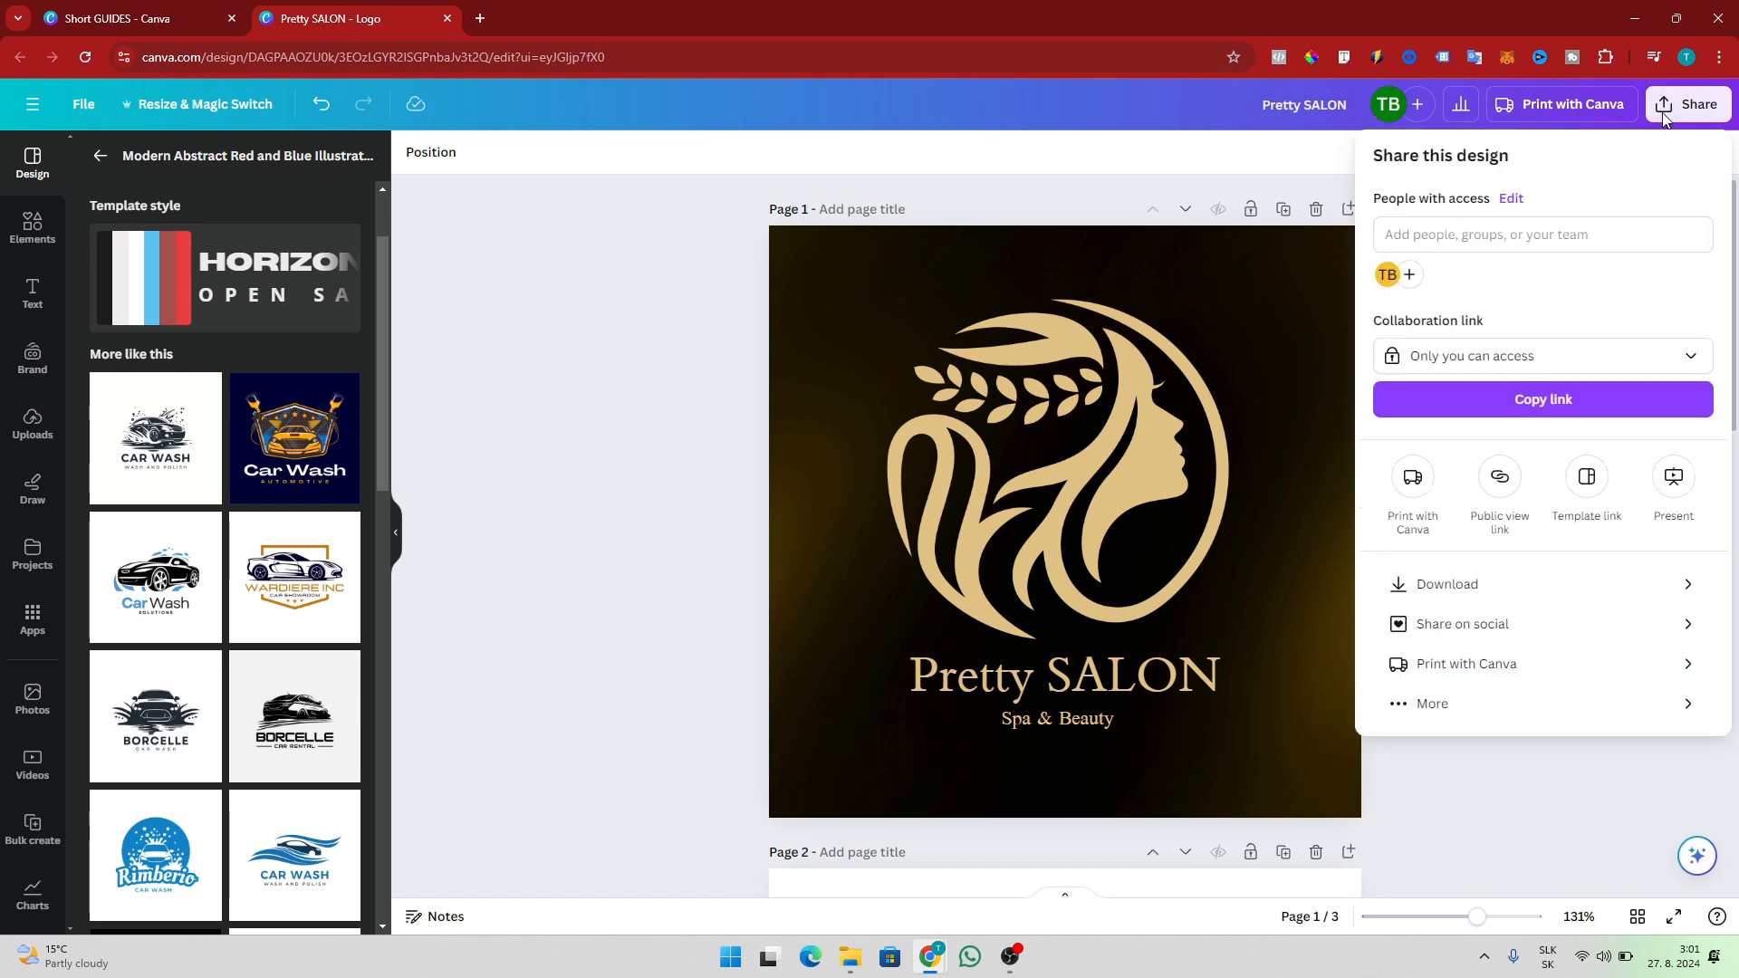
pyautogui.click(1503, 586)
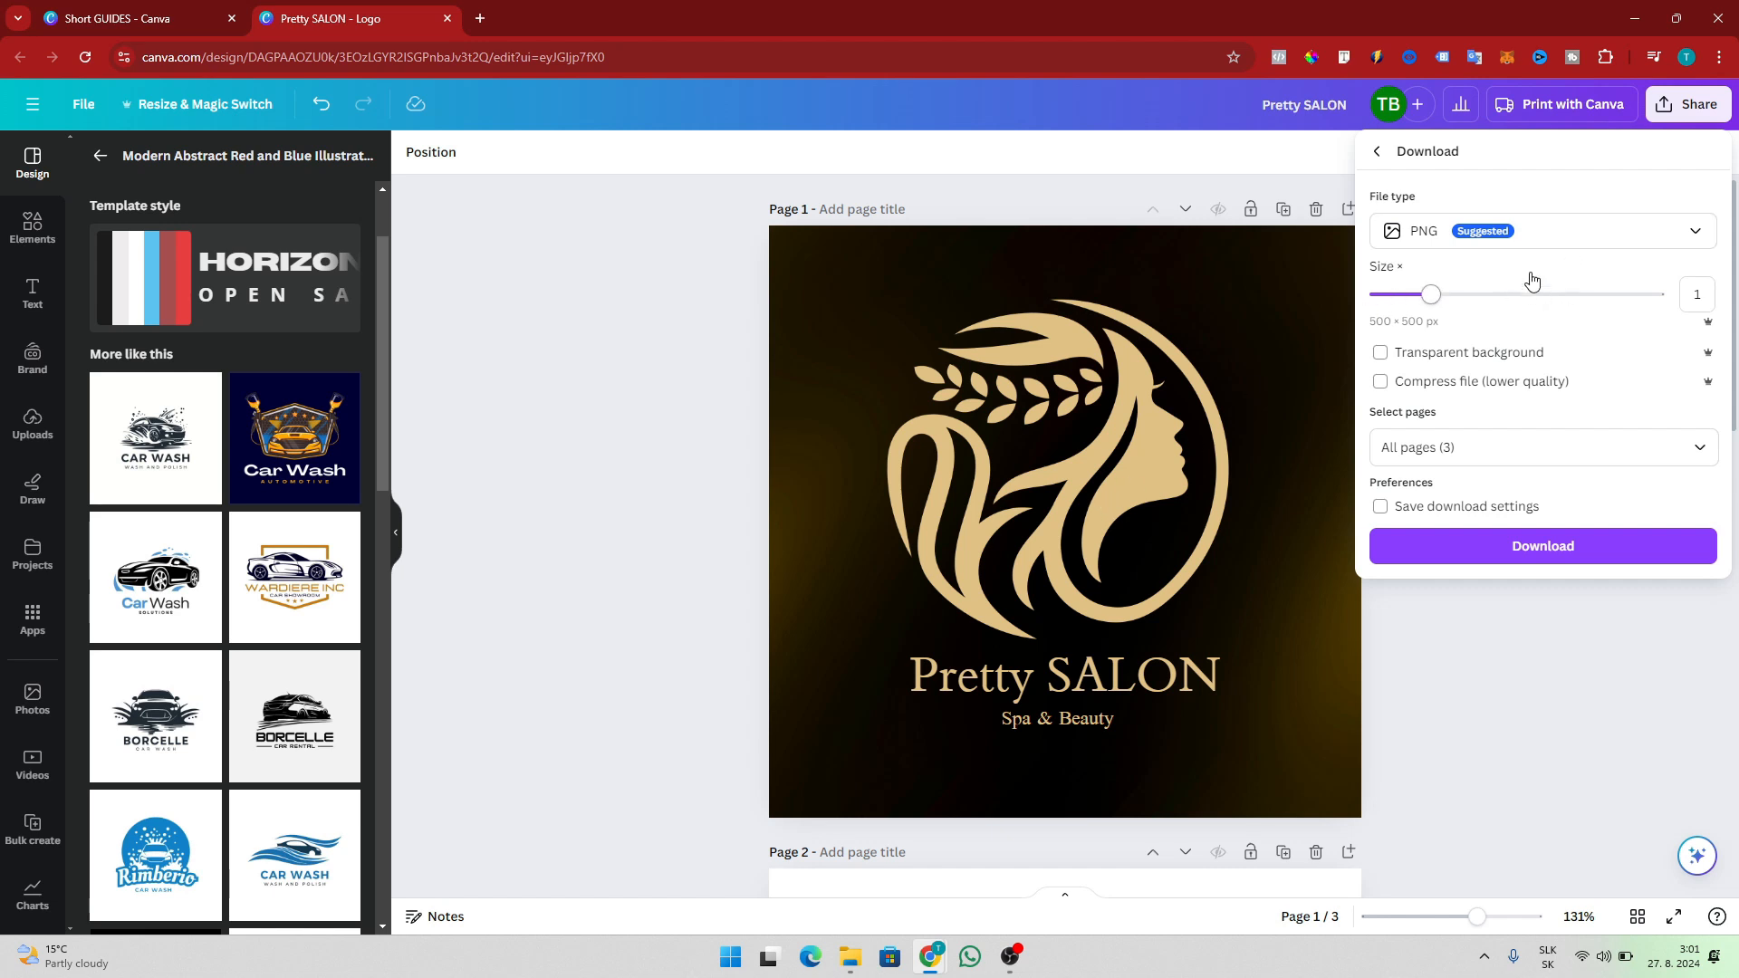
pyautogui.click(1508, 551)
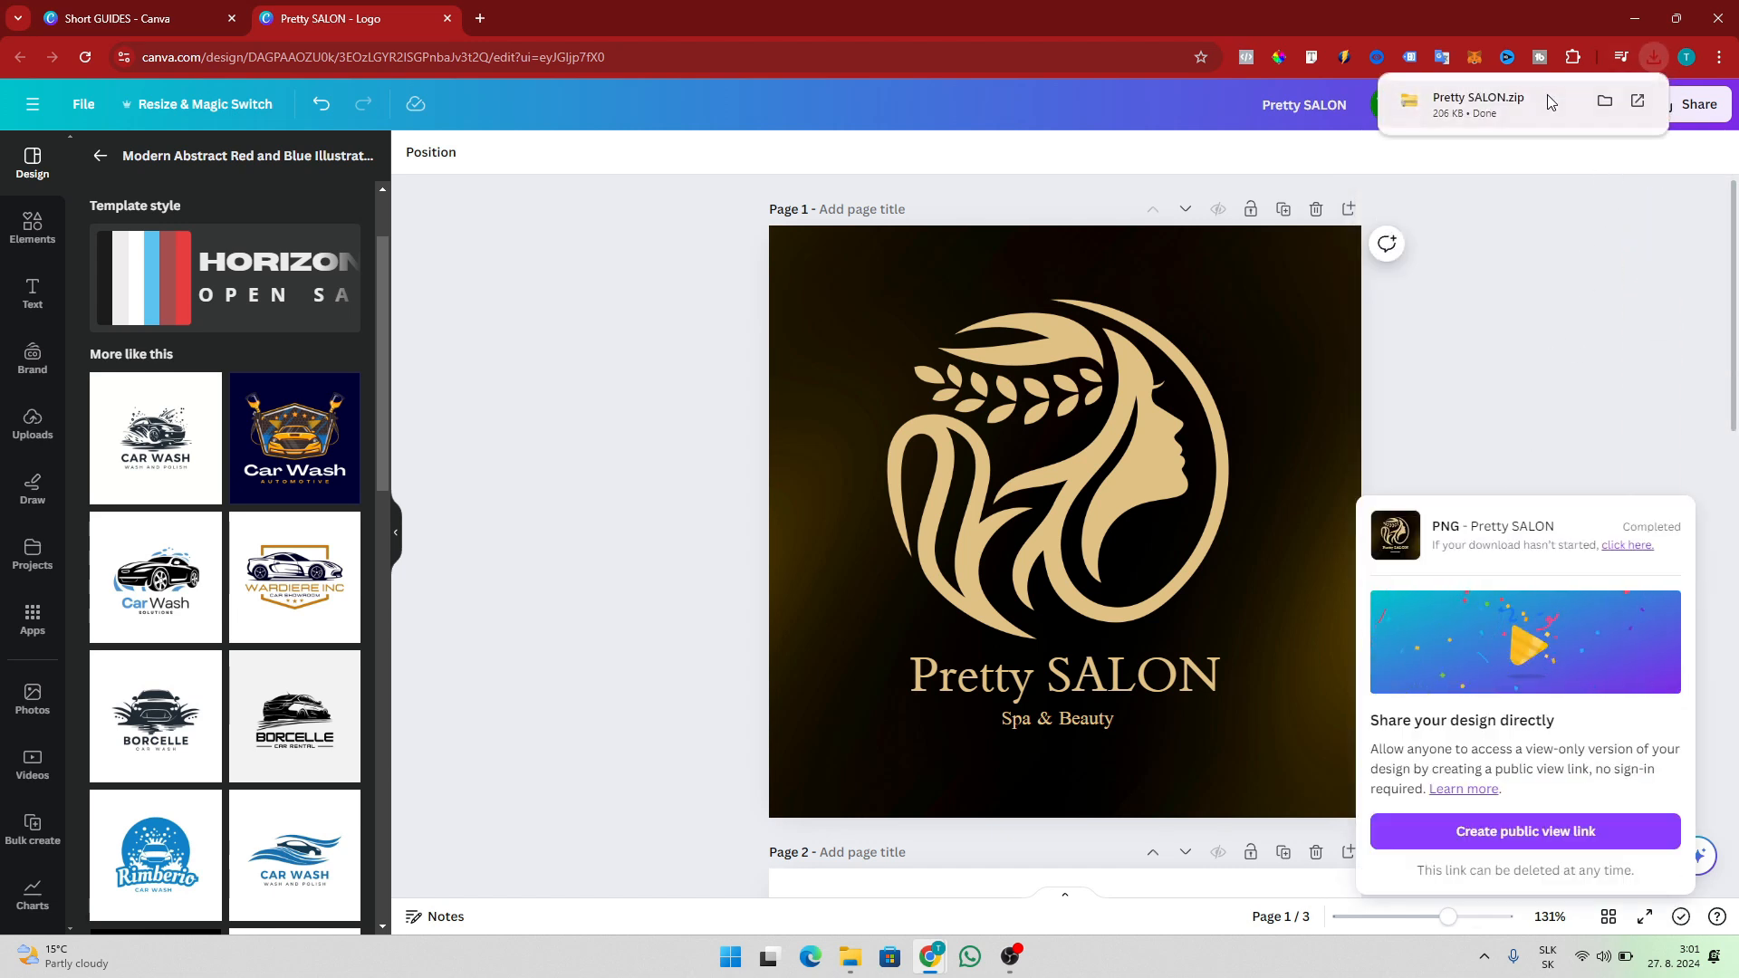
pyautogui.click(1574, 312)
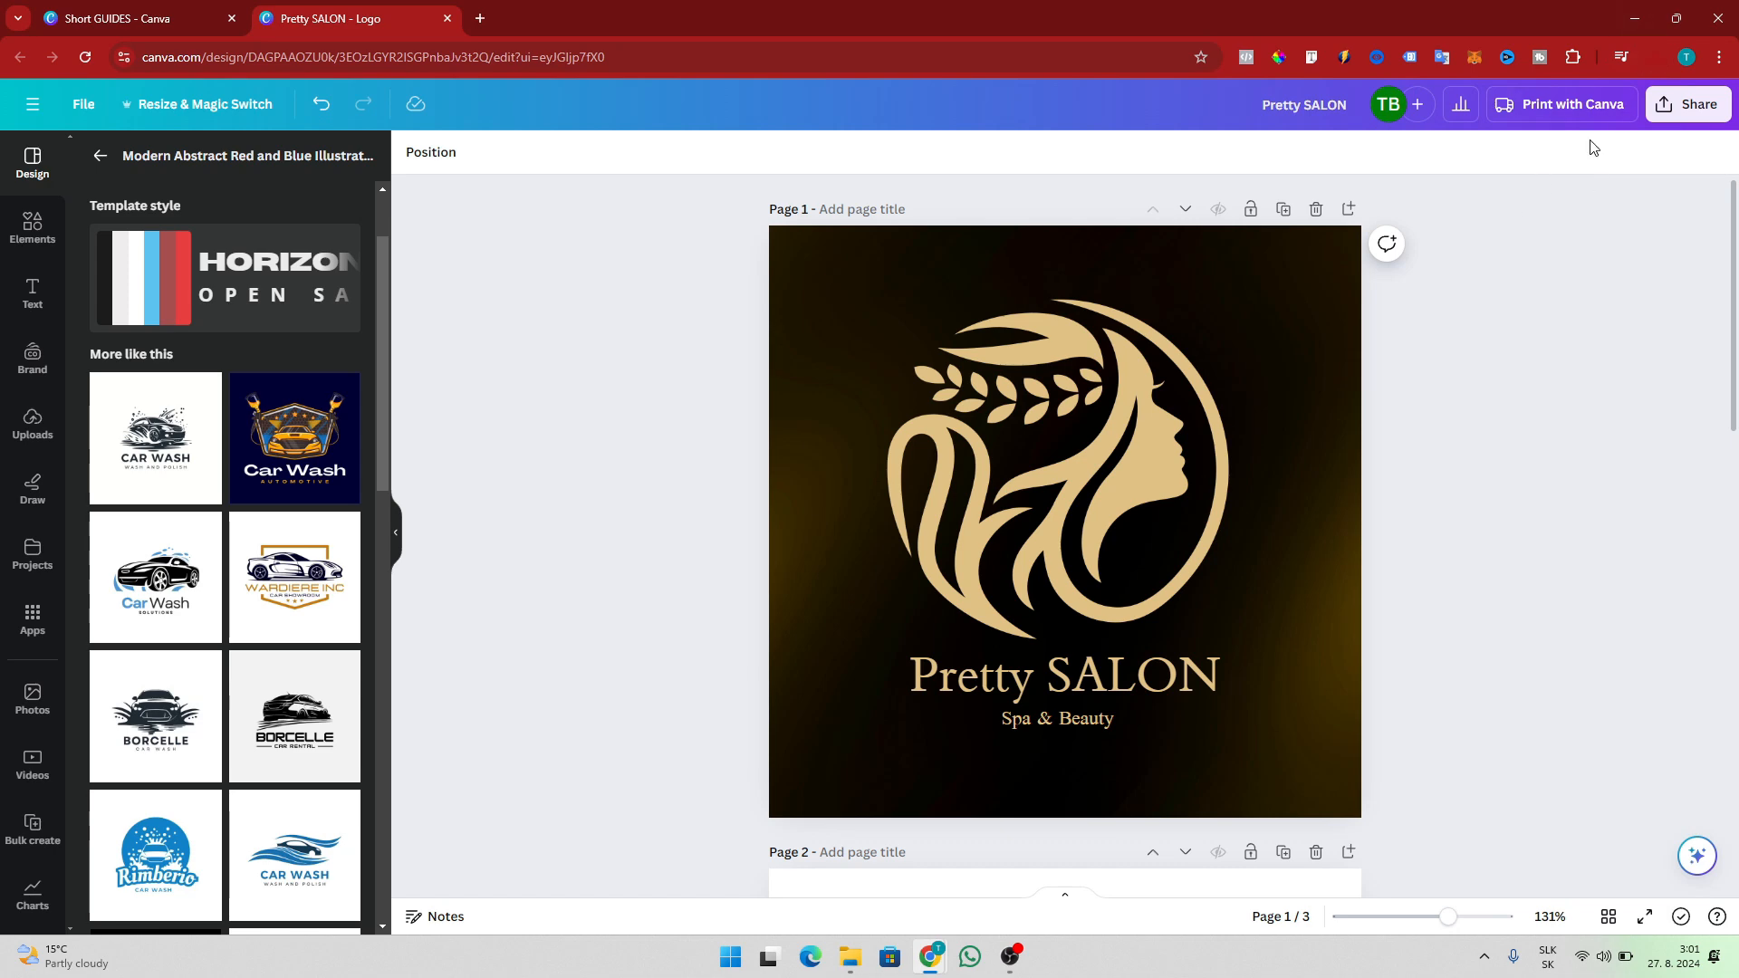
# Step: Download only page 1, the Pretty SALON logo, as a PNG
pyautogui.click(1666, 106)
pyautogui.click(1503, 593)
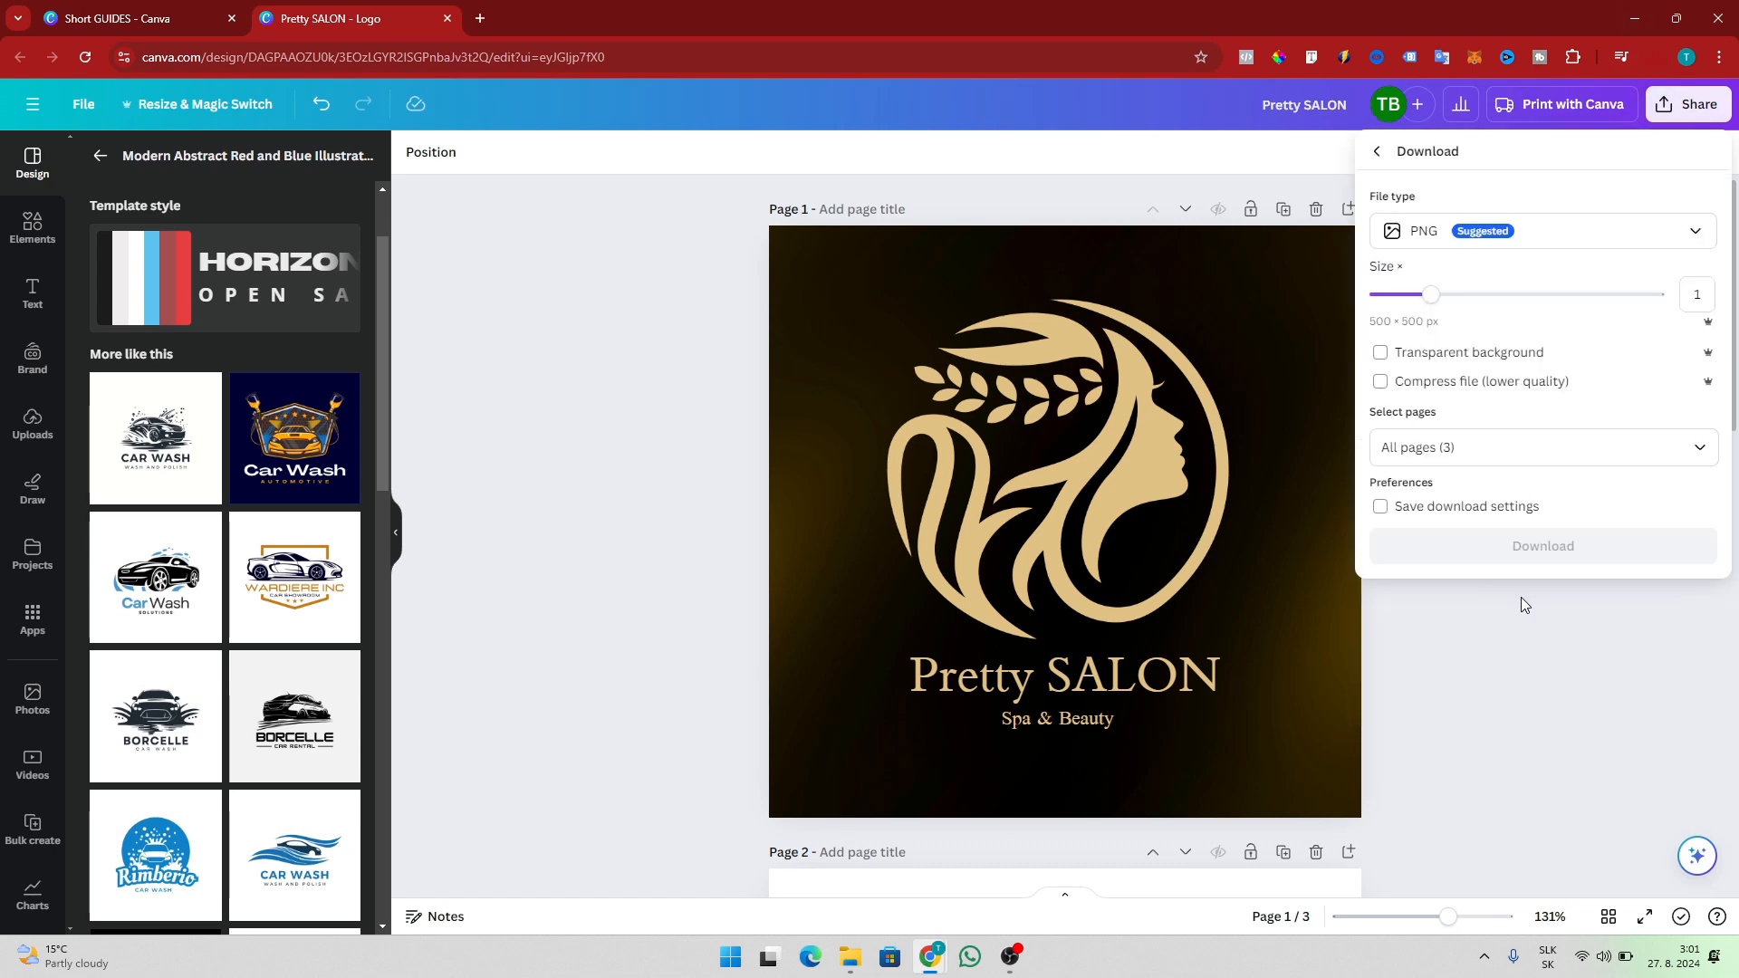
pyautogui.click(1657, 447)
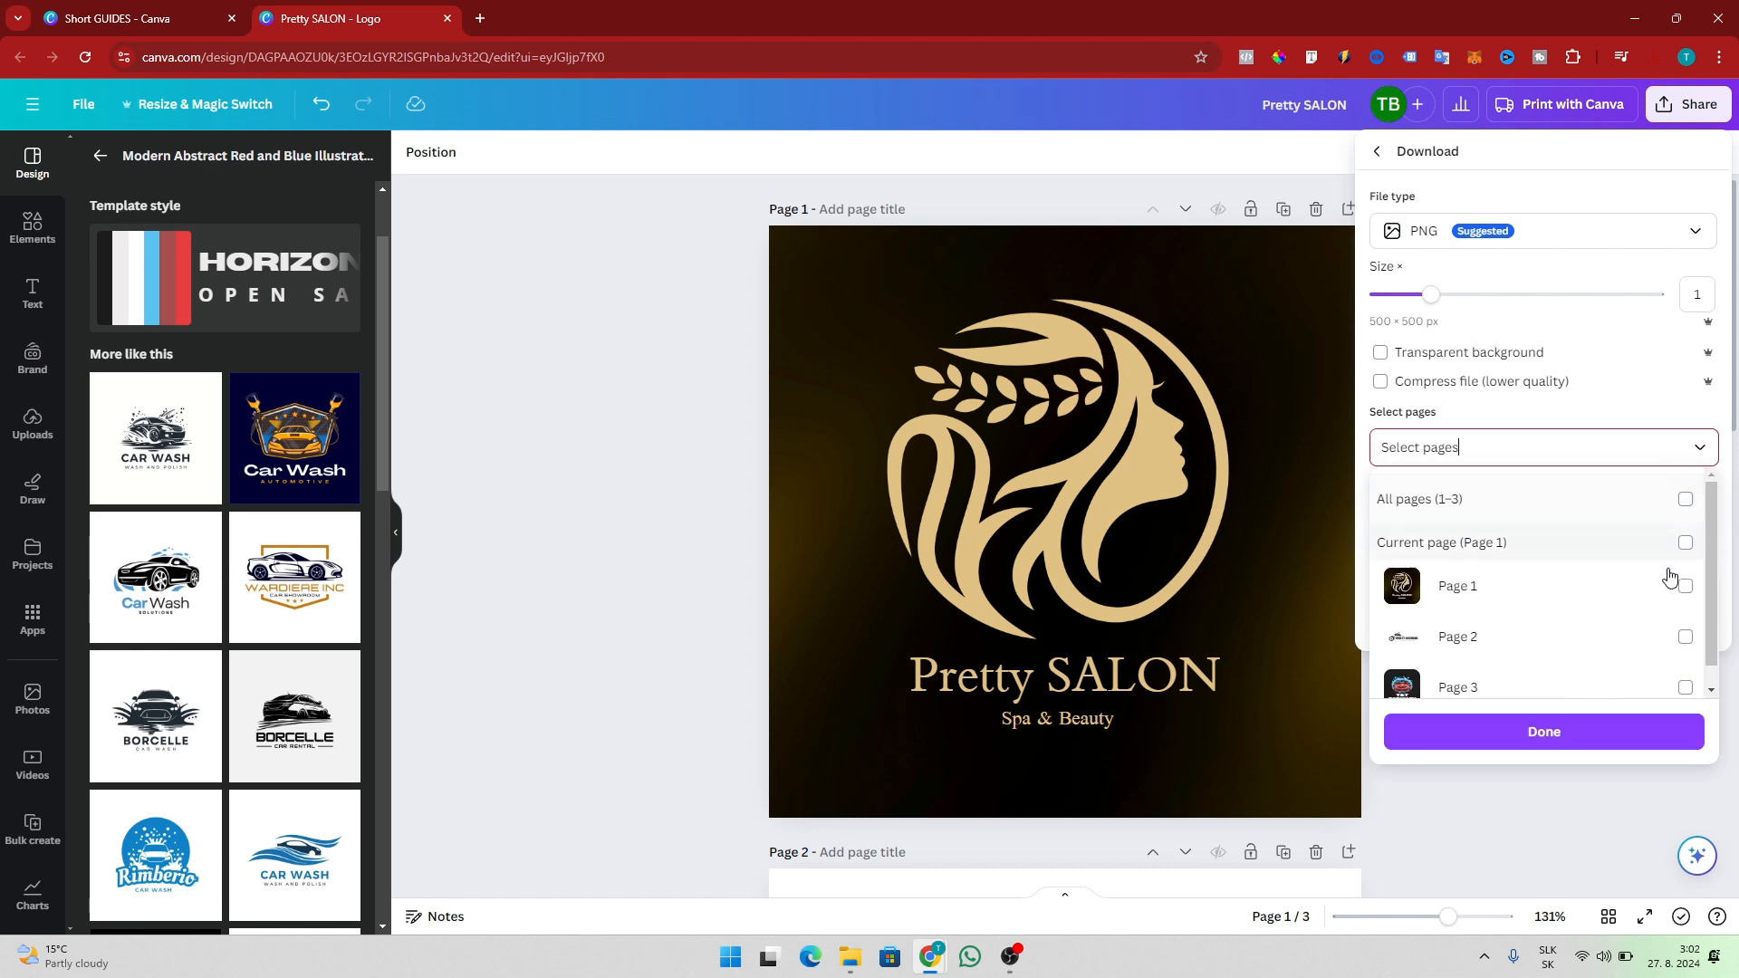
pyautogui.click(1682, 585)
pyautogui.click(1551, 734)
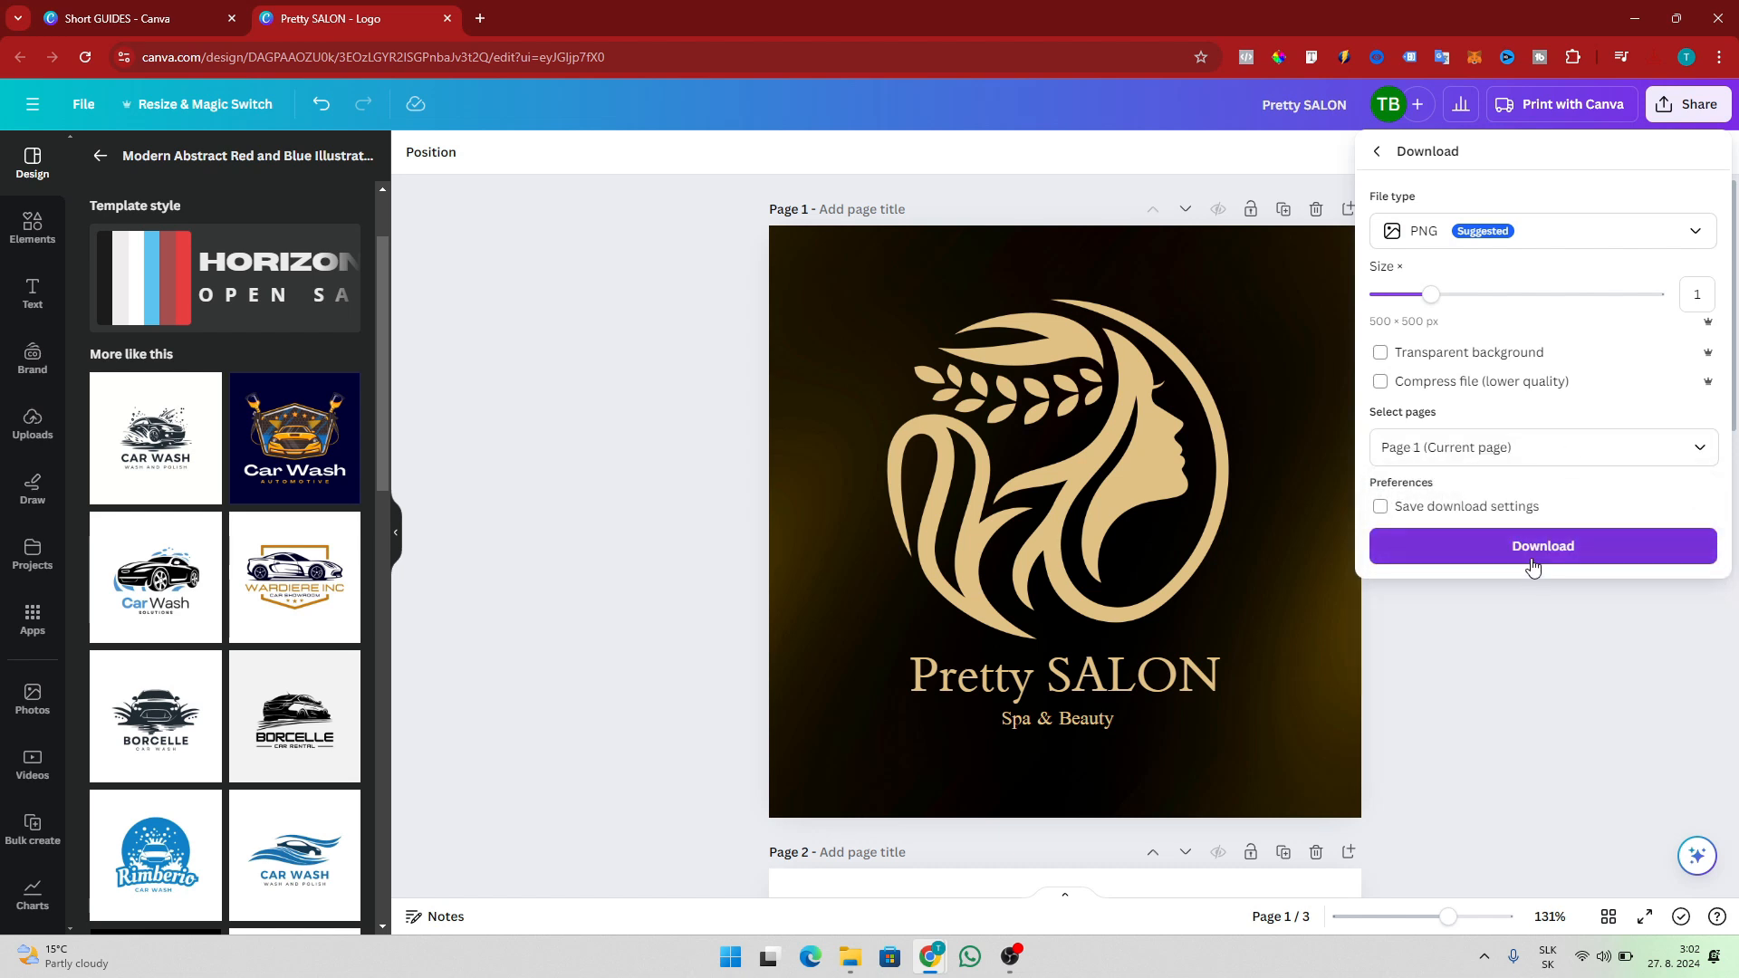
pyautogui.click(1531, 561)
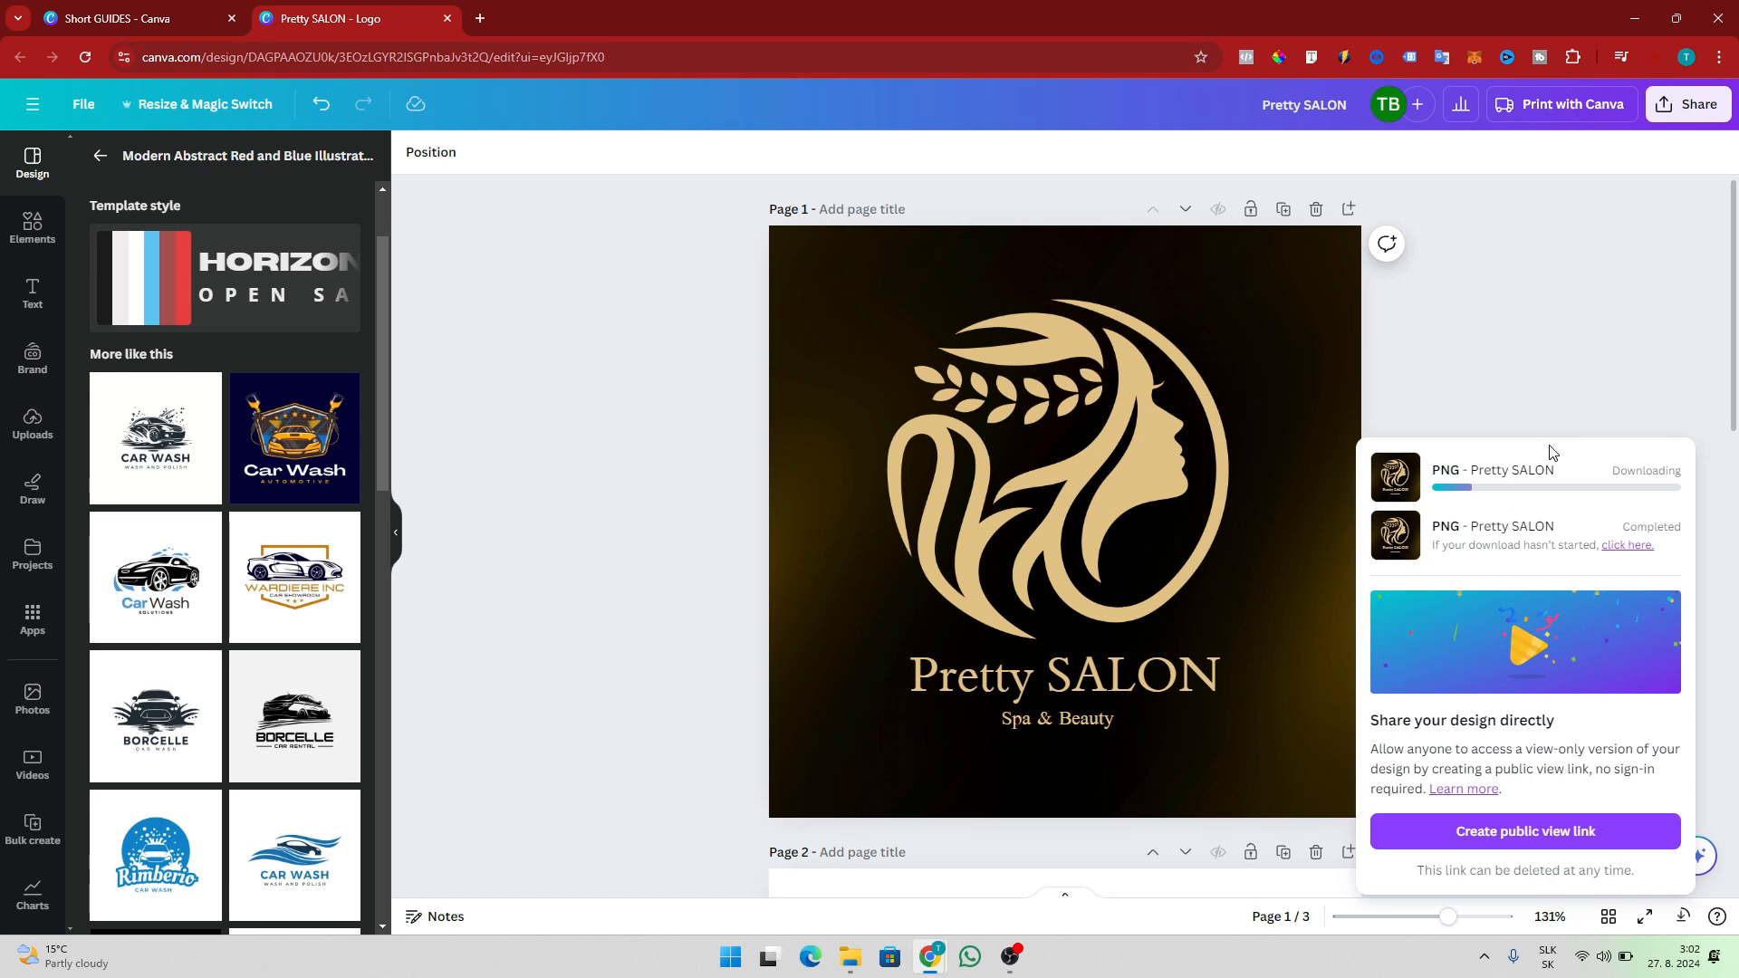
# Step: Open the downloaded Pretty SALON.png and examine the edge sharpness of its emblem and lettering up close, and close the image viewer
pyautogui.click(1652, 59)
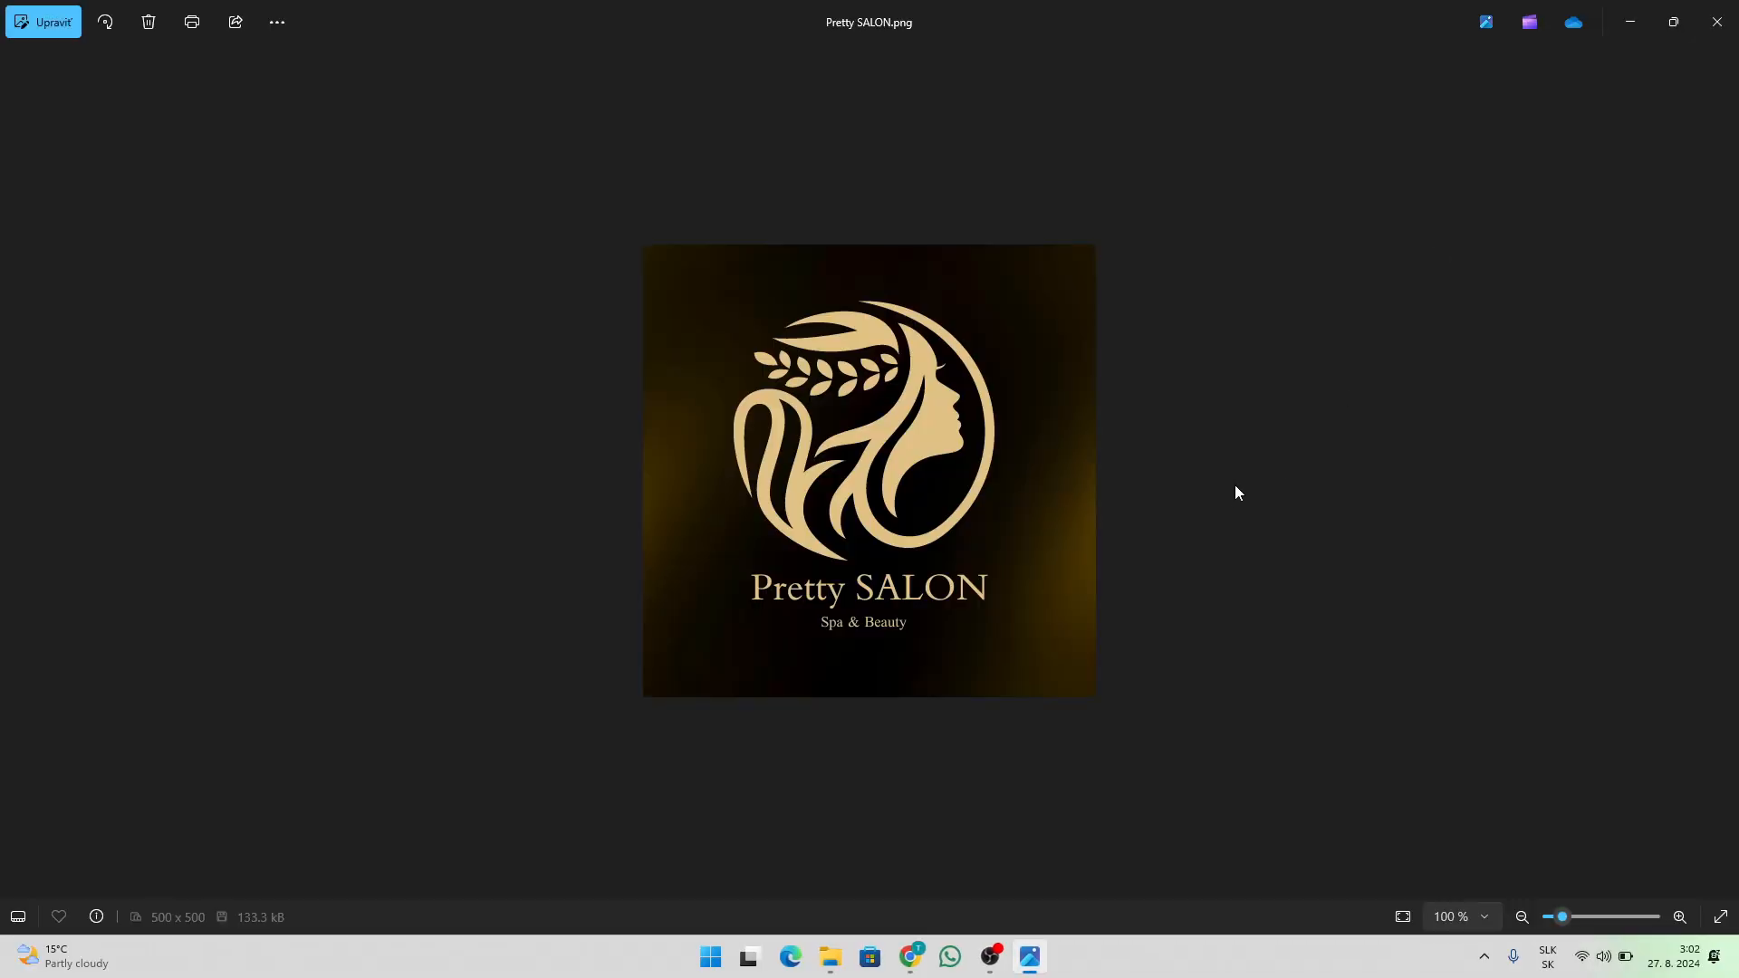
pyautogui.click(1673, 21)
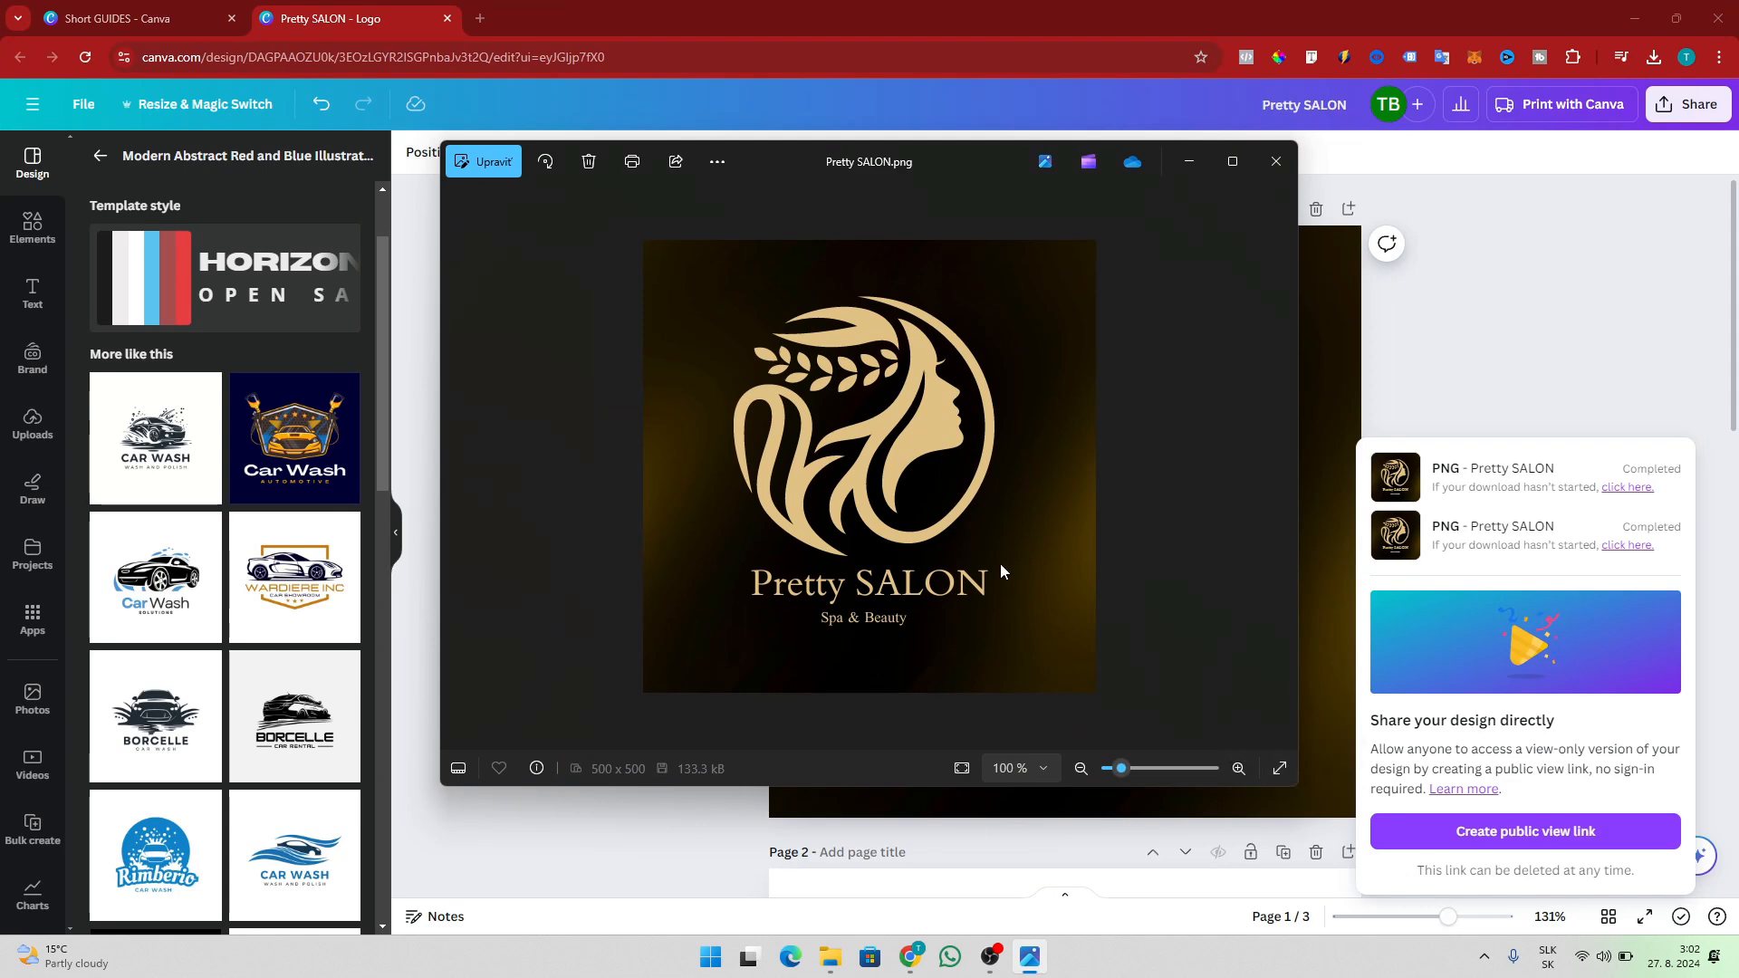
pyautogui.scroll(10, 1000, 563)
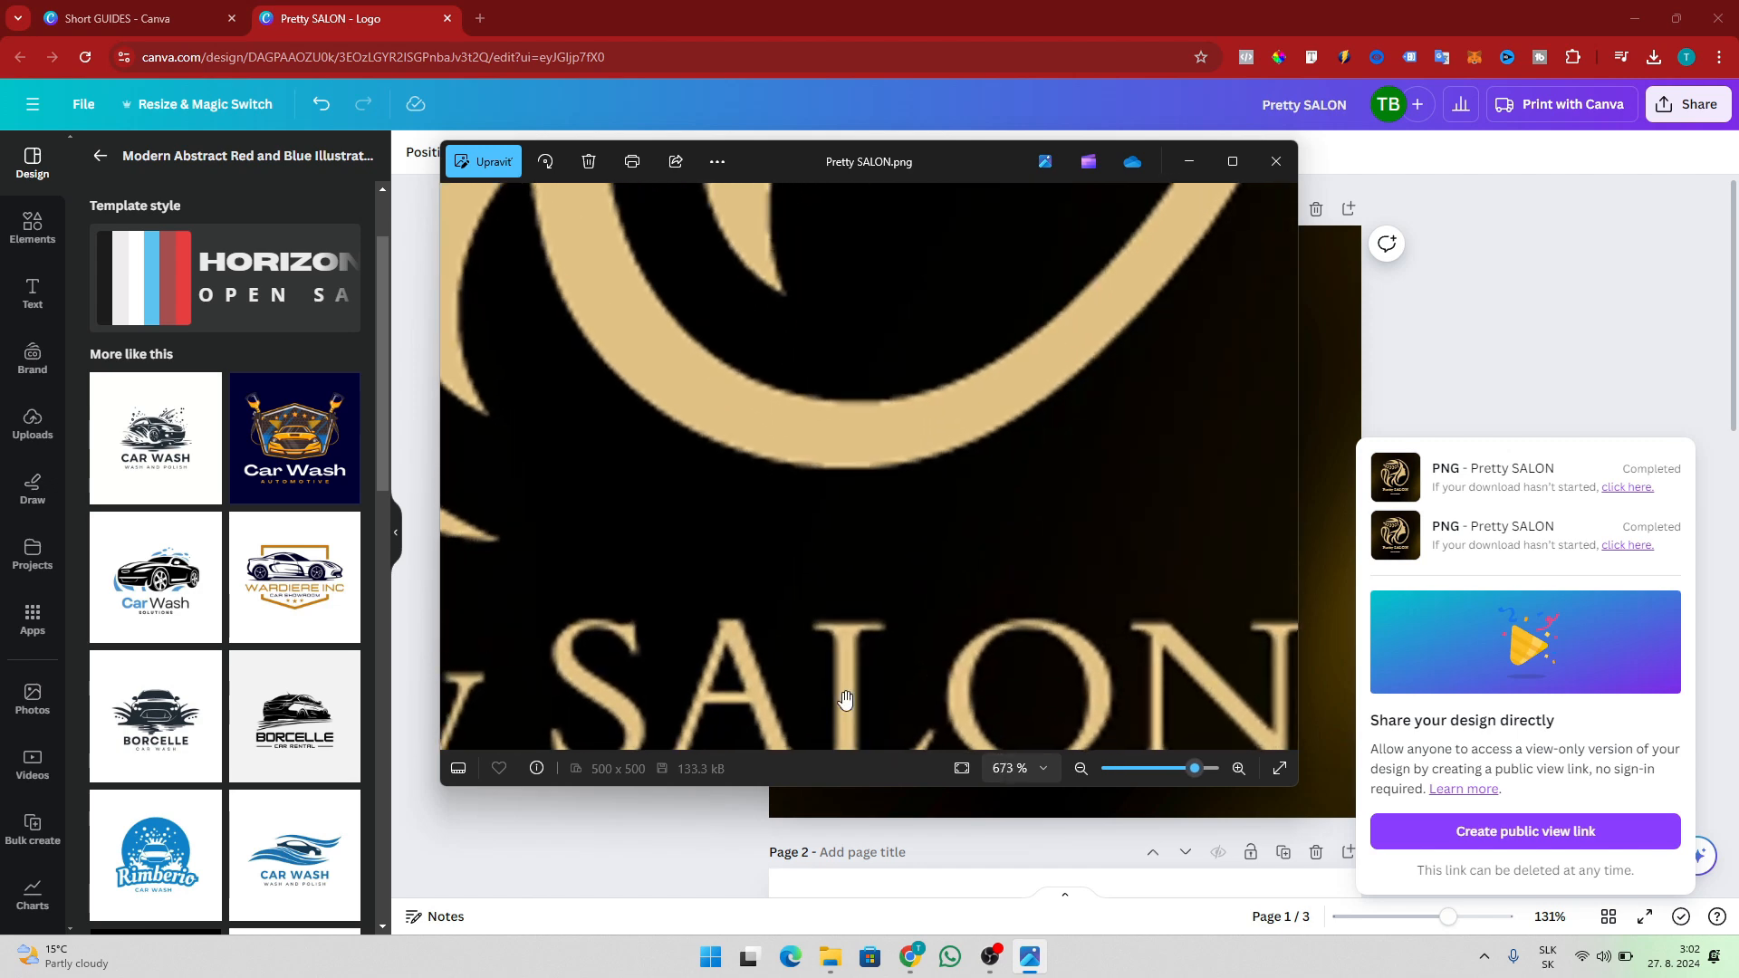
pyautogui.scroll(2, 856, 675)
pyautogui.scroll(-6, 862, 650)
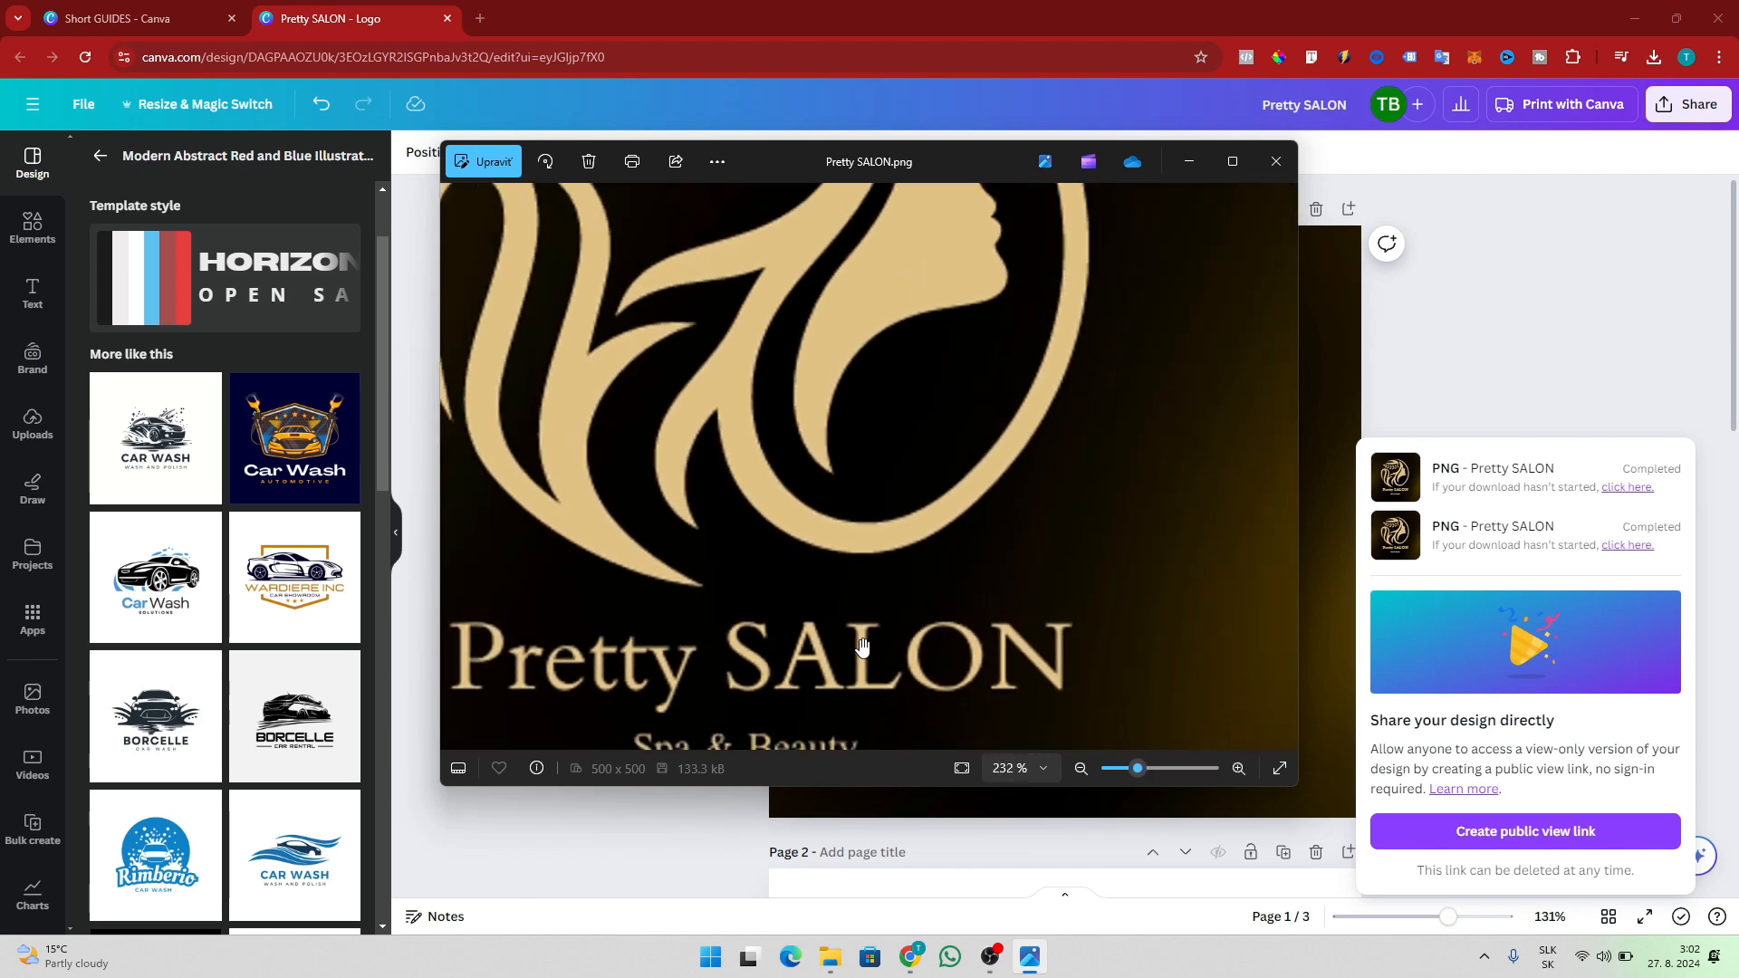
pyautogui.scroll(6, 864, 652)
pyautogui.scroll(-5, 869, 659)
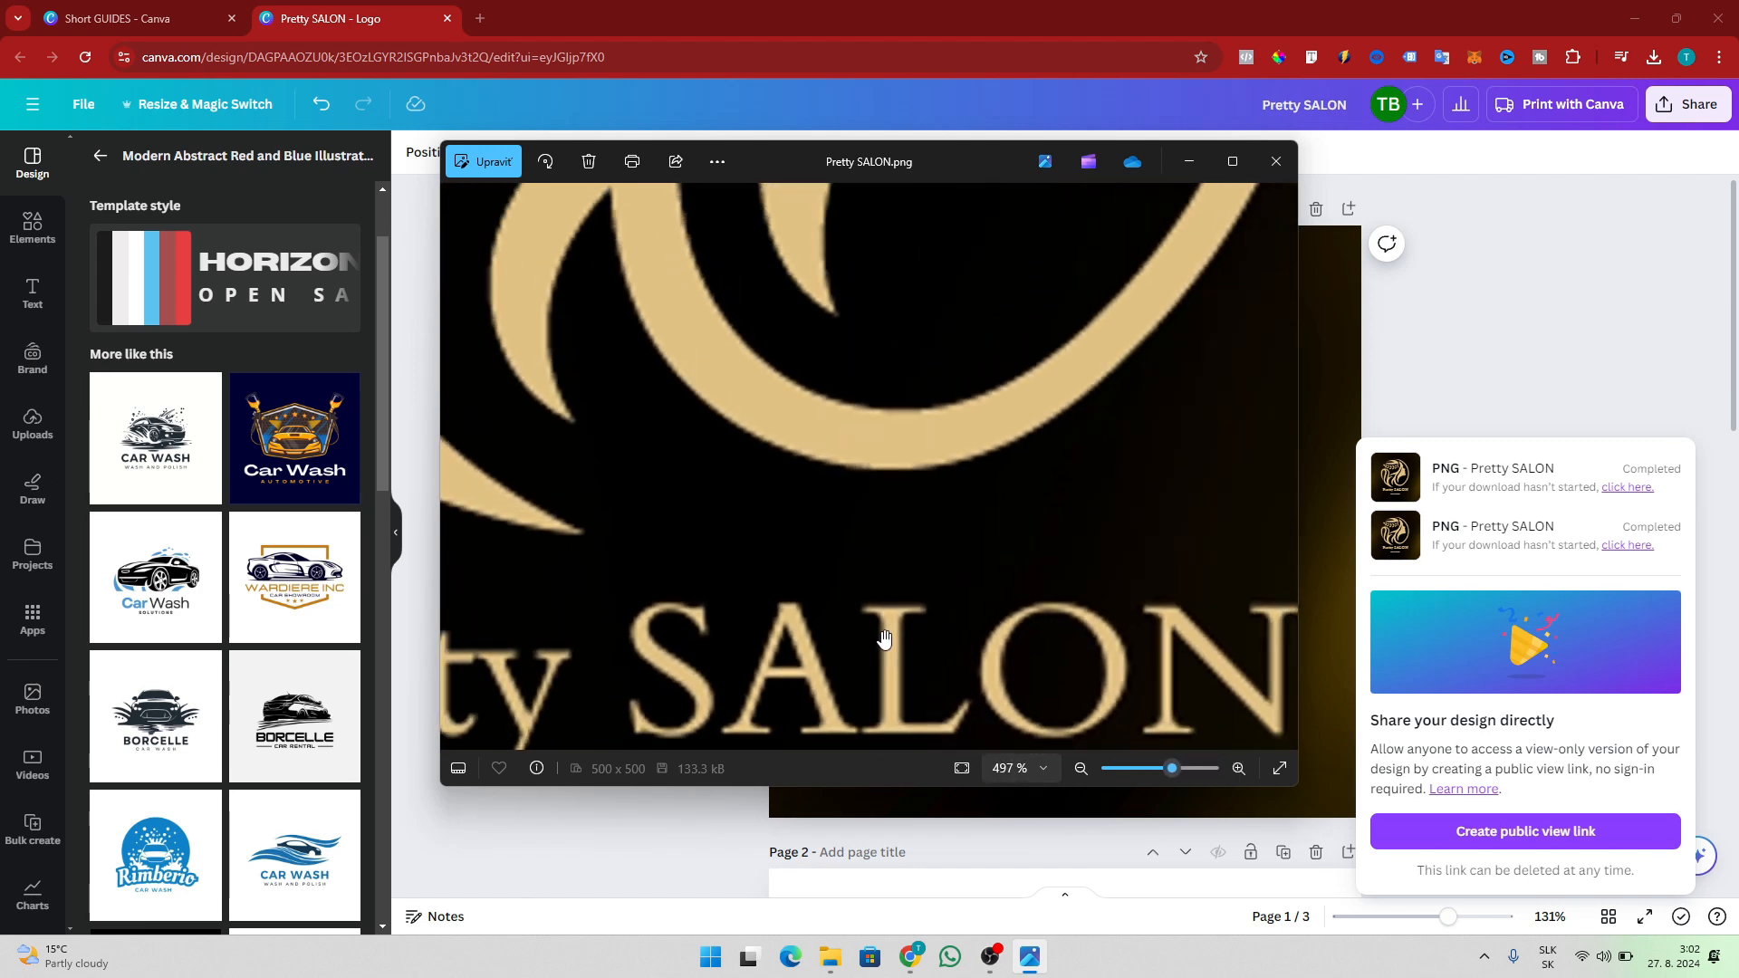
pyautogui.scroll(-4, 880, 652)
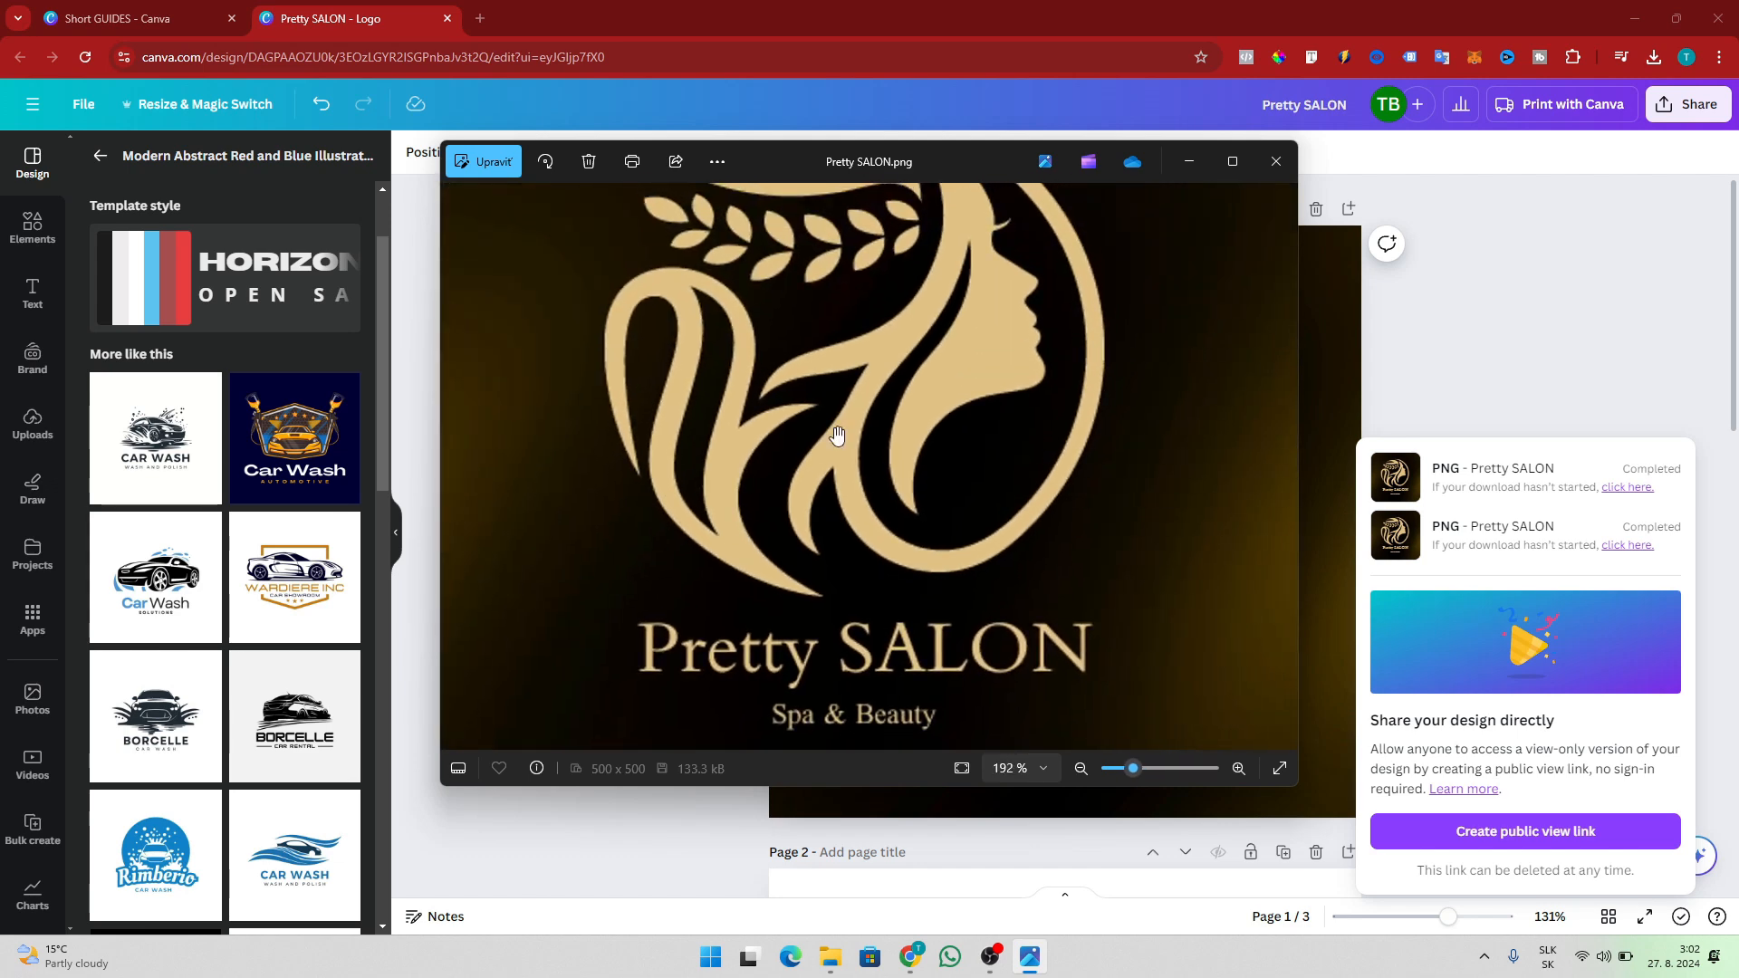
pyautogui.scroll(4, 854, 404)
pyautogui.scroll(3, 860, 466)
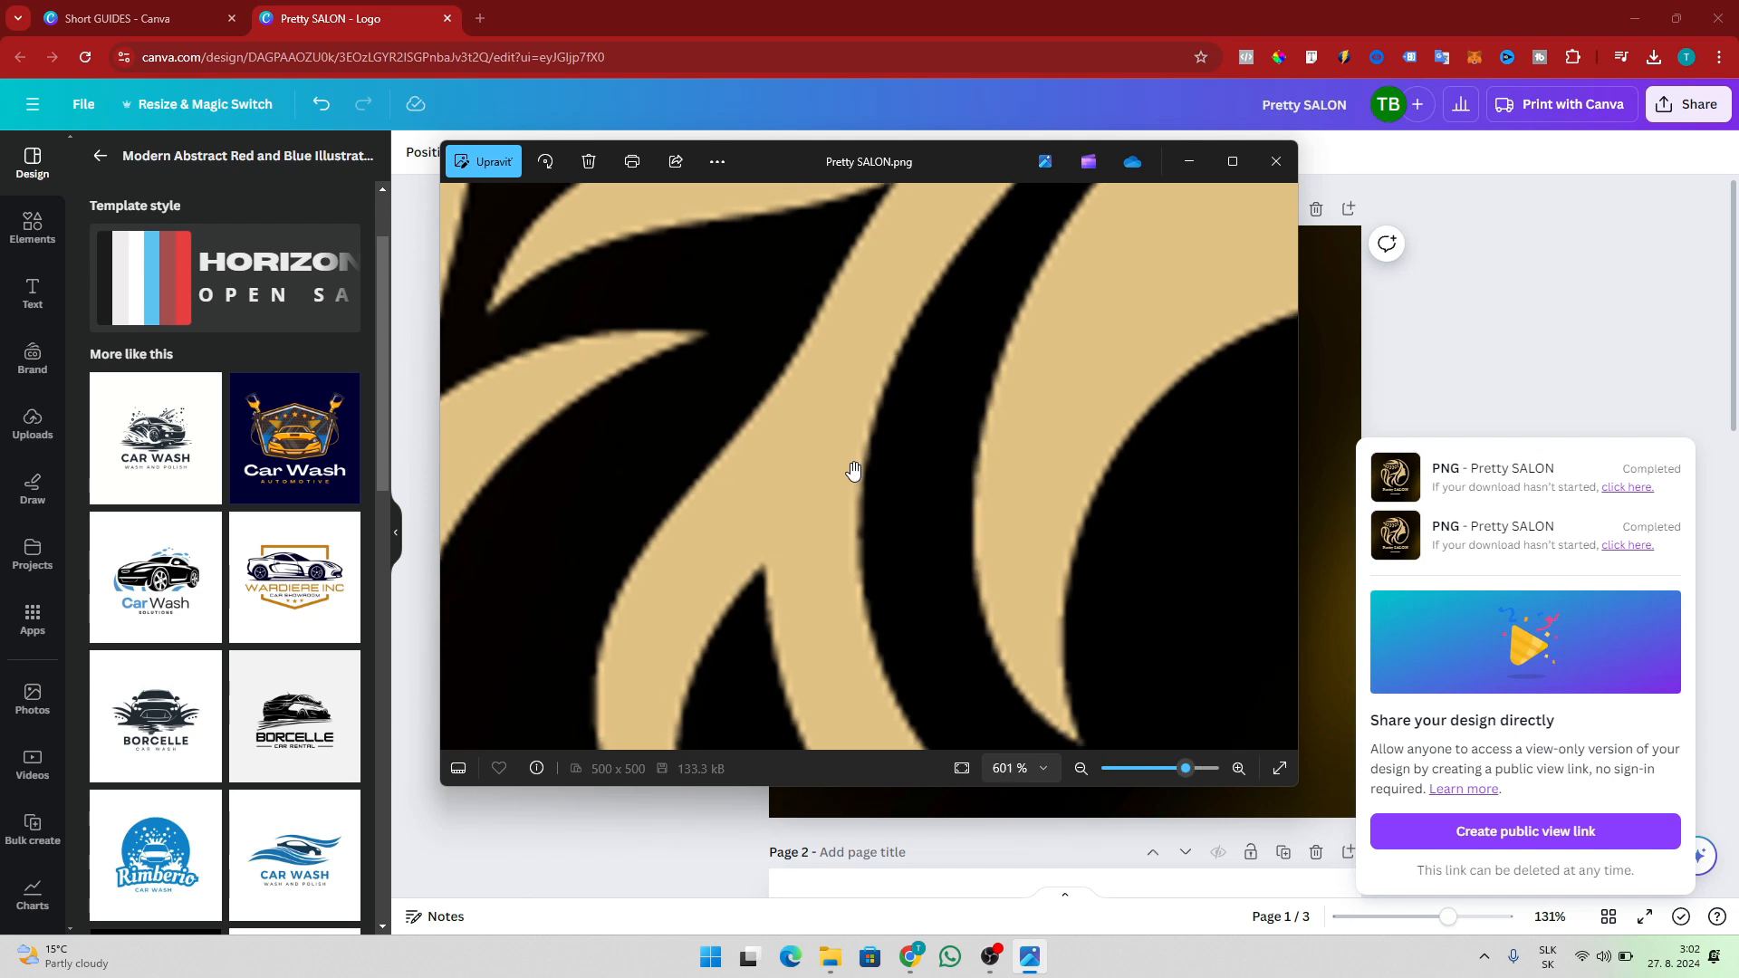
pyautogui.scroll(-6, 851, 471)
pyautogui.click(1275, 162)
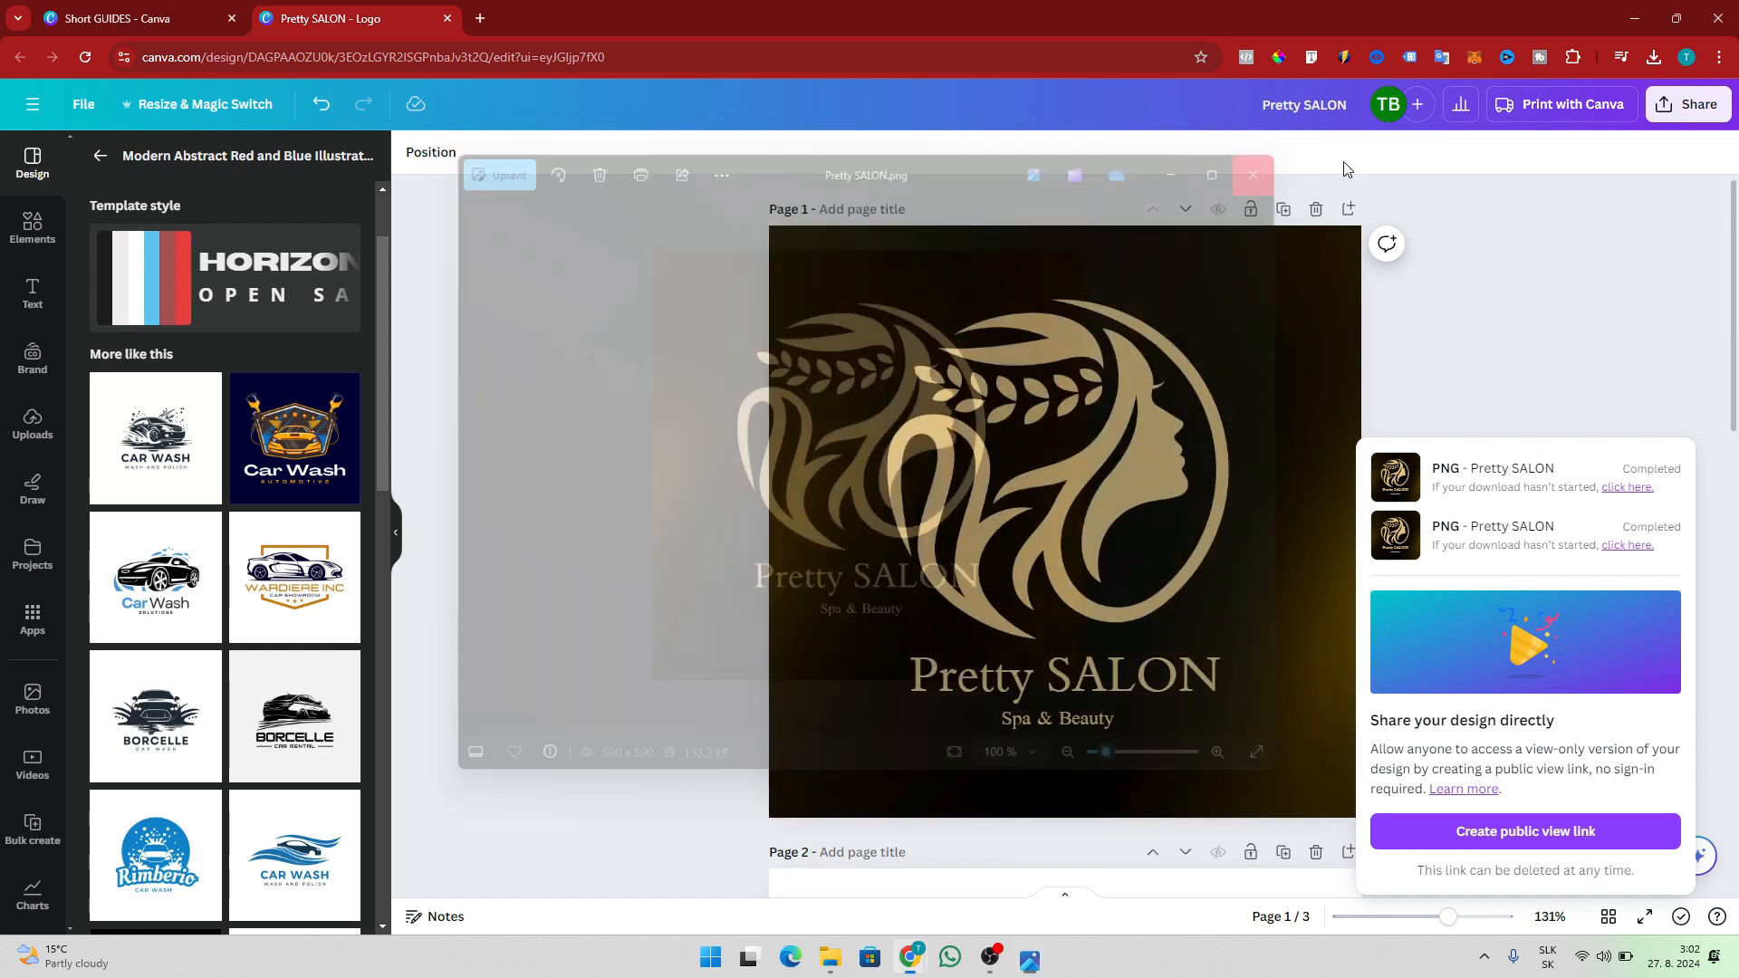
# Step: Download only page 1, the Pretty SALON logo, as an SVG file
pyautogui.click(1576, 258)
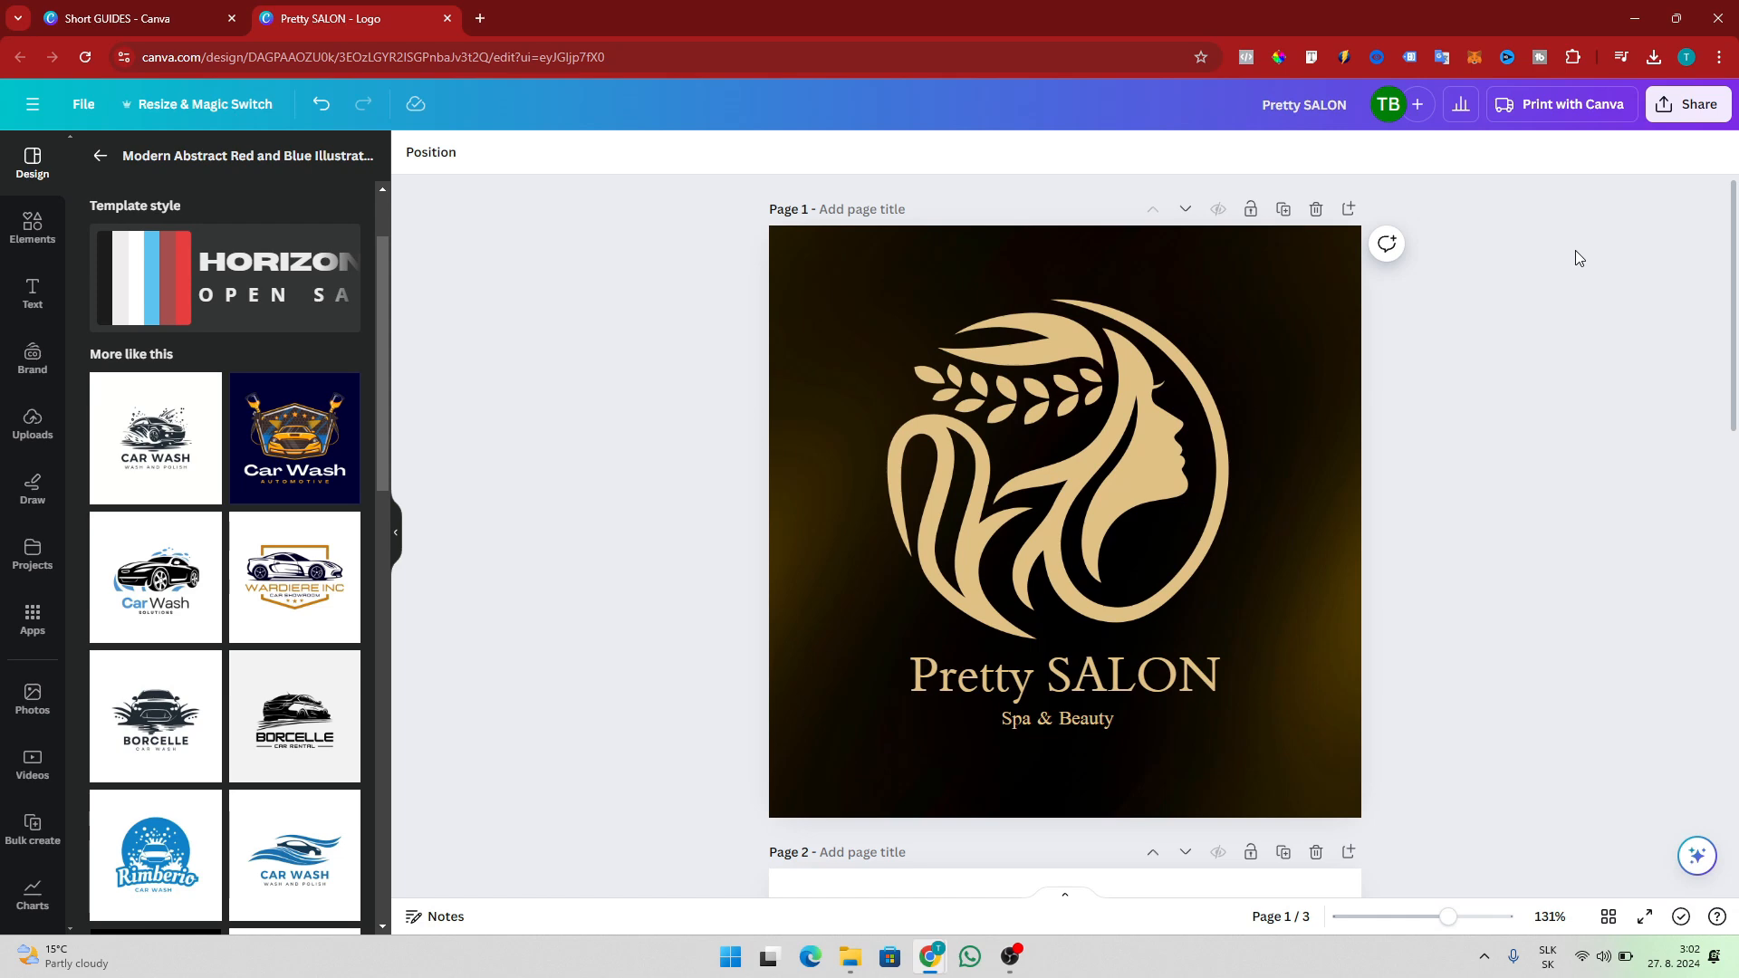
pyautogui.click(1672, 106)
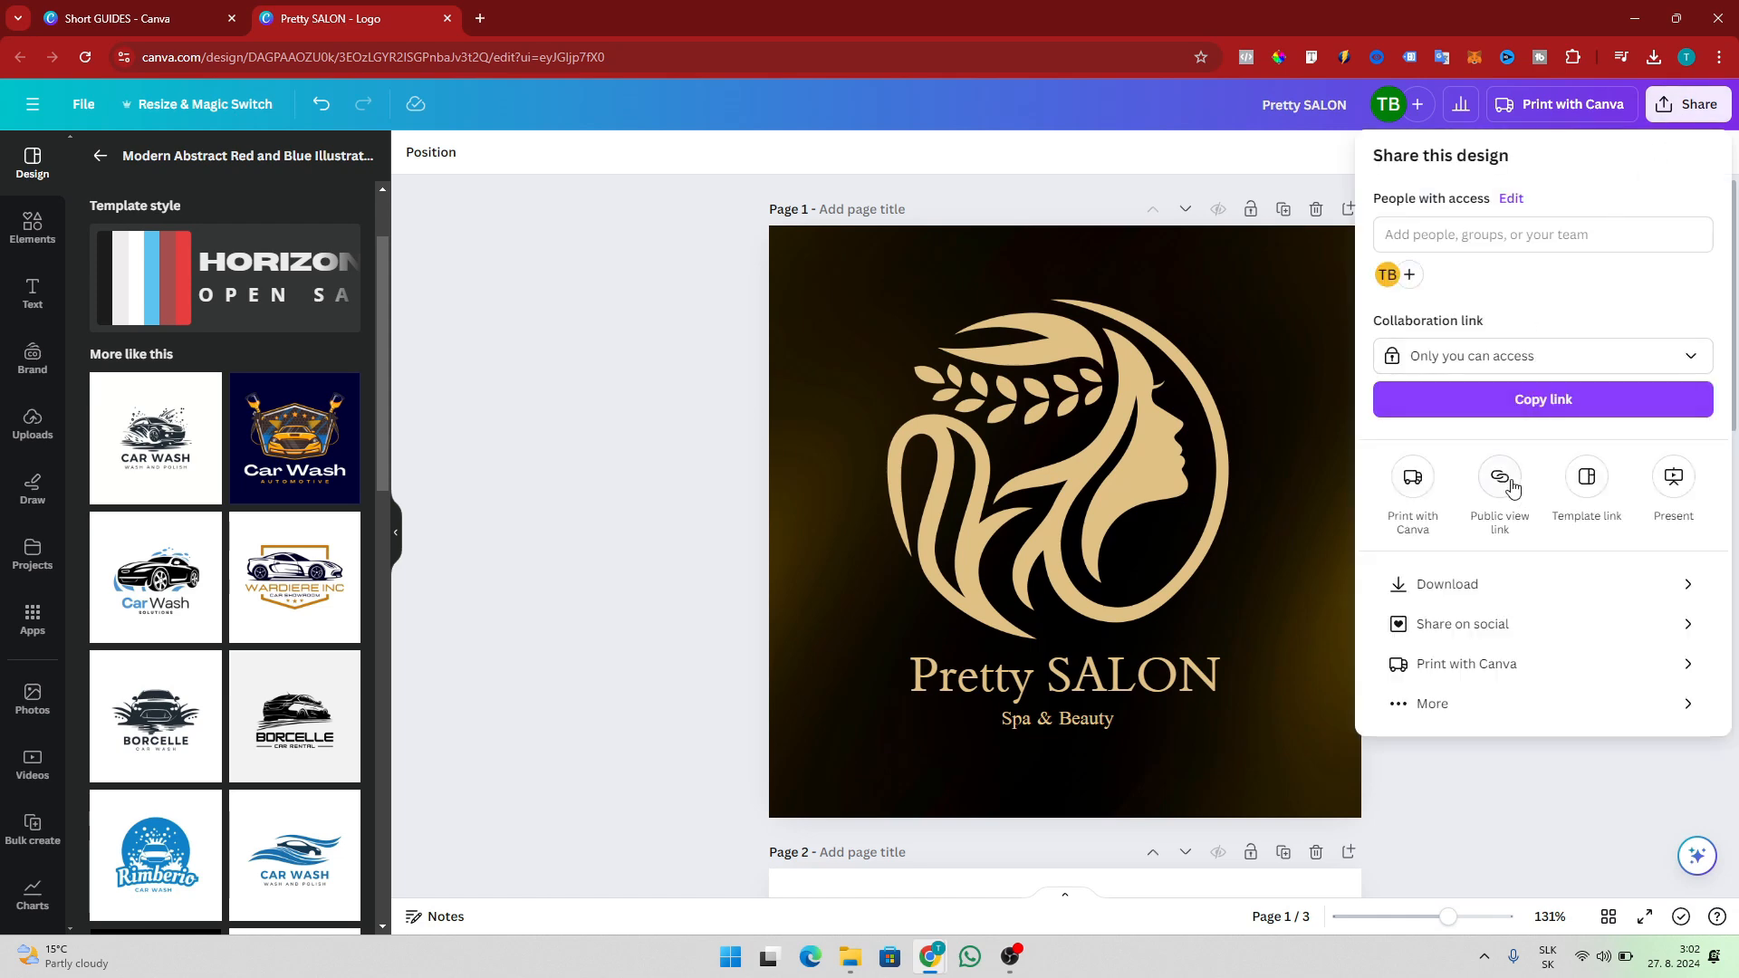
pyautogui.click(1602, 585)
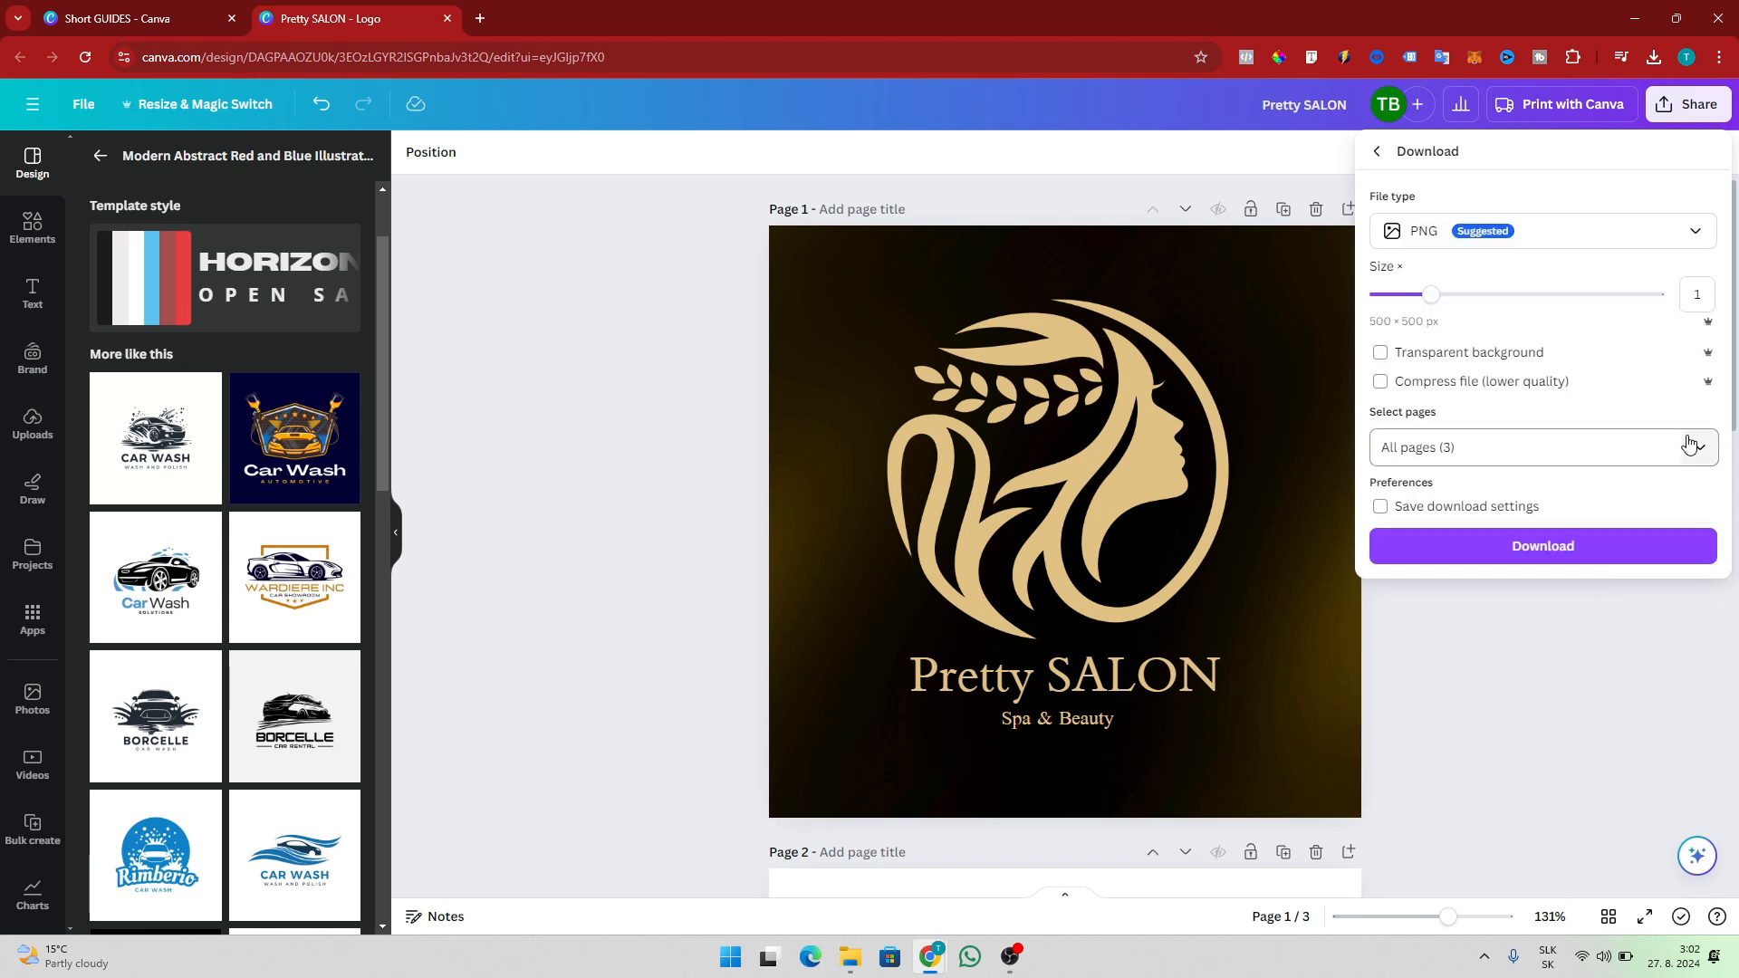
pyautogui.click(1689, 444)
pyautogui.click(1637, 499)
pyautogui.click(1599, 589)
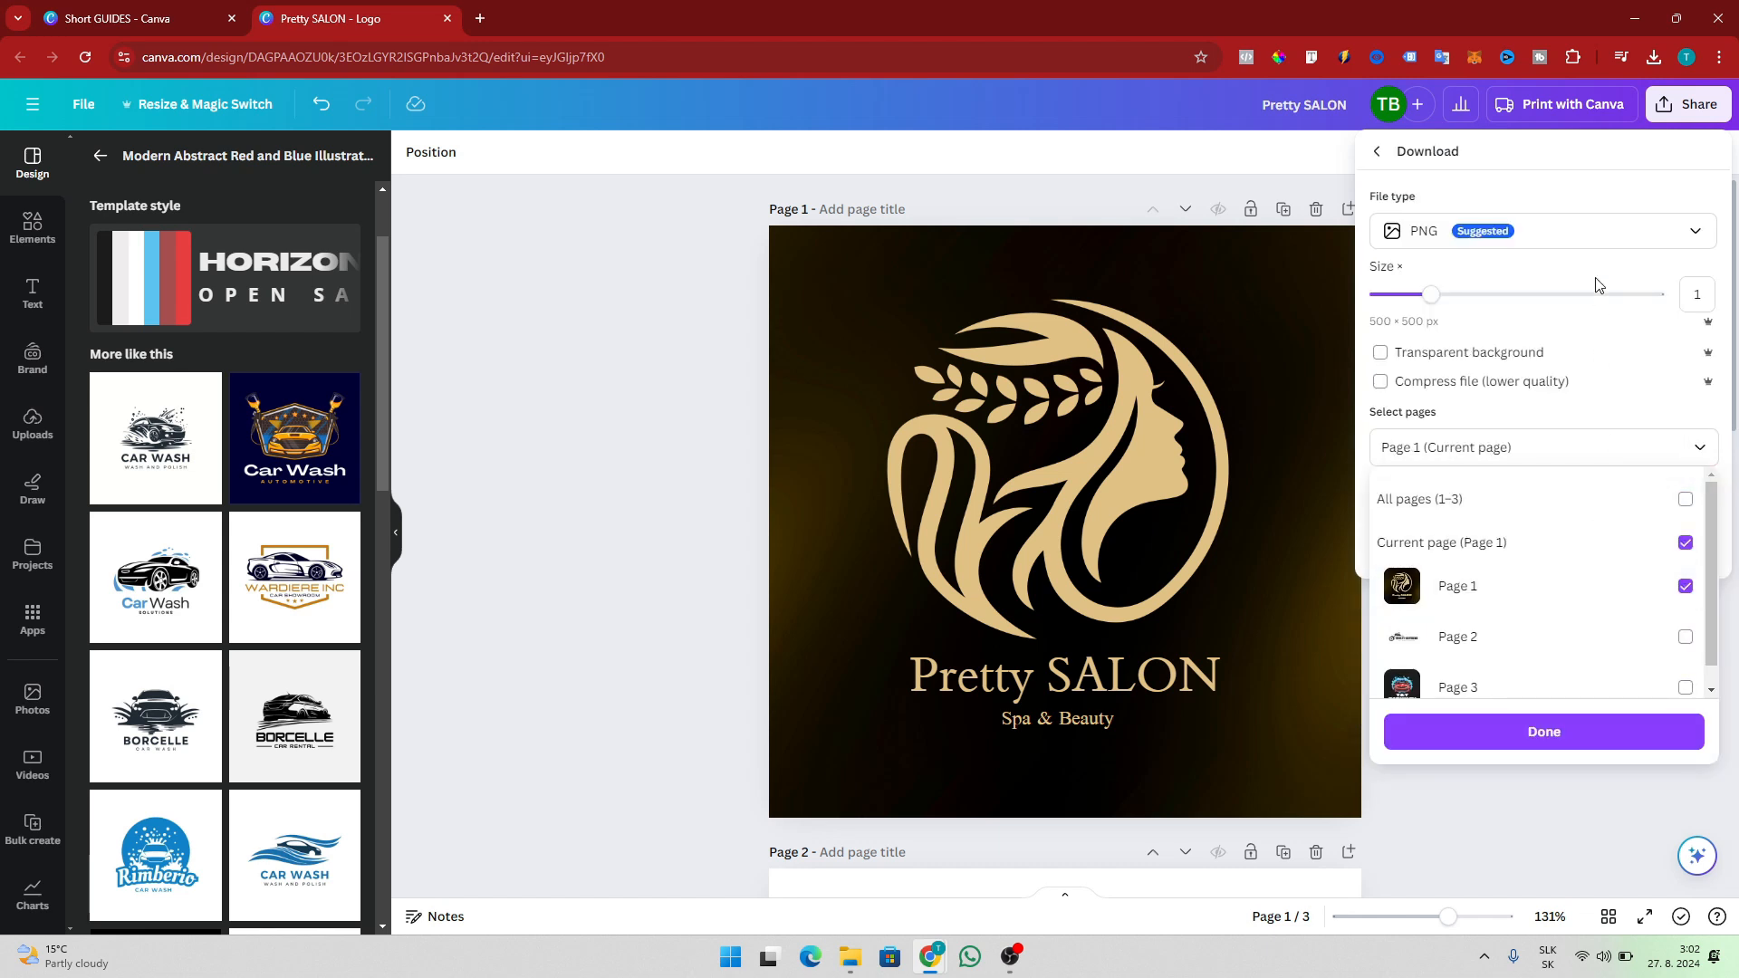
pyautogui.click(1605, 246)
pyautogui.click(1605, 247)
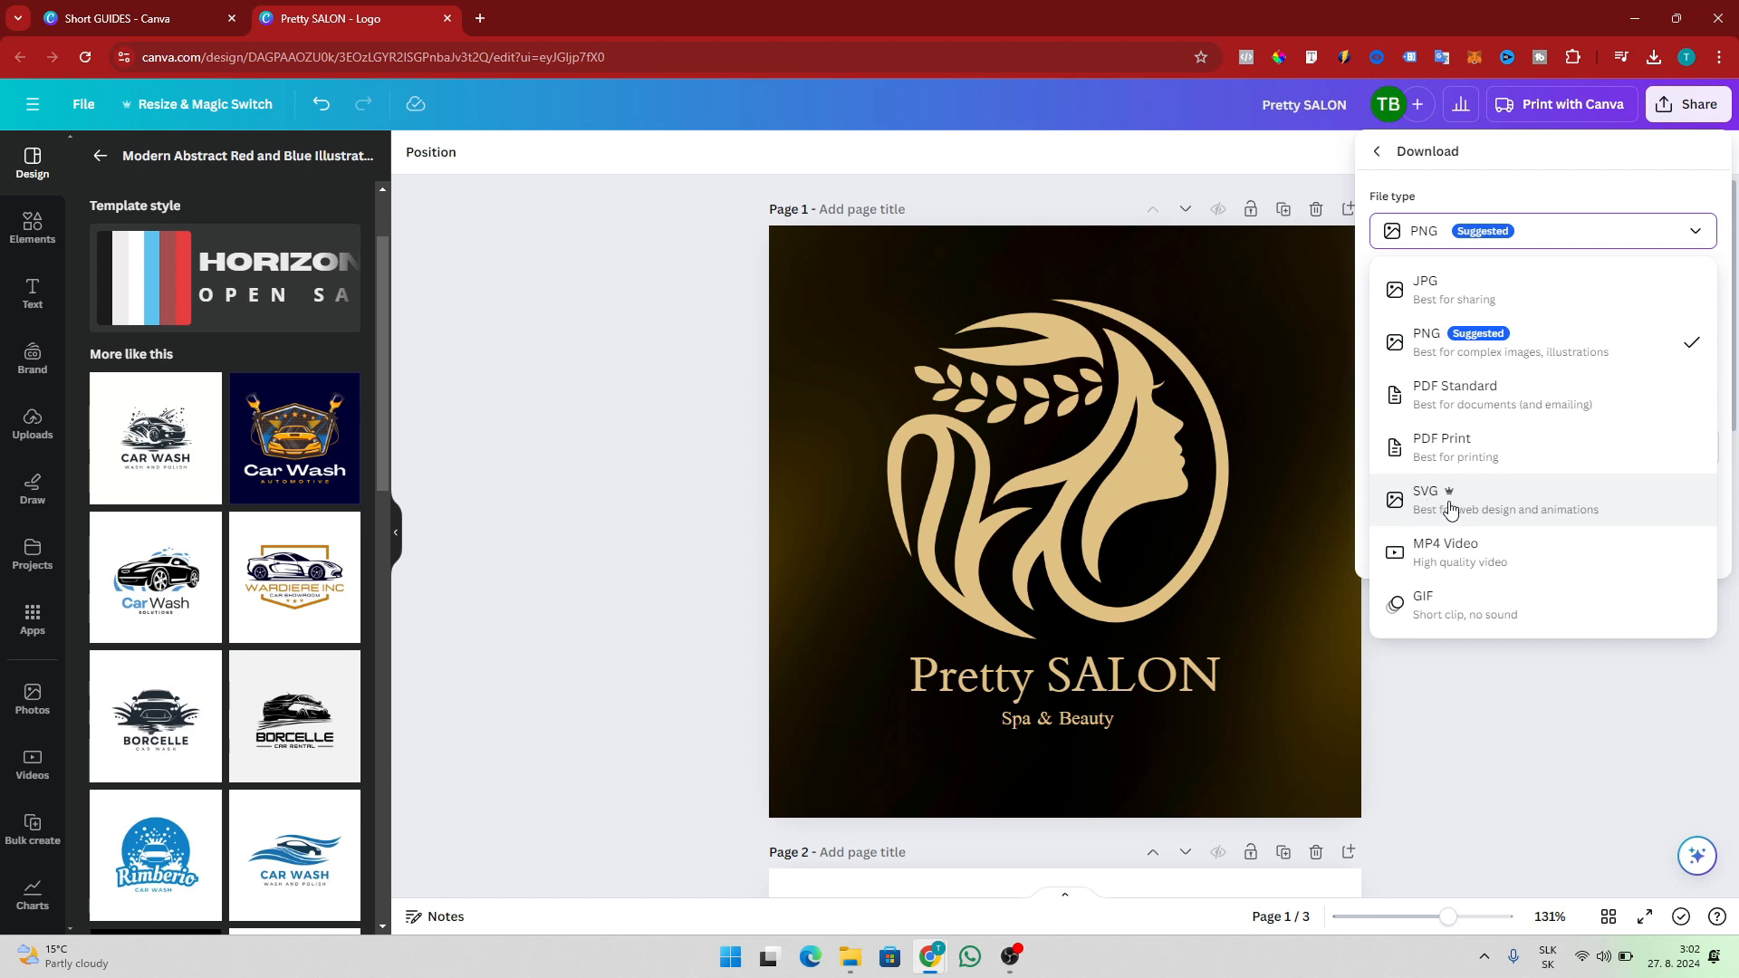
pyautogui.click(1447, 510)
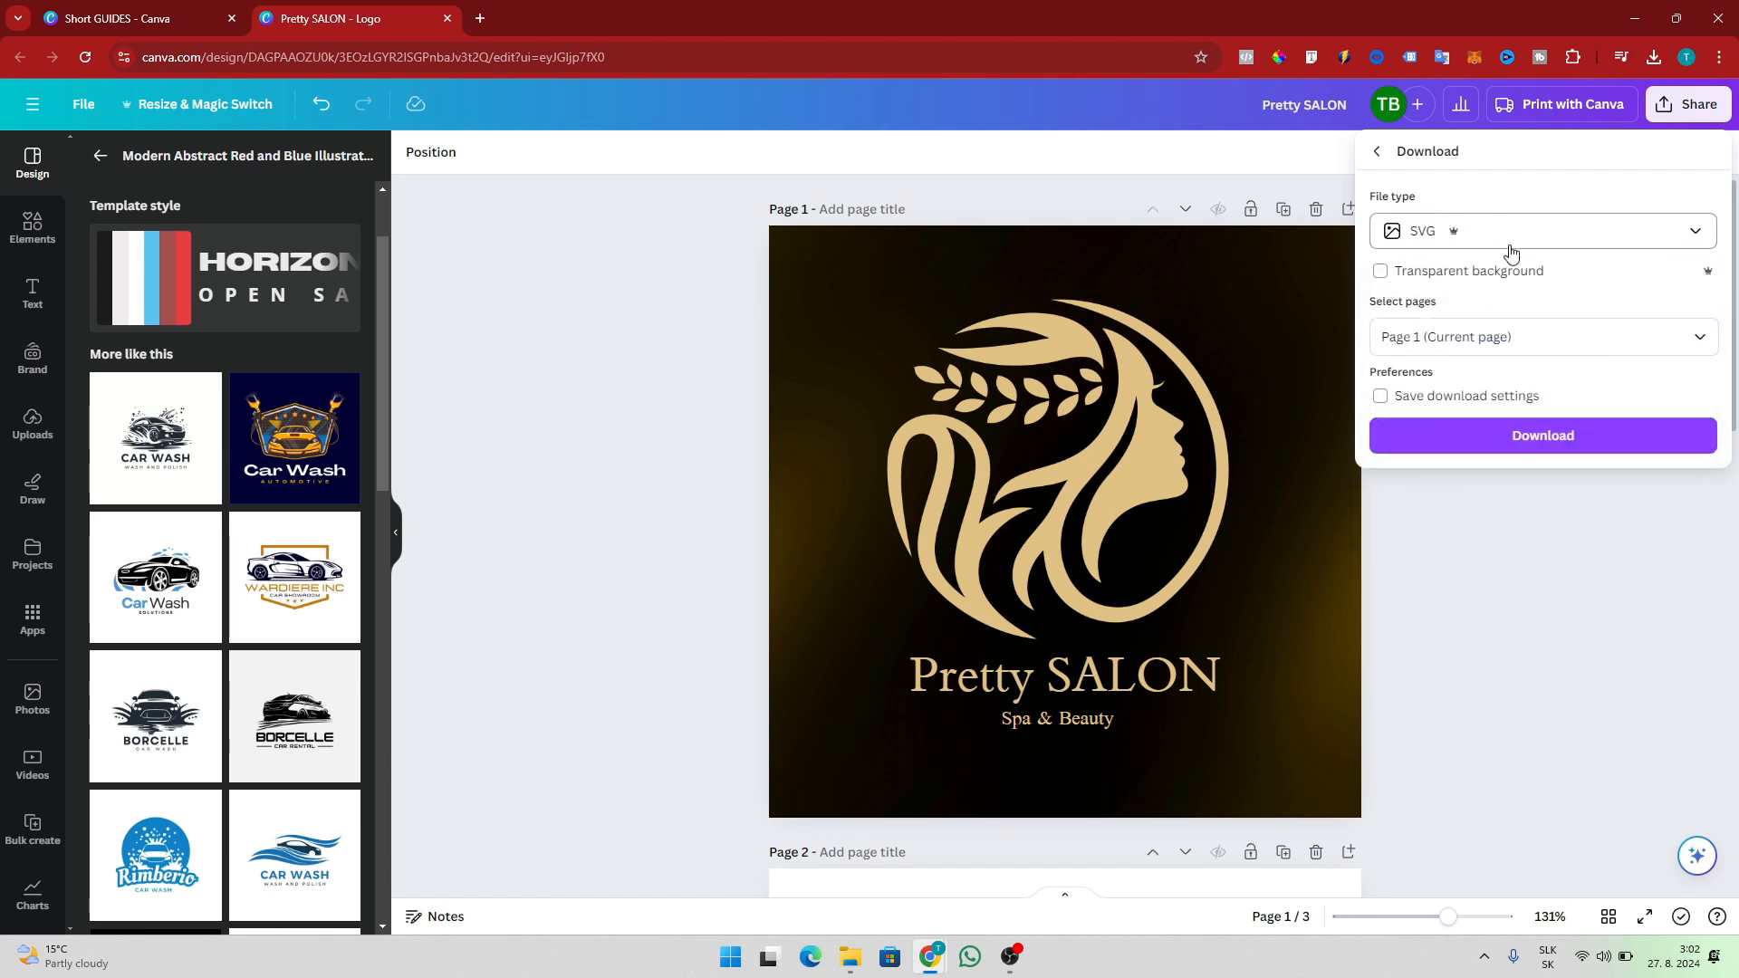
pyautogui.click(1547, 436)
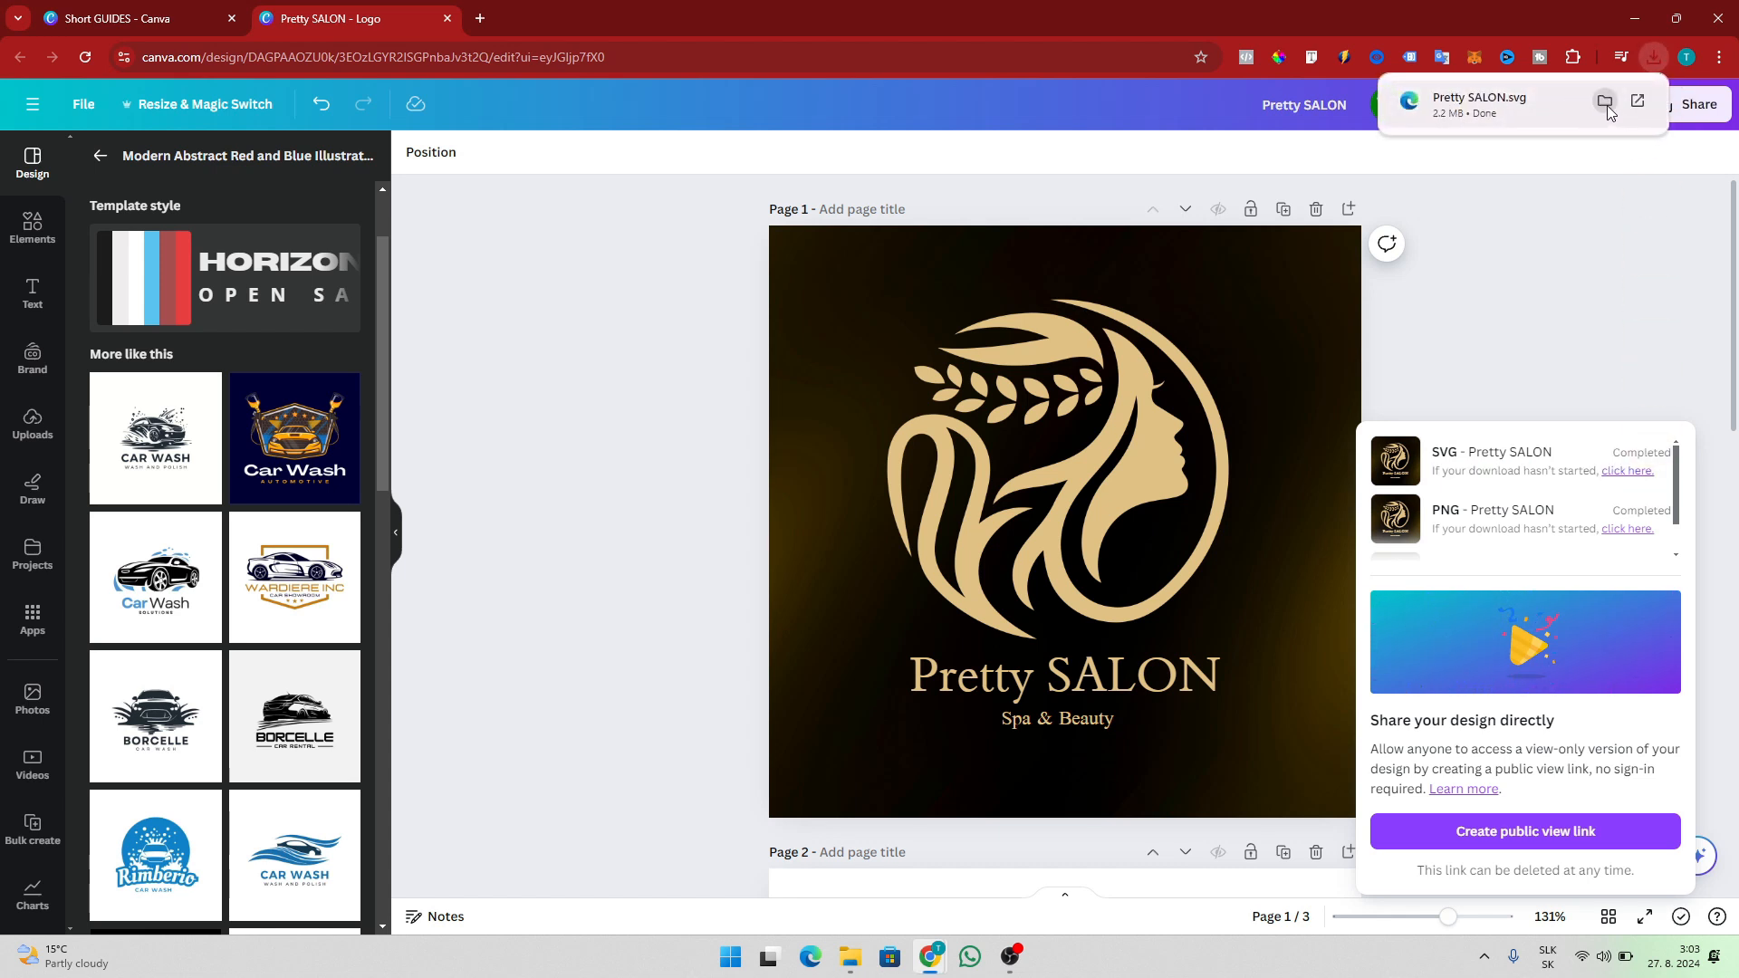
# Step: Open the downloaded Pretty SALON.svg in the browser and examine the edge sharpness of its emblem and lettering at high magnification
pyautogui.click(1489, 106)
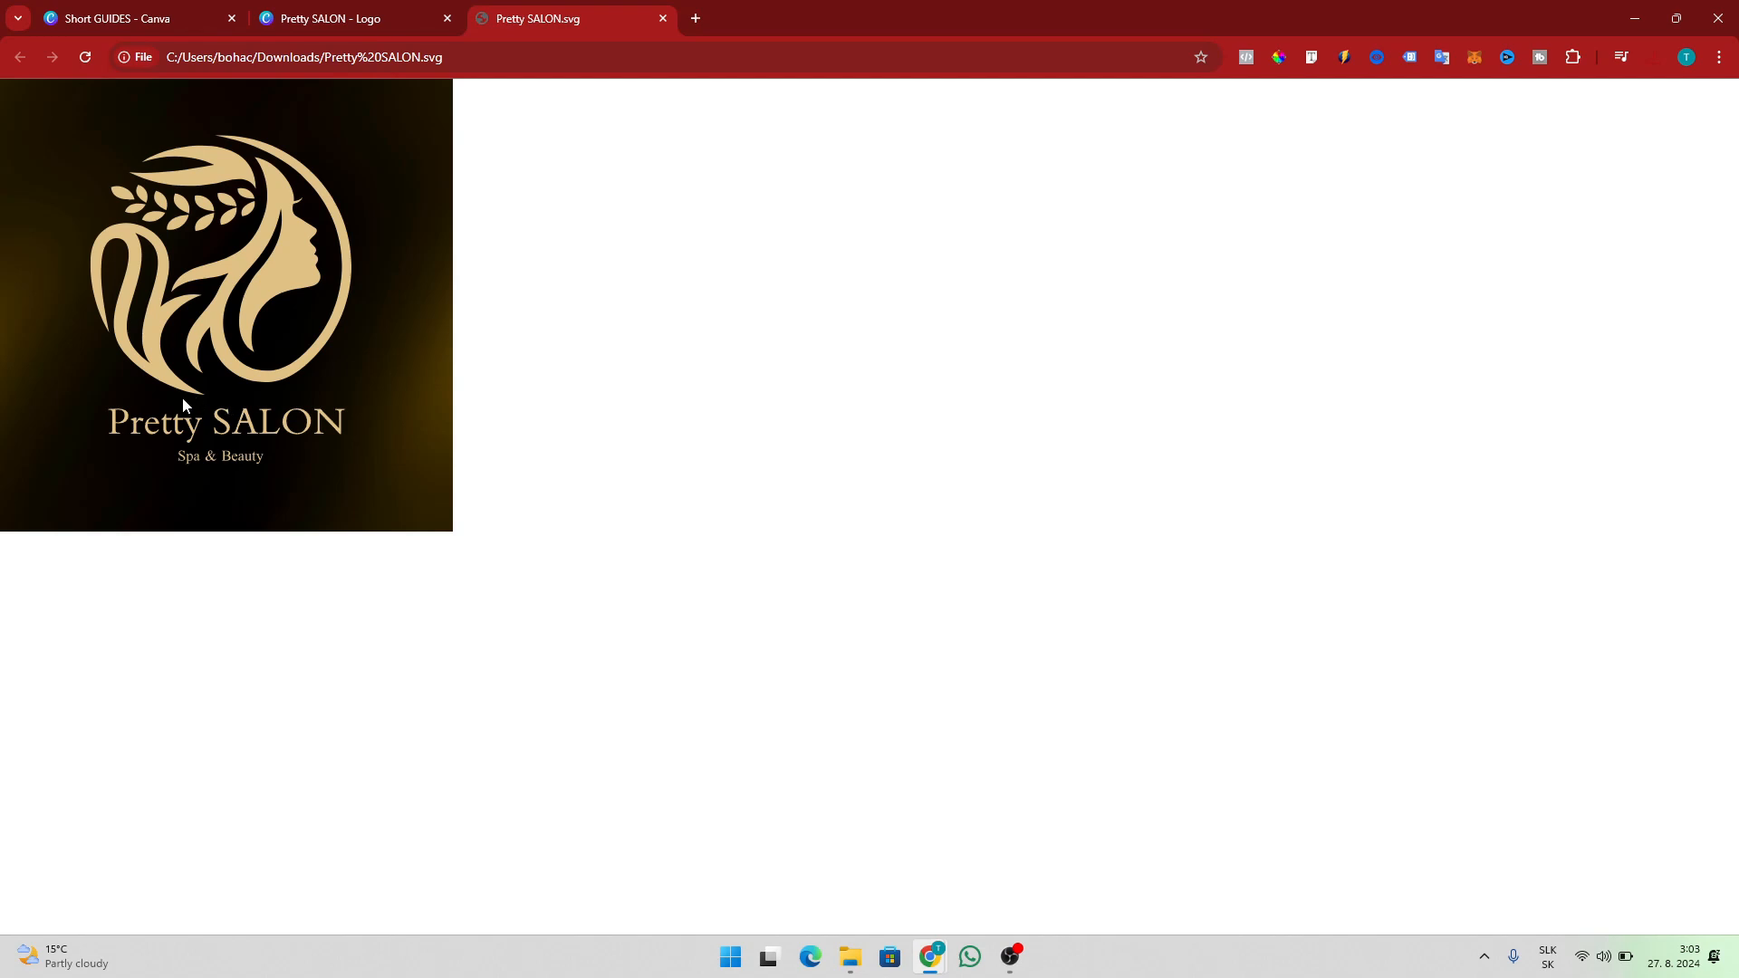
pyautogui.scroll(9, 182, 398)
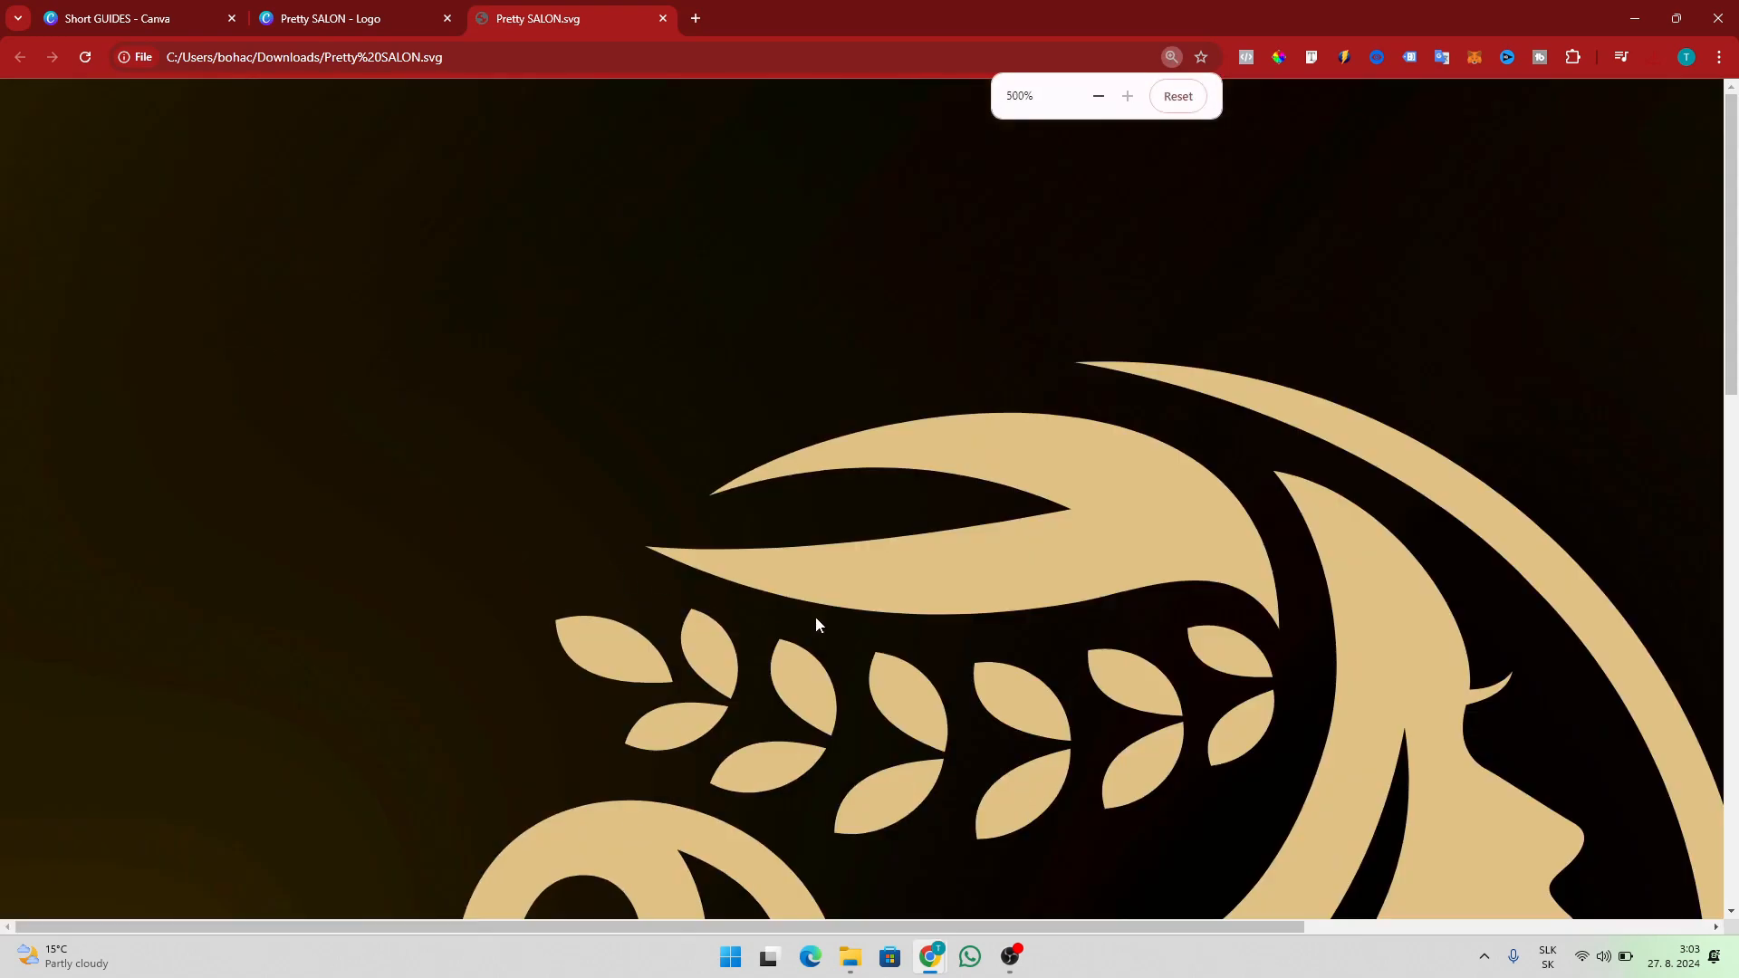
pyautogui.scroll(-10, 845, 357)
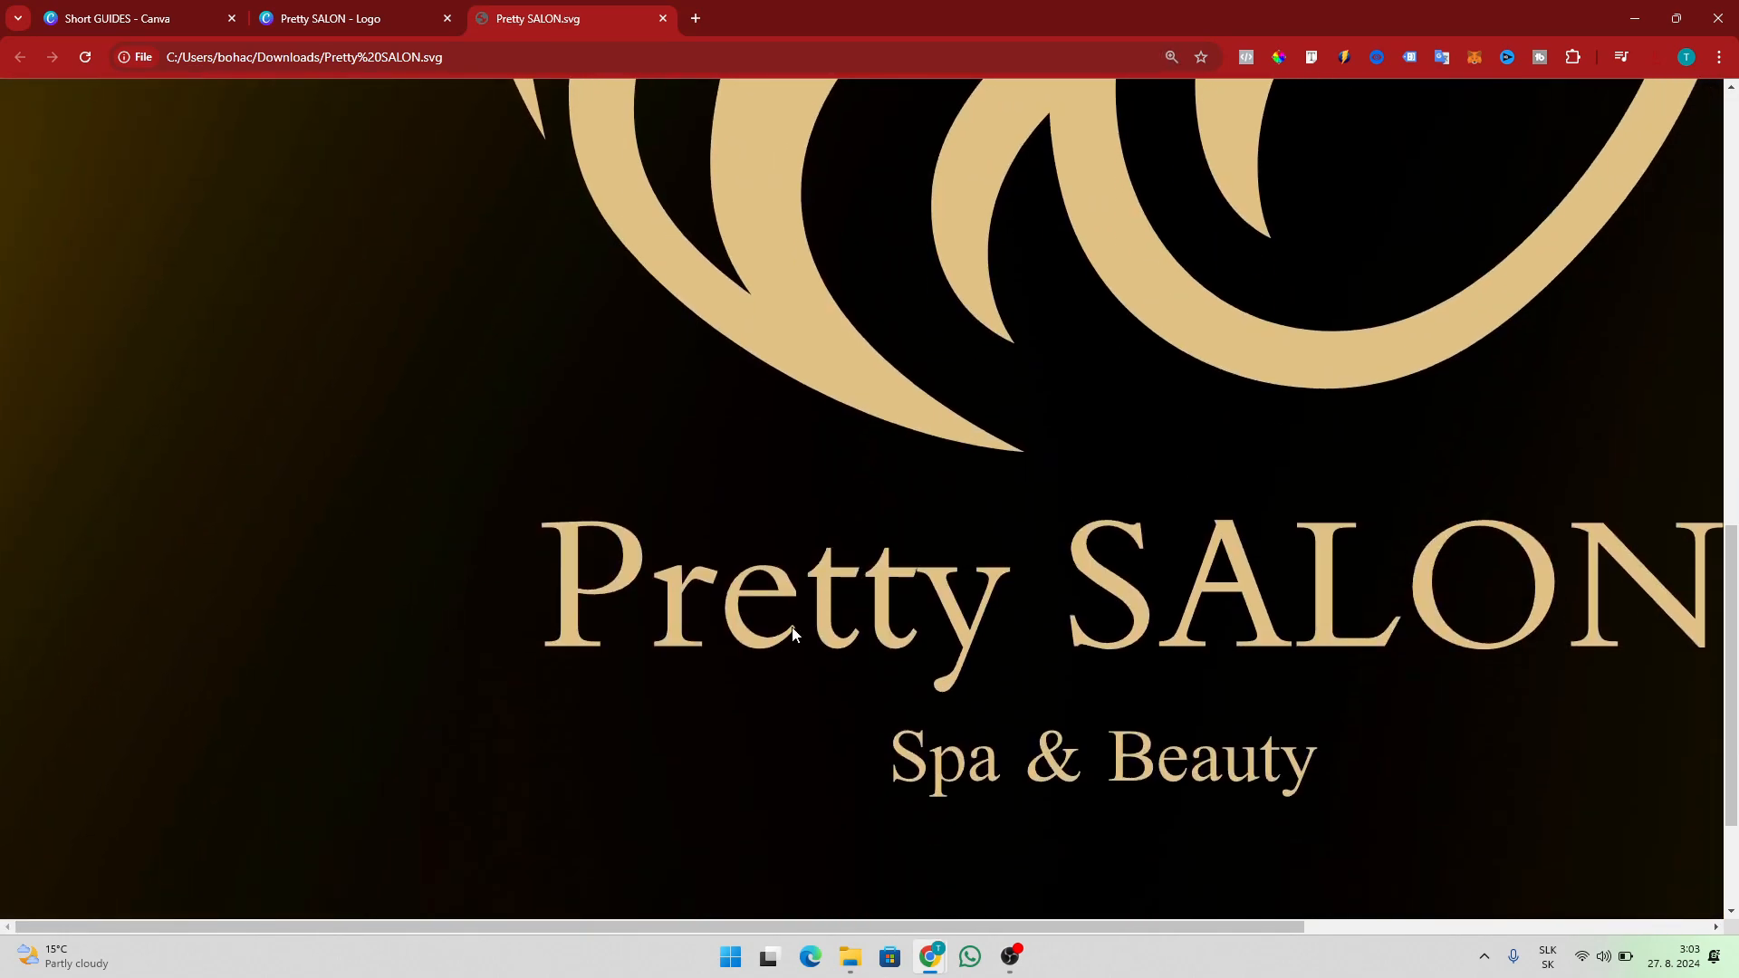
pyautogui.scroll(-5, 815, 602)
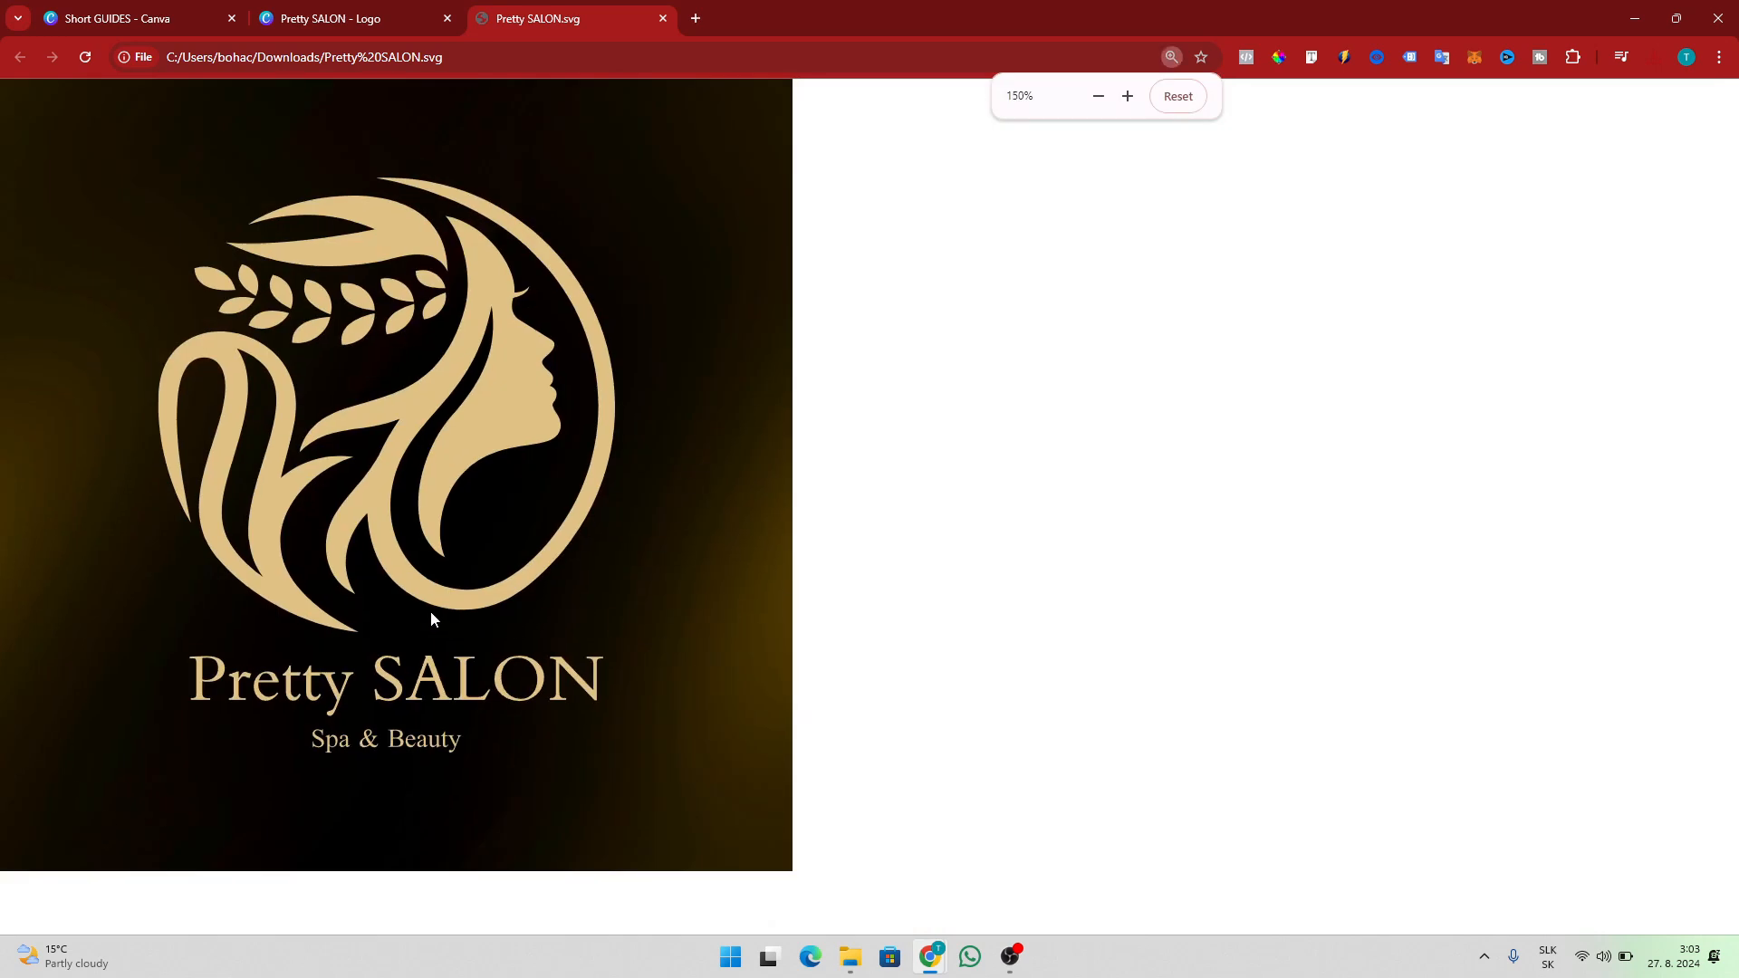
pyautogui.scroll(-3, 431, 613)
pyautogui.scroll(3, 278, 478)
pyautogui.scroll(4, 361, 532)
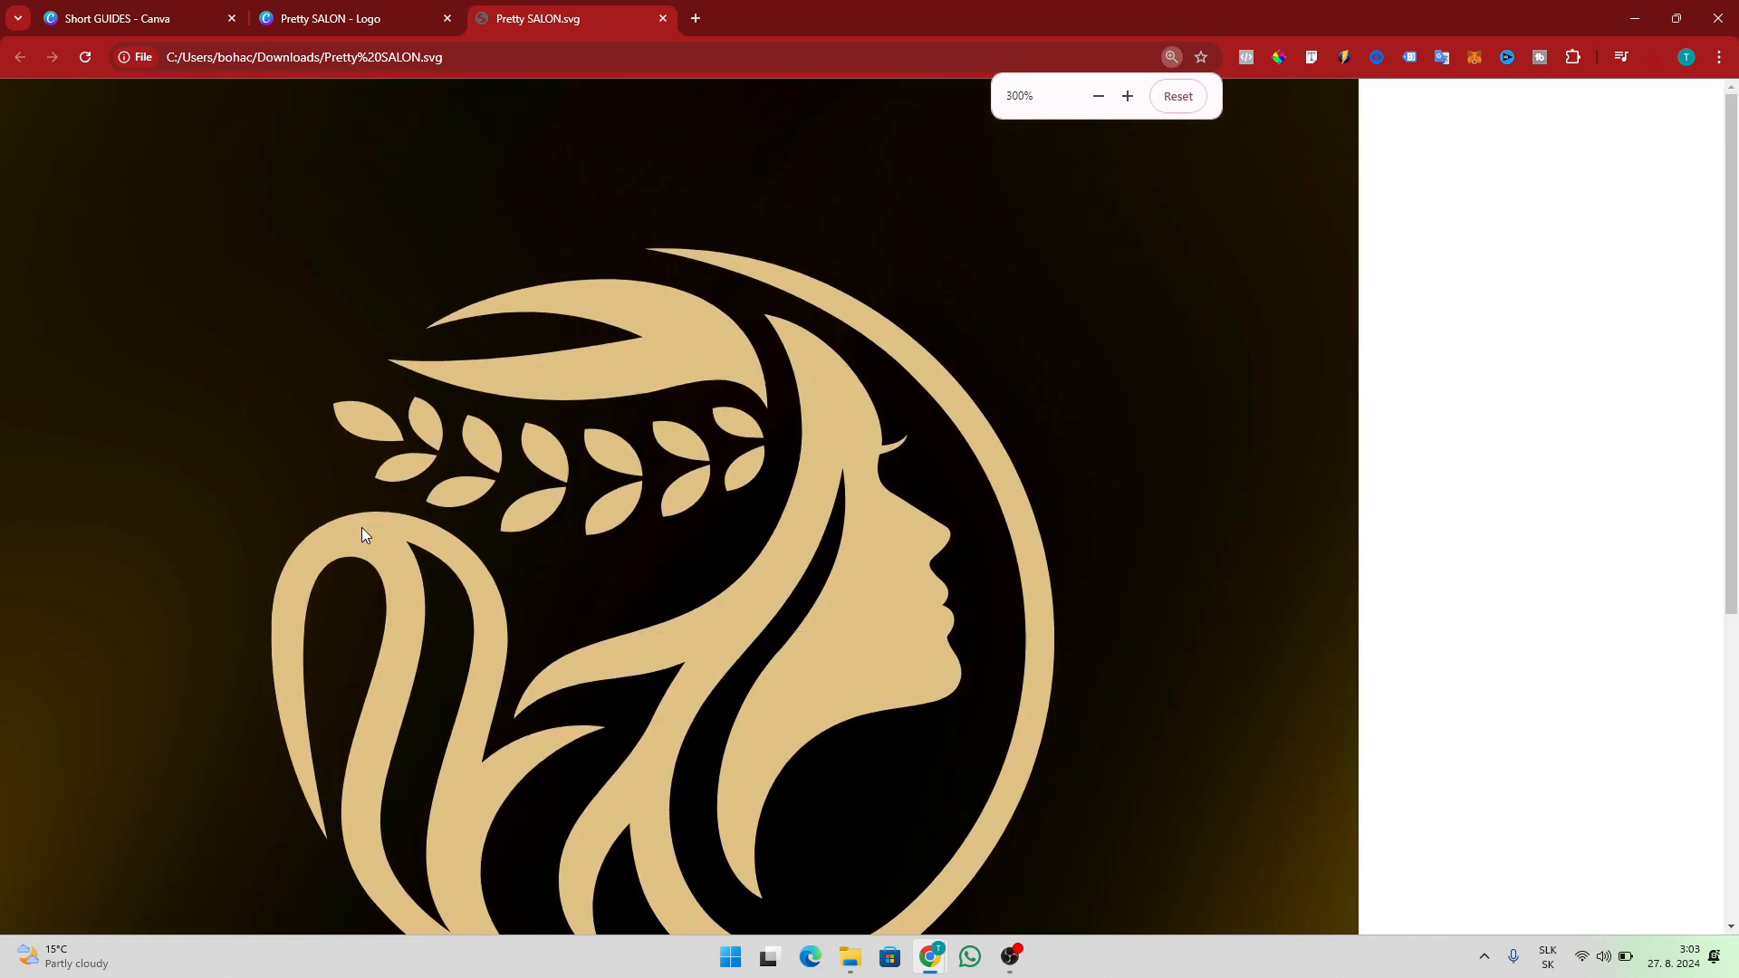
pyautogui.scroll(-5, 648, 594)
pyautogui.scroll(-1, 402, 531)
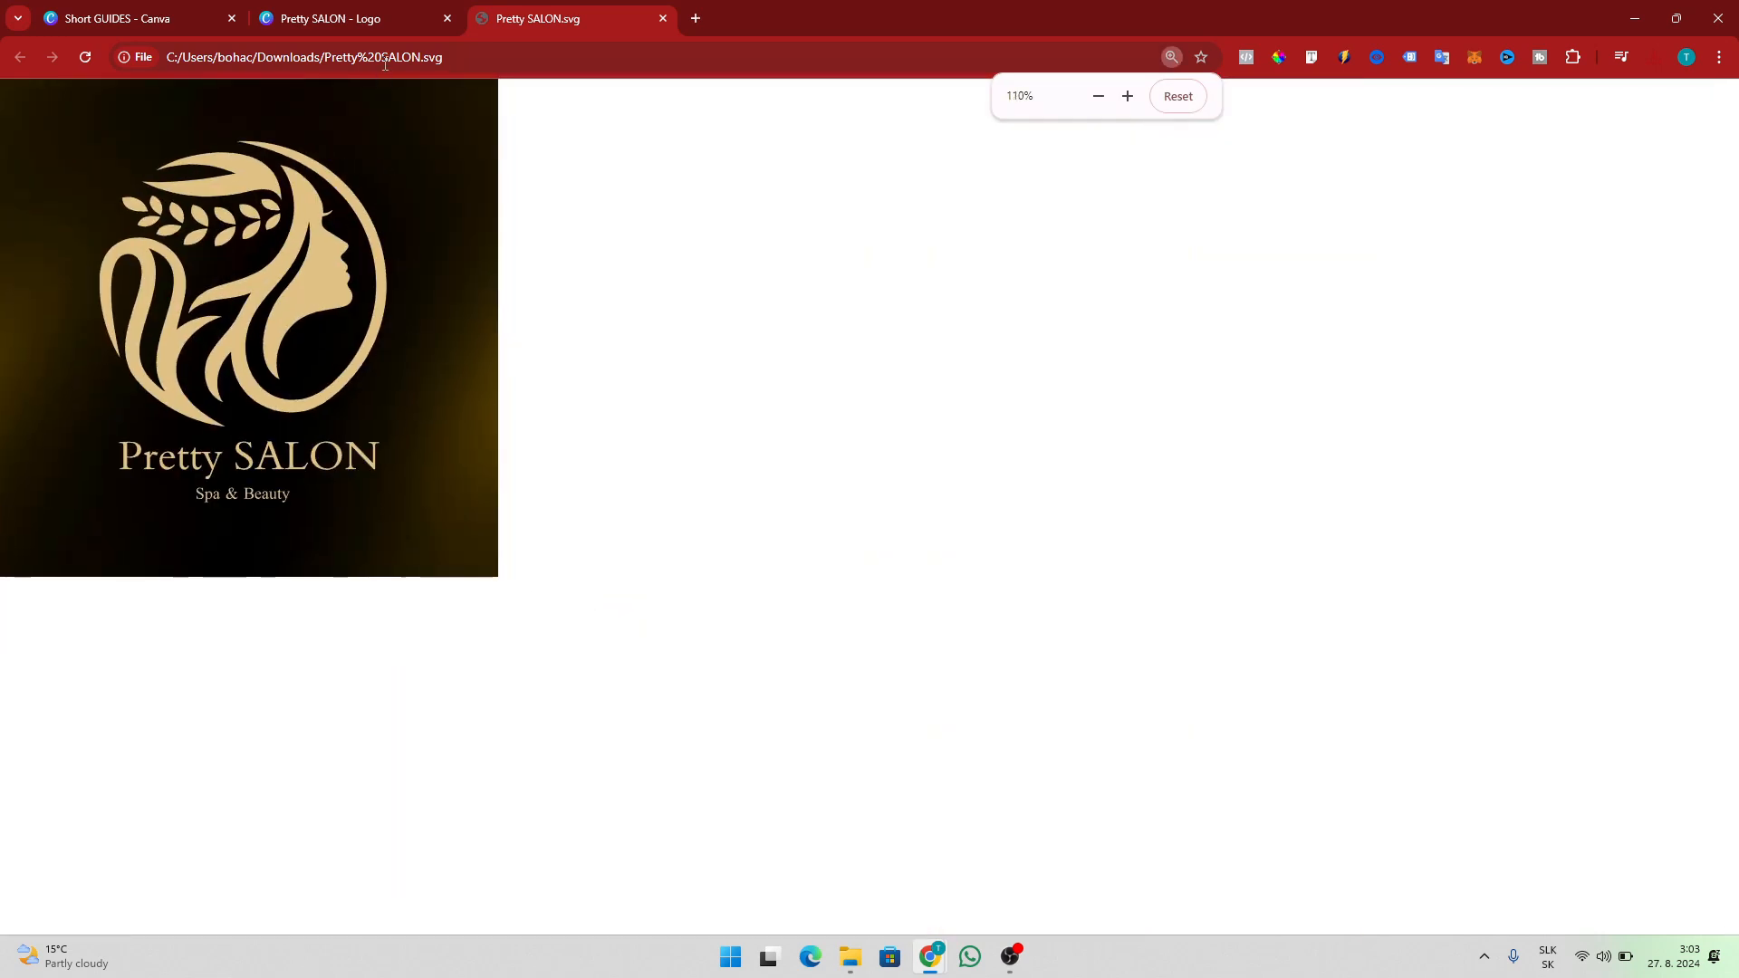
# Step: Return to the Canva logo design and review the motorcycle logo on page 2 and the car wash logo on page 3
pyautogui.click(388, 24)
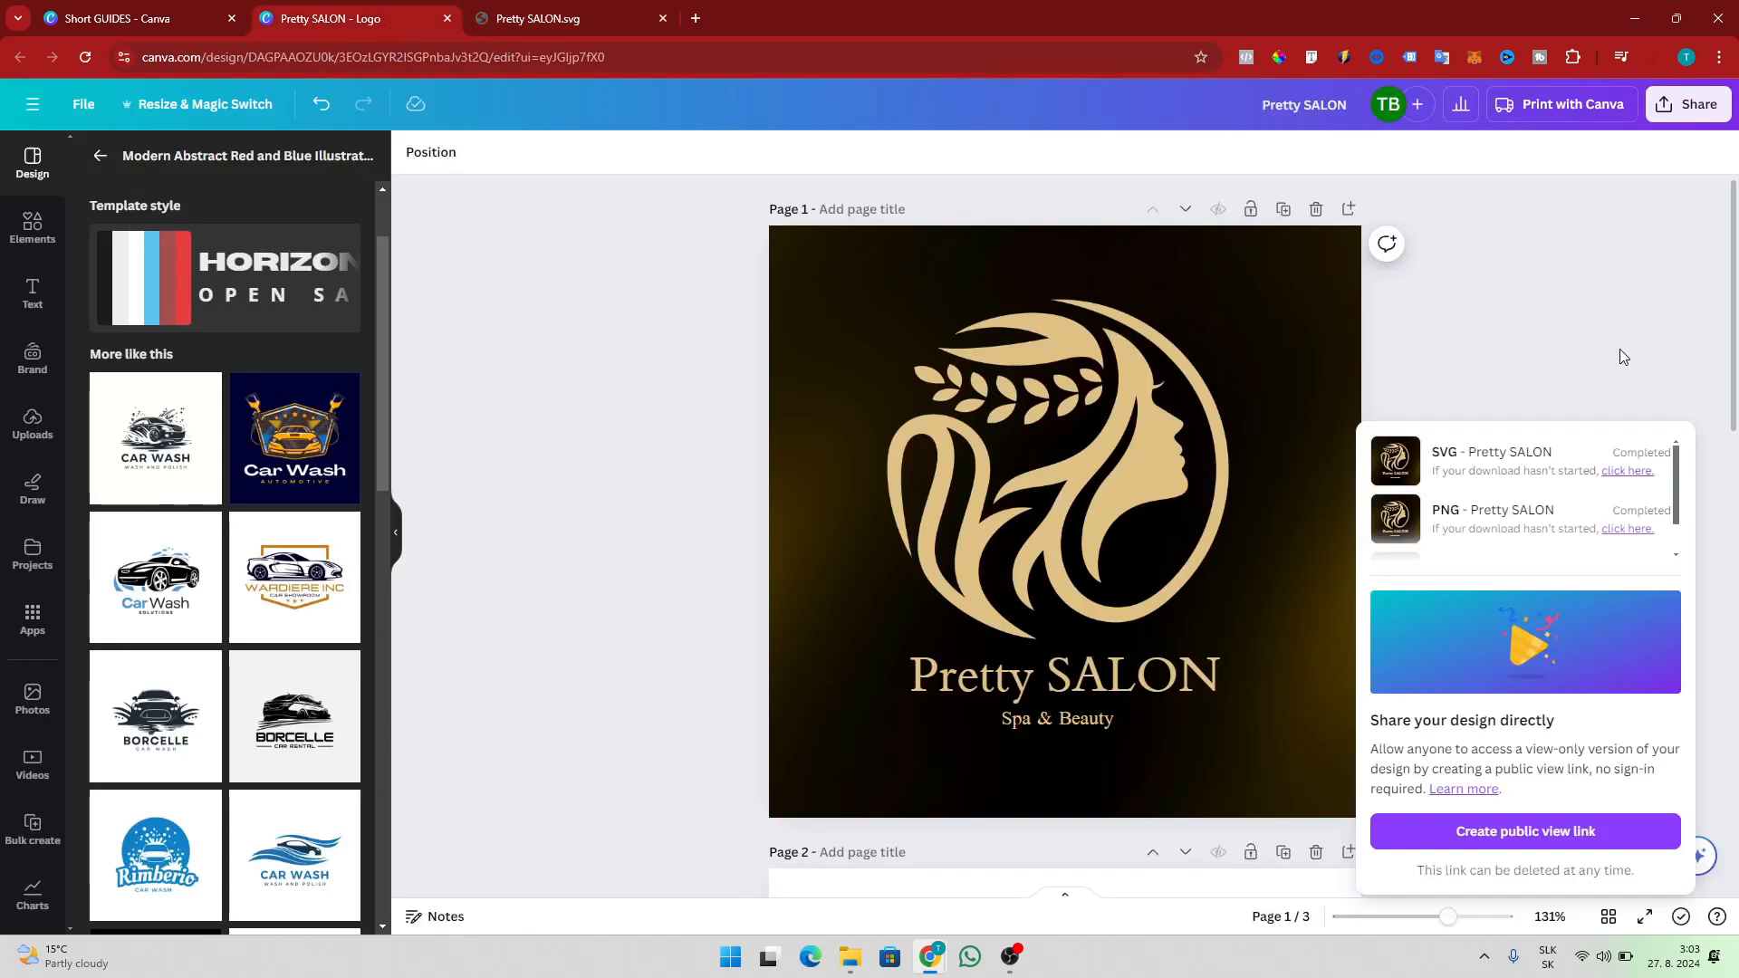
pyautogui.click(1638, 316)
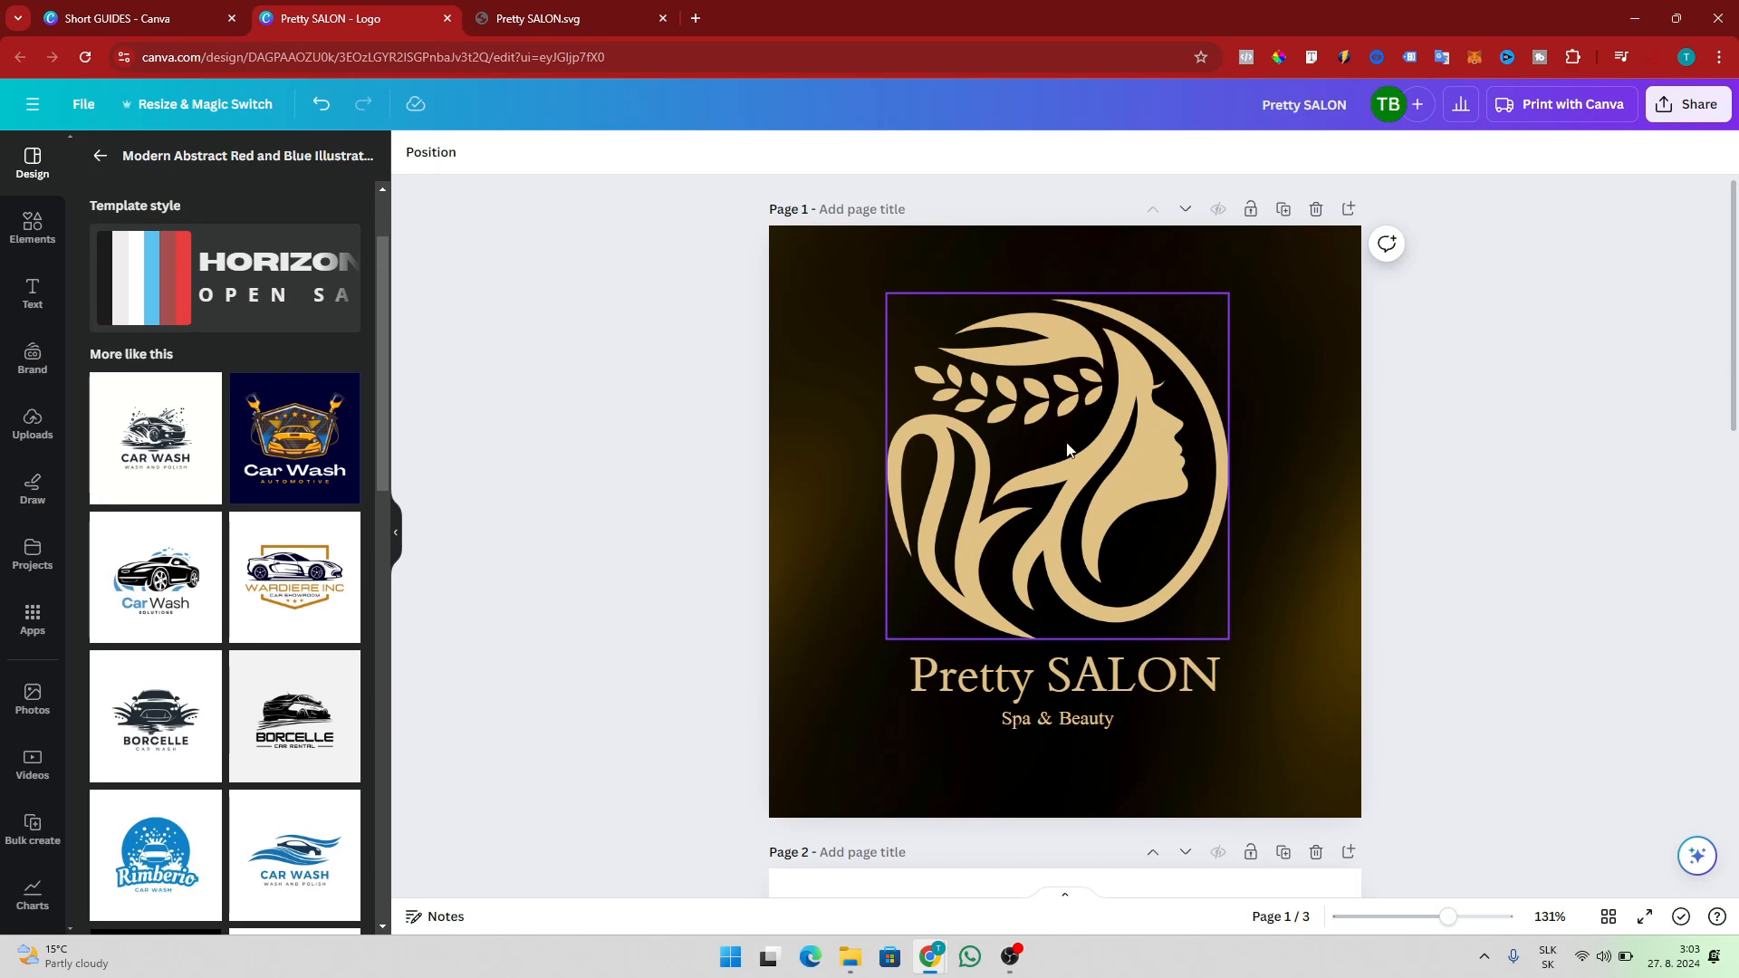
pyautogui.scroll(-5, 1022, 531)
pyautogui.scroll(-2, 1024, 531)
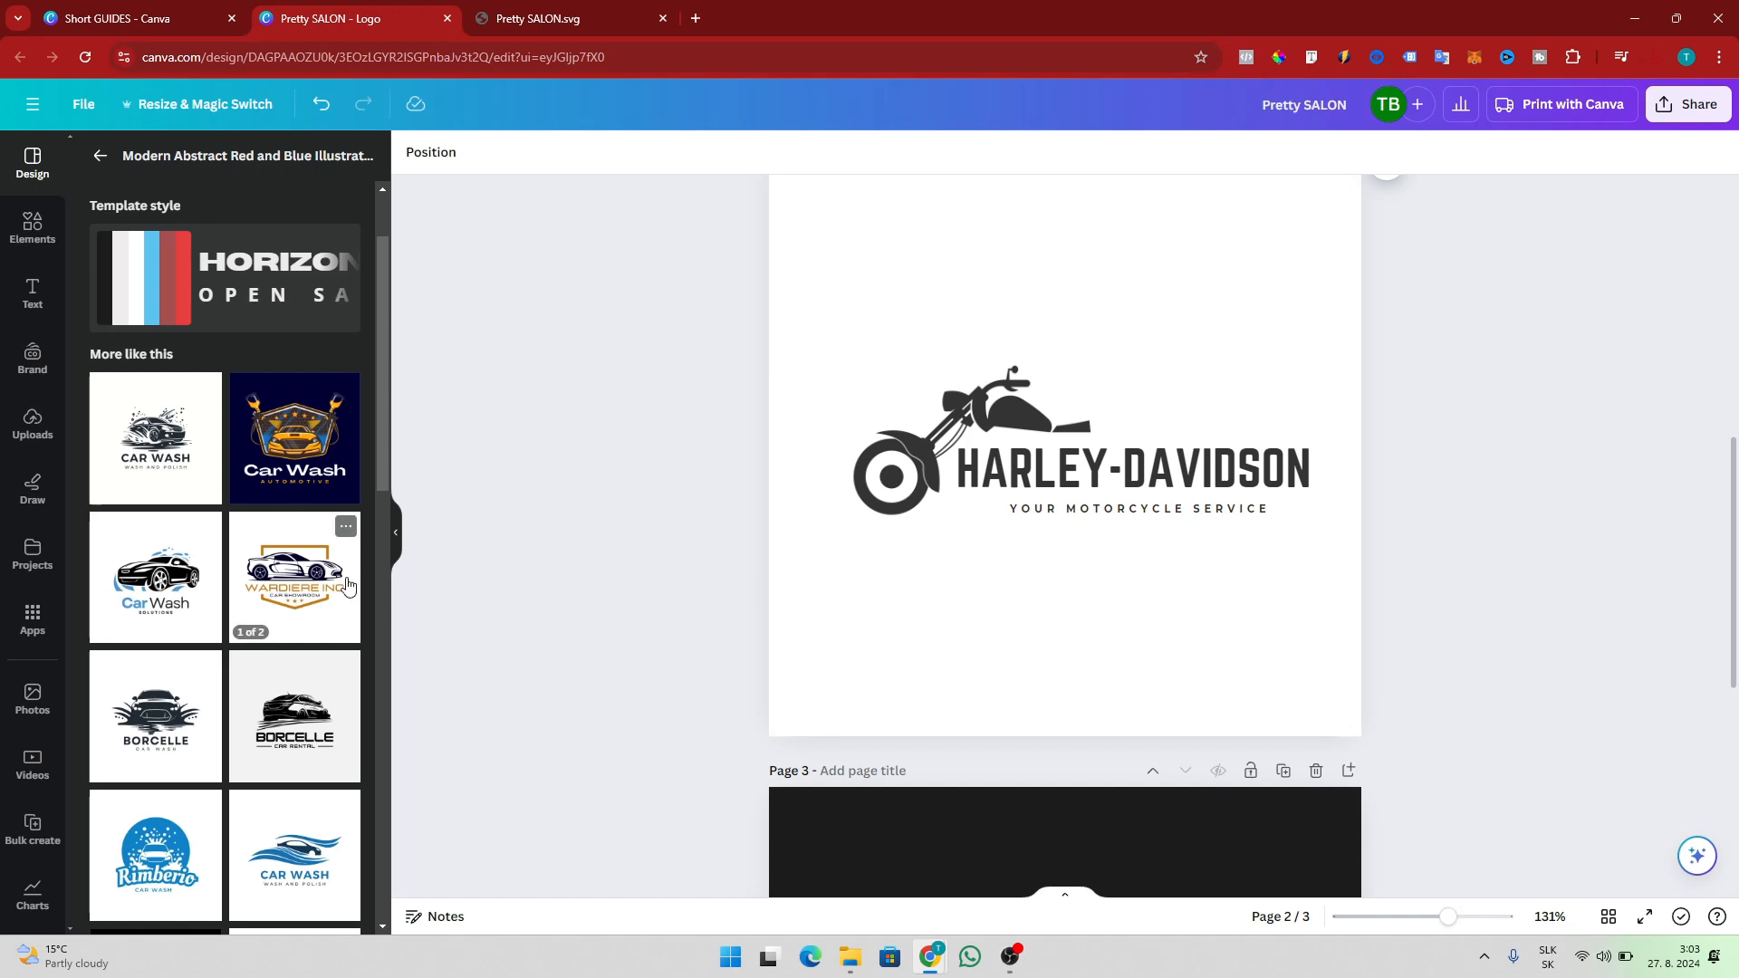
pyautogui.scroll(-4, 1083, 613)
pyautogui.scroll(-2, 1065, 605)
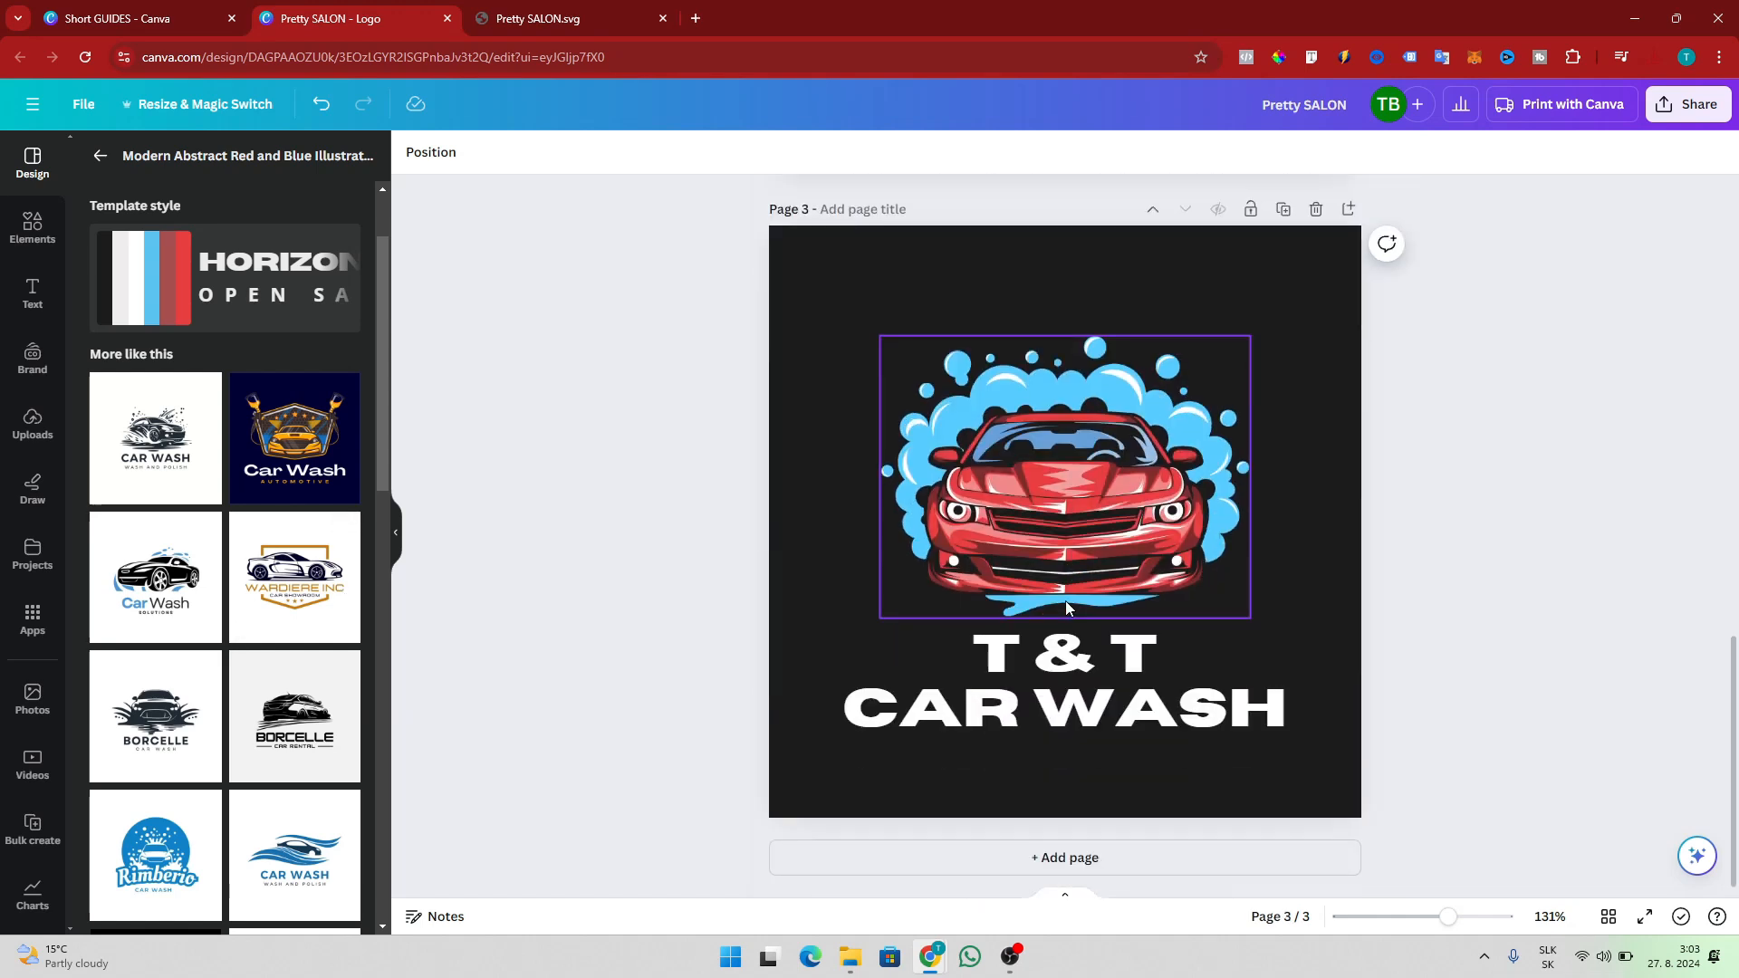